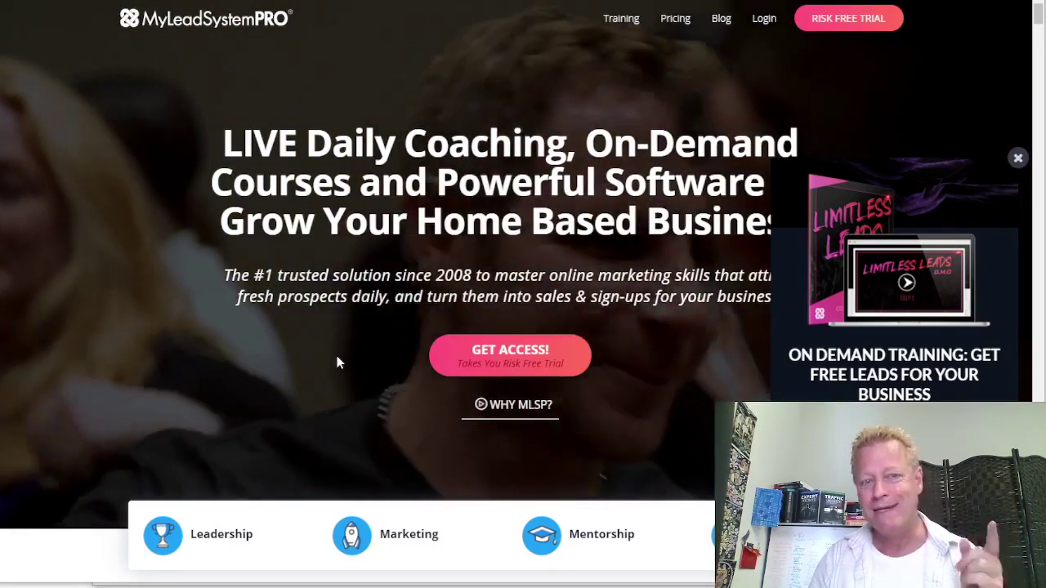
Scroll through the MyLeadSystemPRO home page and return to the top
{"action": "scroll", "coordinate": [682, 306], "scroll_direction": "down", "scroll_amount": 10}
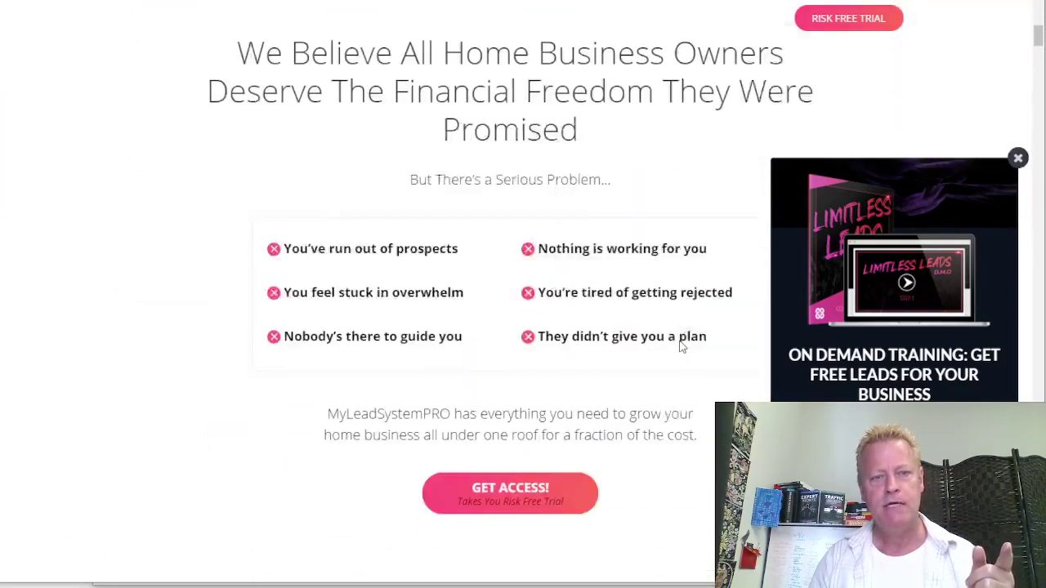
{"action": "scroll", "coordinate": [680, 340], "scroll_direction": "up", "scroll_amount": 8}
{"action": "scroll", "coordinate": [680, 343], "scroll_direction": "down", "scroll_amount": 4}
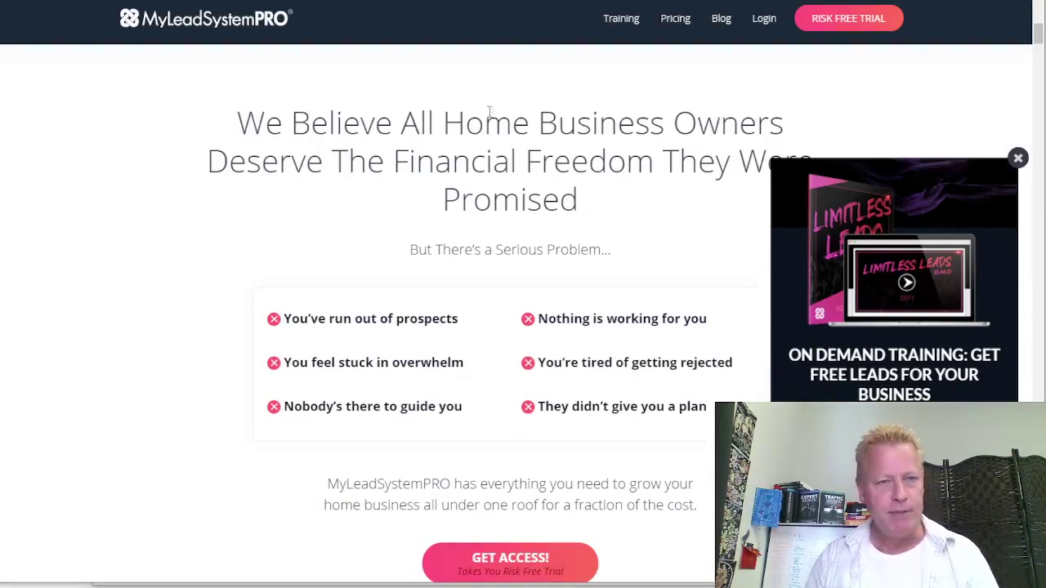
{"action": "scroll", "coordinate": [593, 295], "scroll_direction": "down", "scroll_amount": 3}
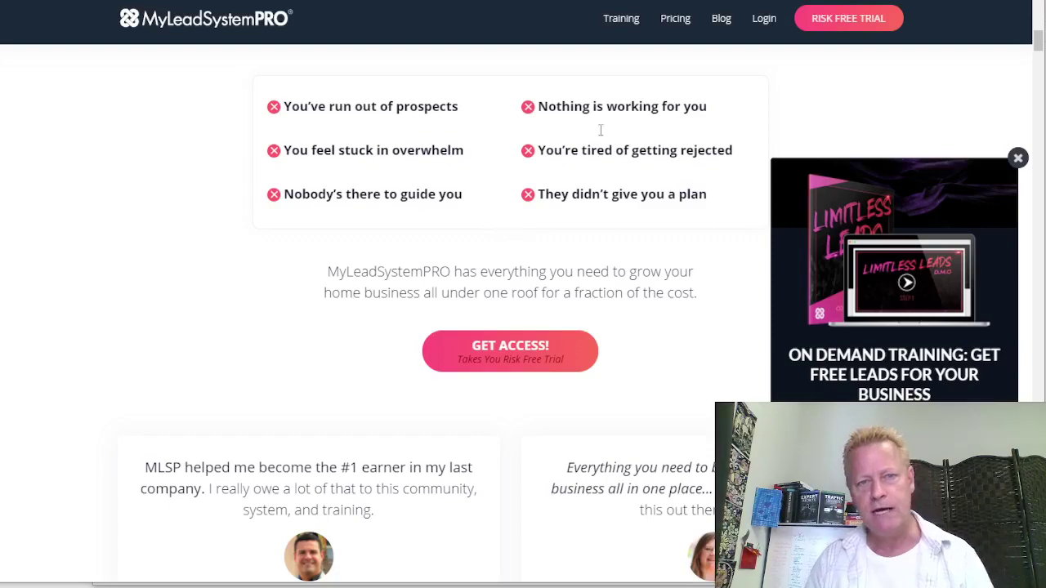
{"action": "scroll", "coordinate": [621, 237], "scroll_direction": "down", "scroll_amount": 7}
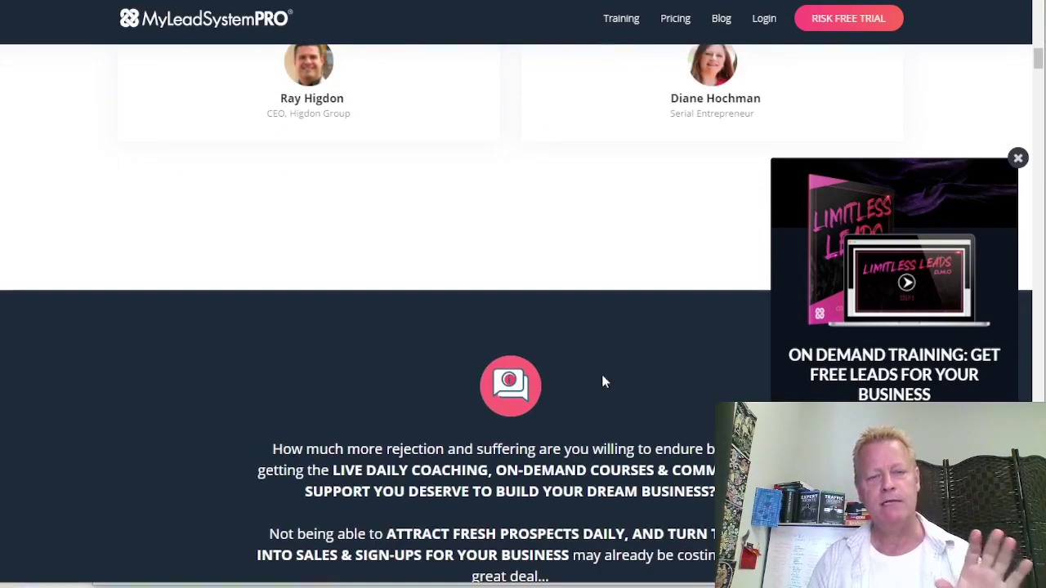
{"action": "scroll", "coordinate": [600, 433], "scroll_direction": "down", "scroll_amount": 8}
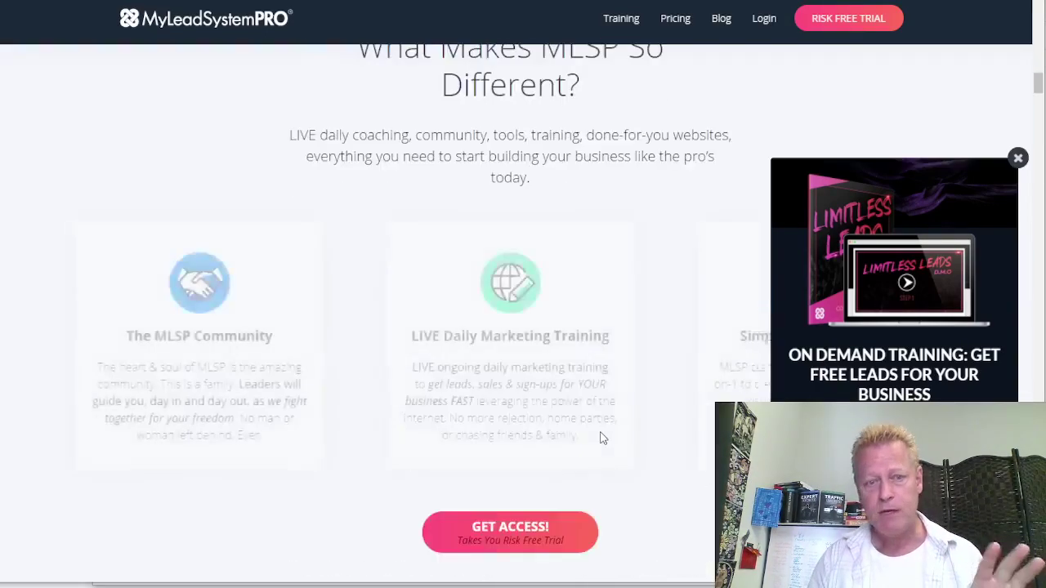
{"action": "key", "text": "Home"}
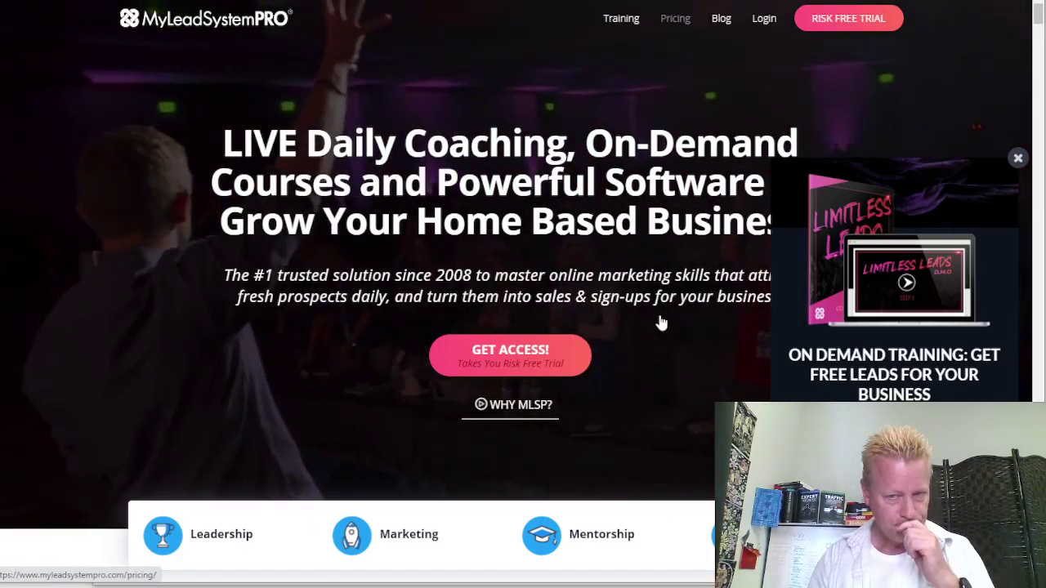
Open the Pricing page and highlight the MLSP Business Center feature rows
{"action": "left_click", "coordinate": [675, 24]}
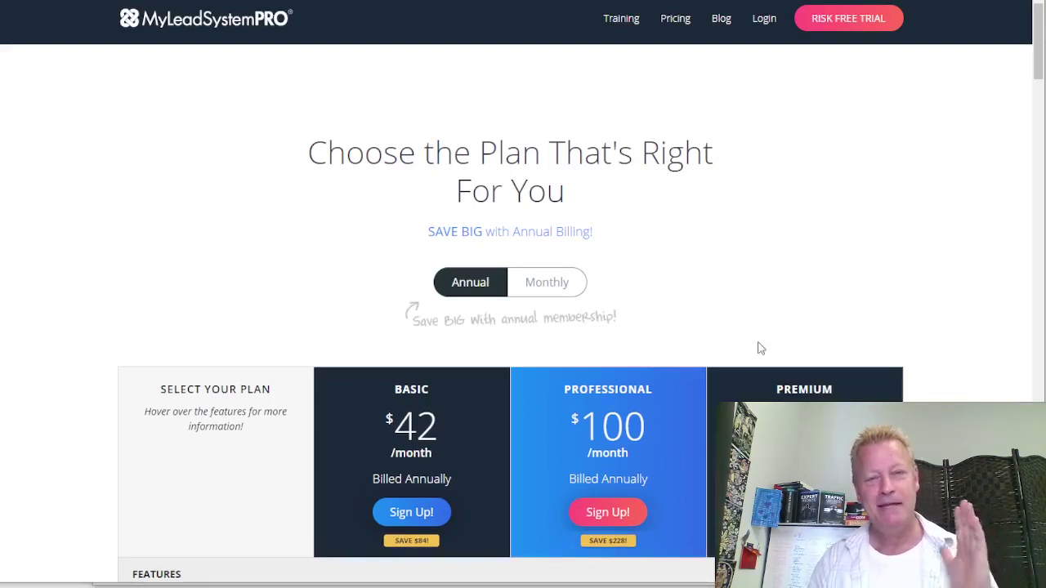
{"action": "scroll", "coordinate": [708, 304], "scroll_direction": "down", "scroll_amount": 2}
{"action": "scroll", "coordinate": [678, 295], "scroll_direction": "up", "scroll_amount": 2}
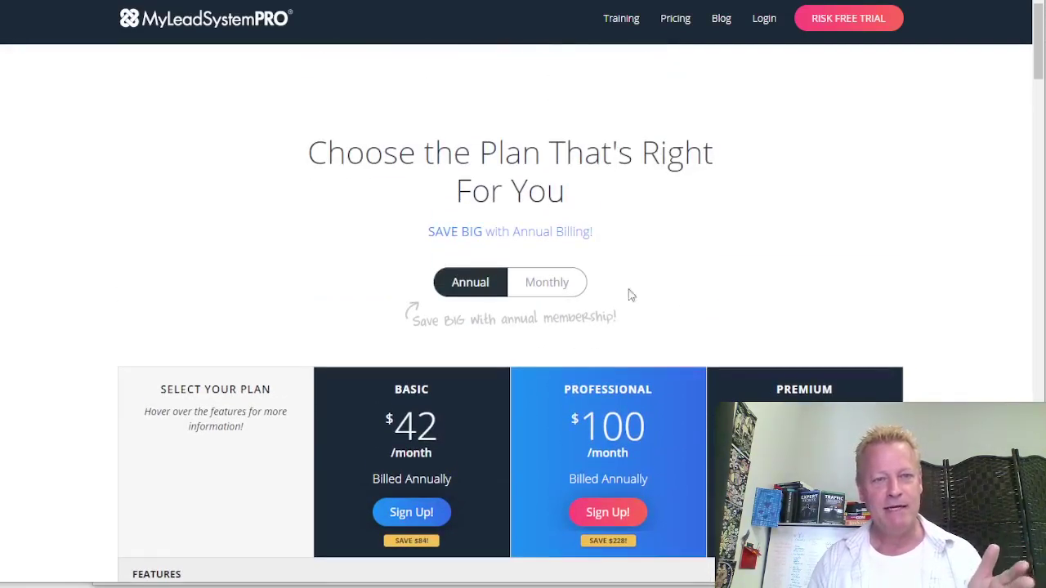
{"action": "scroll", "coordinate": [468, 324], "scroll_direction": "down", "scroll_amount": 2}
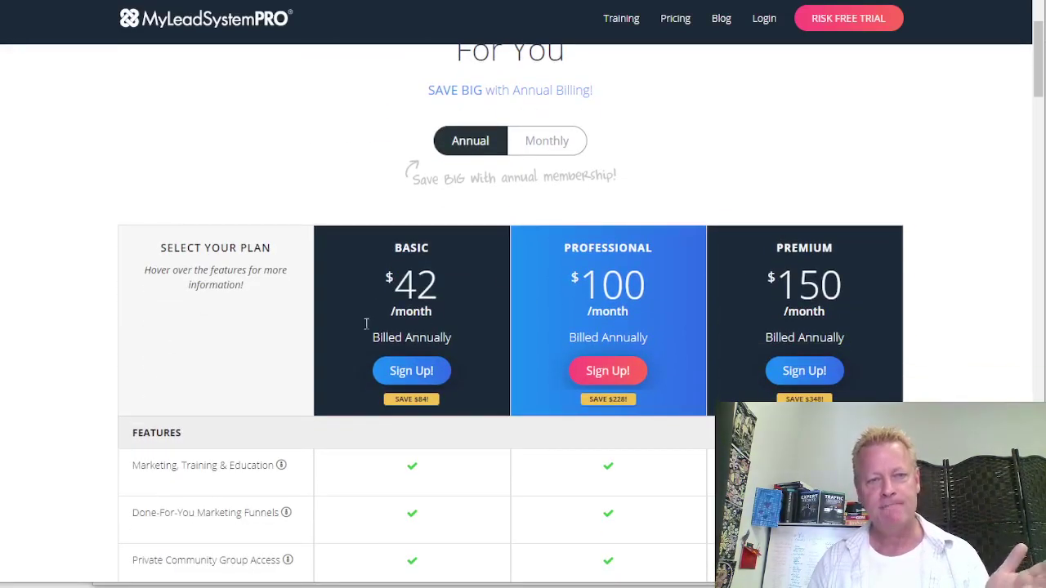
{"action": "scroll", "coordinate": [729, 359], "scroll_direction": "down", "scroll_amount": 4}
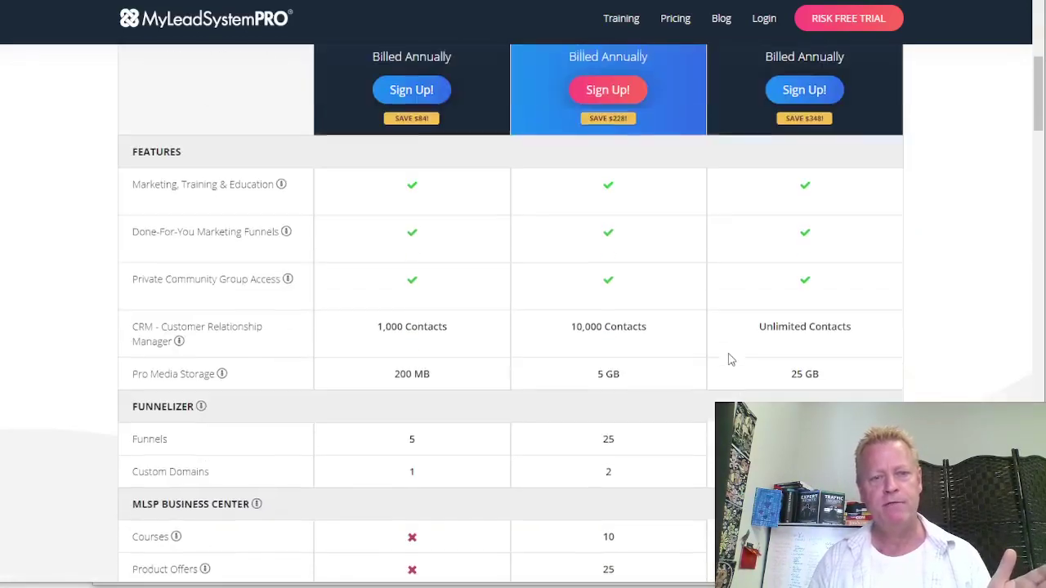
{"action": "scroll", "coordinate": [533, 463], "scroll_direction": "down", "scroll_amount": 3}
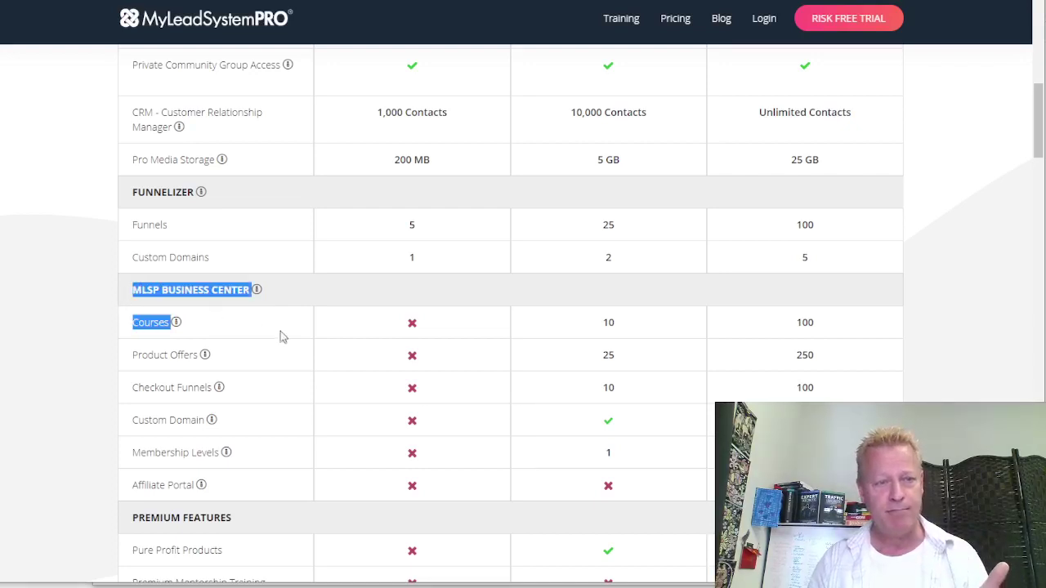
{"action": "left_click_drag", "start_coordinate": [281, 336], "coordinate": [646, 572]}
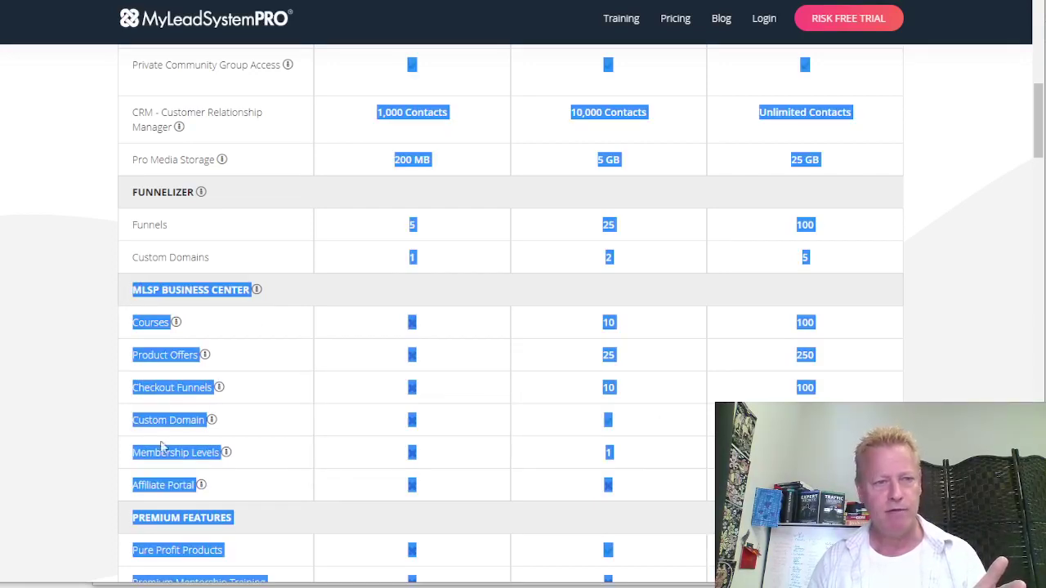
{"action": "left_click_drag", "start_coordinate": [161, 445], "coordinate": [139, 299]}
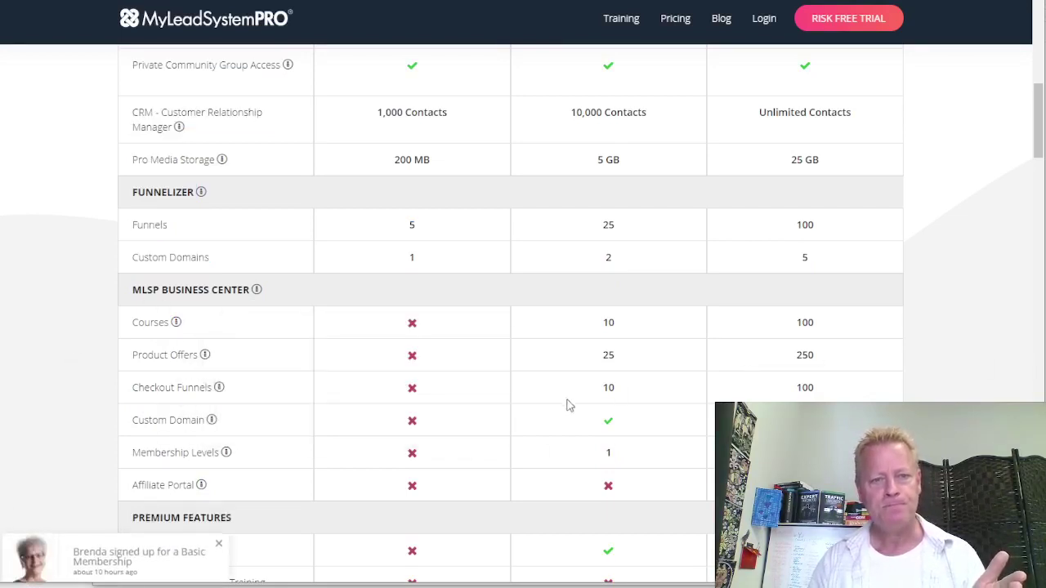
Scroll through the Basic, Professional and Premium plan comparison table
{"action": "scroll", "coordinate": [633, 278], "scroll_direction": "up", "scroll_amount": 4}
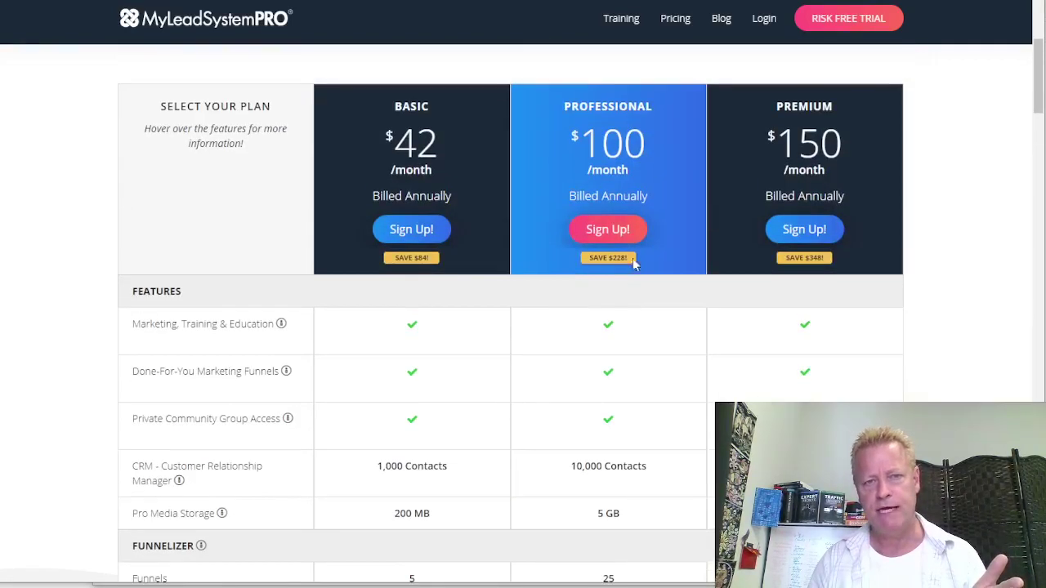
{"action": "scroll", "coordinate": [867, 223], "scroll_direction": "down", "scroll_amount": 3}
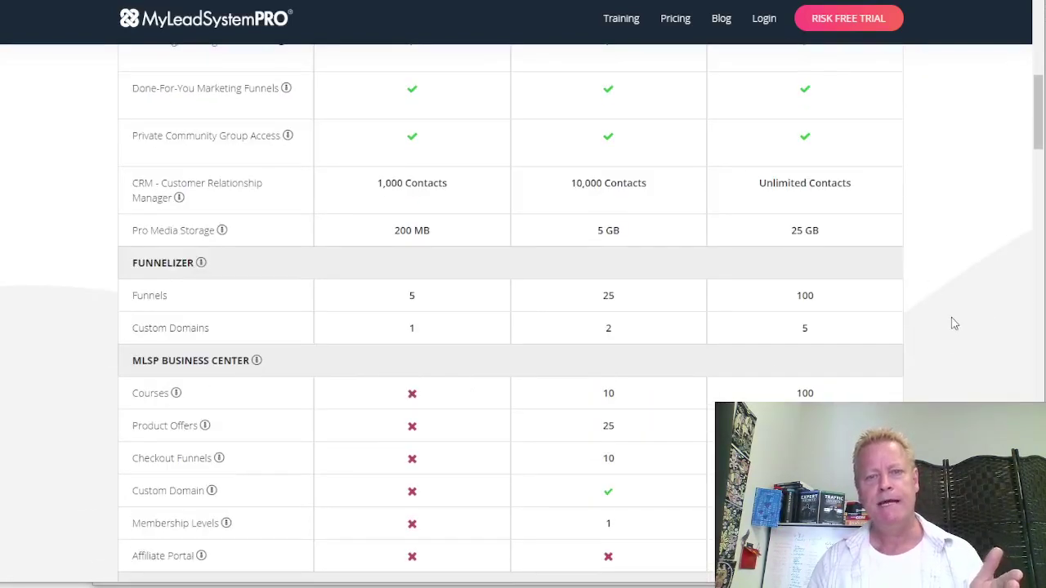
{"action": "scroll", "coordinate": [653, 411], "scroll_direction": "down", "scroll_amount": 2}
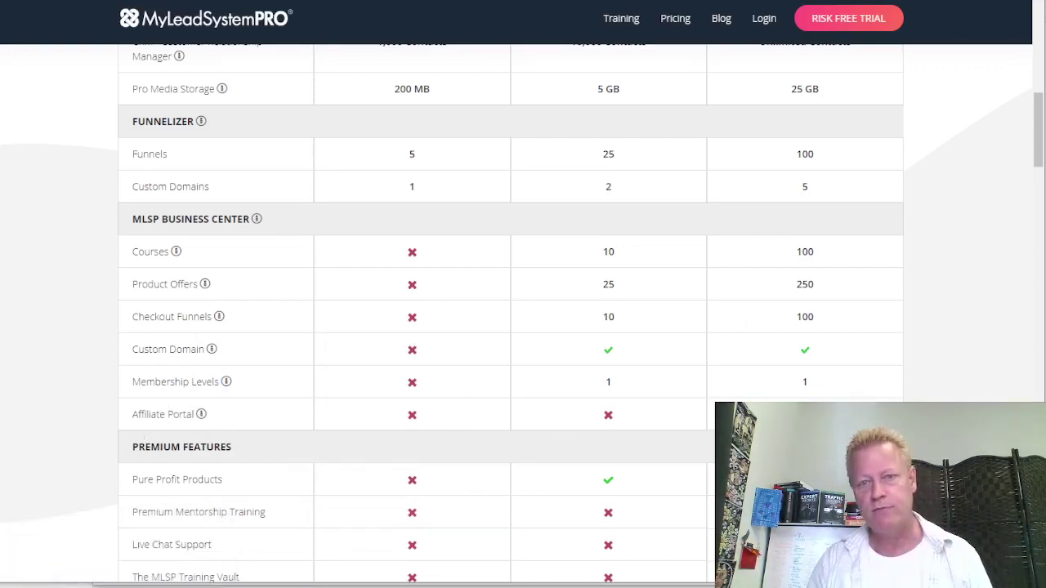
{"action": "scroll", "coordinate": [806, 270], "scroll_direction": "up", "scroll_amount": 6}
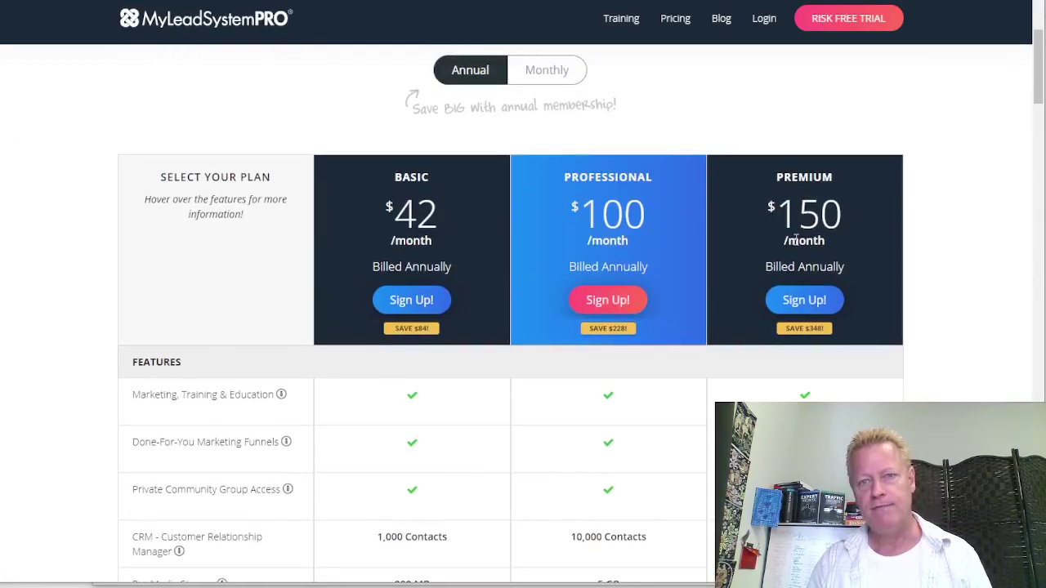
{"action": "scroll", "coordinate": [899, 346], "scroll_direction": "down", "scroll_amount": 5}
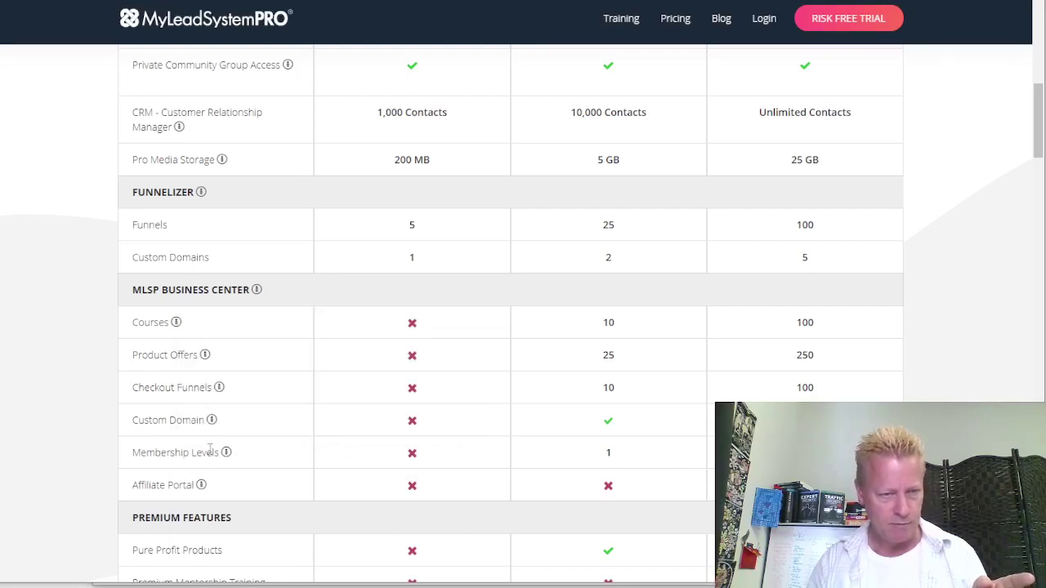
{"action": "mouse_move", "coordinate": [224, 456]}
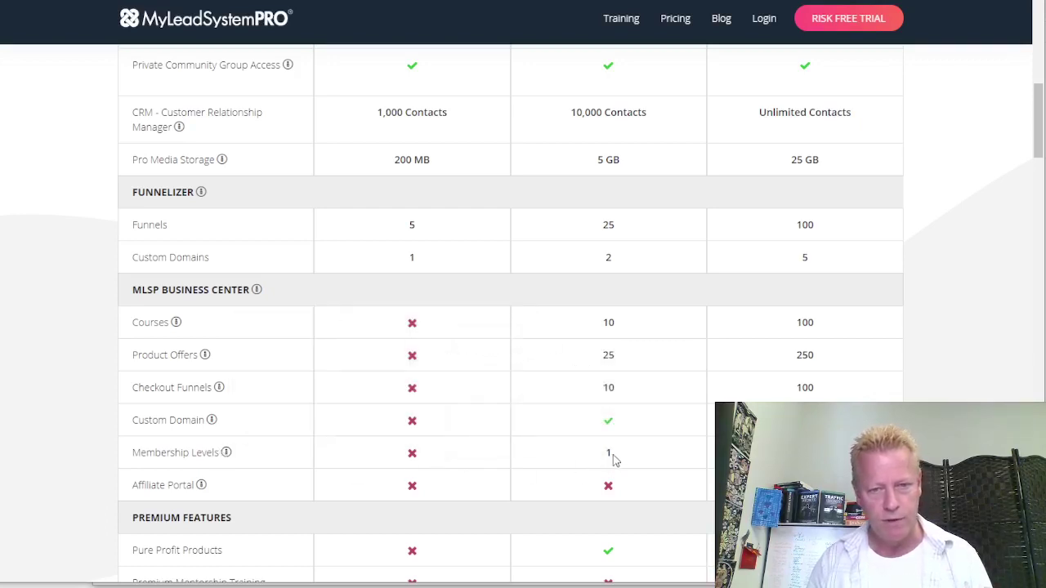
{"action": "scroll", "coordinate": [304, 448], "scroll_direction": "up", "scroll_amount": 4}
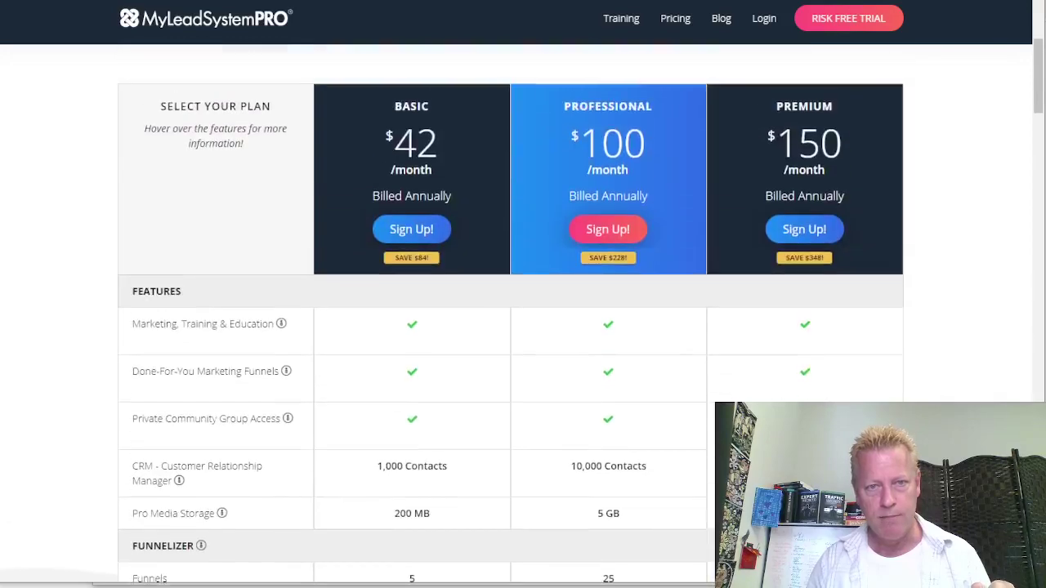
{"action": "scroll", "coordinate": [304, 448], "scroll_direction": "down", "scroll_amount": 4}
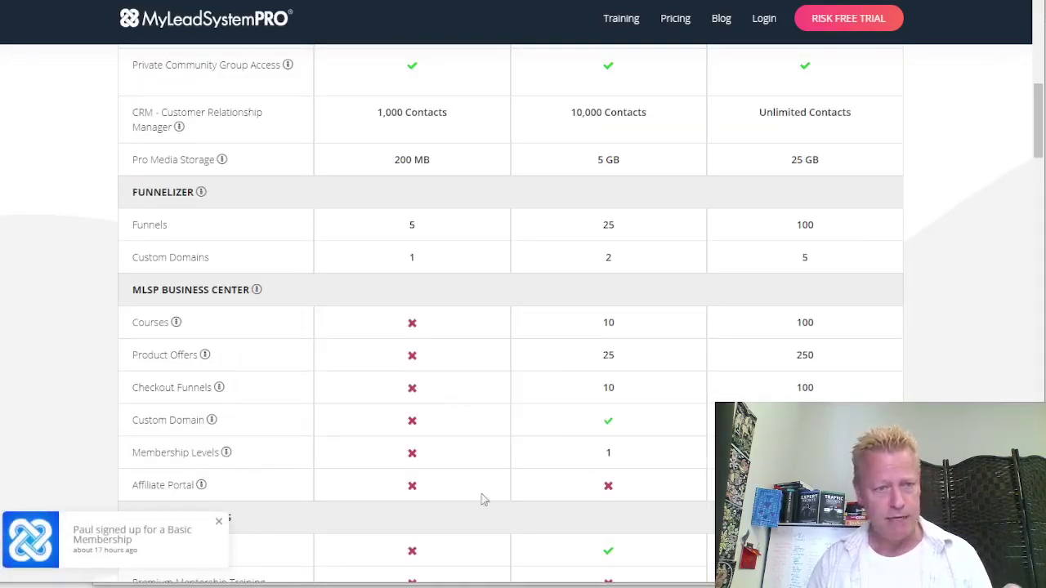
{"action": "scroll", "coordinate": [278, 474], "scroll_direction": "up", "scroll_amount": 1}
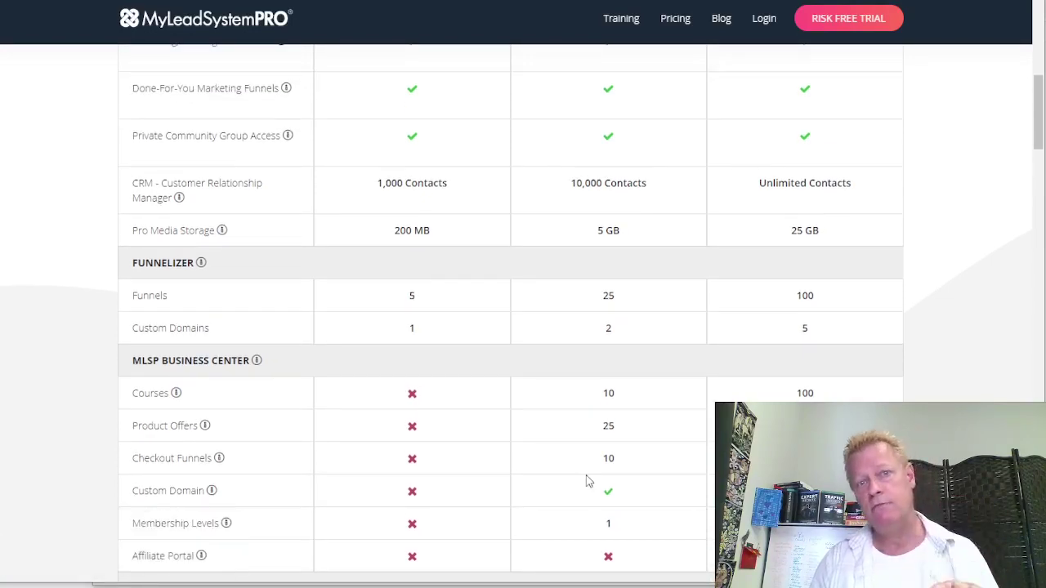
{"action": "scroll", "coordinate": [586, 481], "scroll_direction": "up", "scroll_amount": 7}
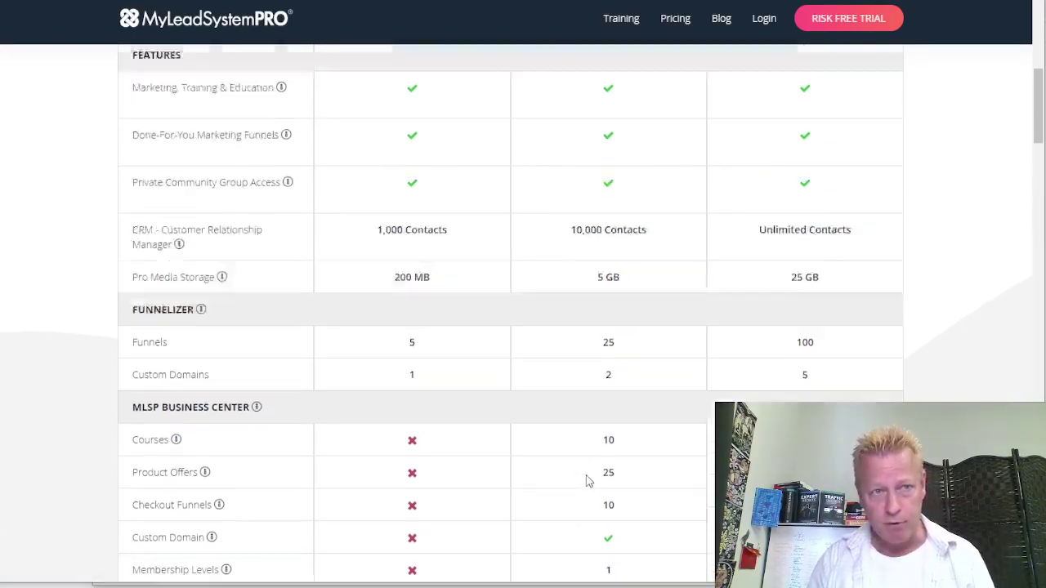
{"action": "scroll", "coordinate": [698, 430], "scroll_direction": "down", "scroll_amount": 2}
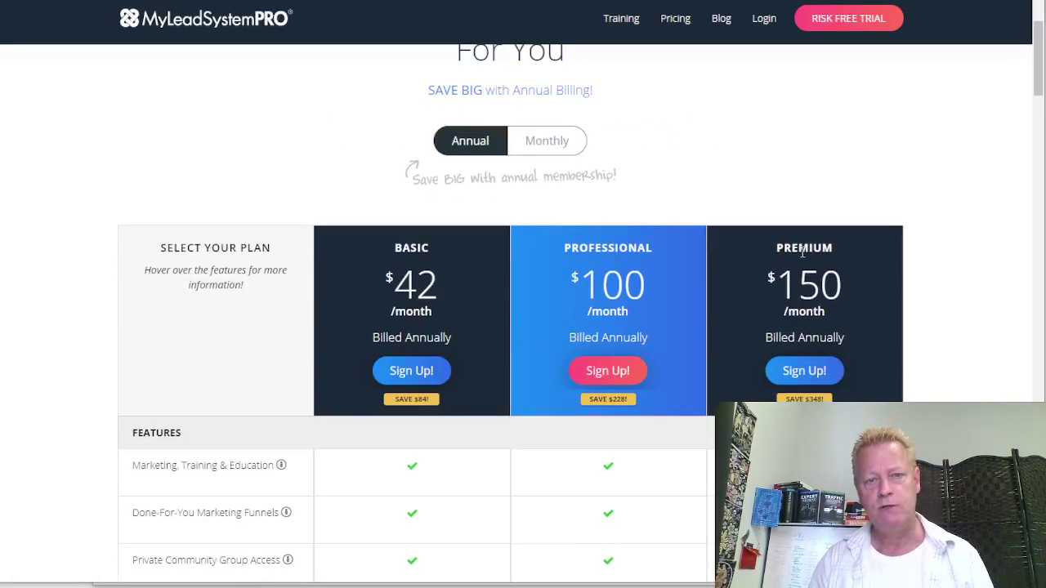
Compare monthly and annual plan prices, then scroll back up to the price header
{"action": "left_click", "coordinate": [550, 142]}
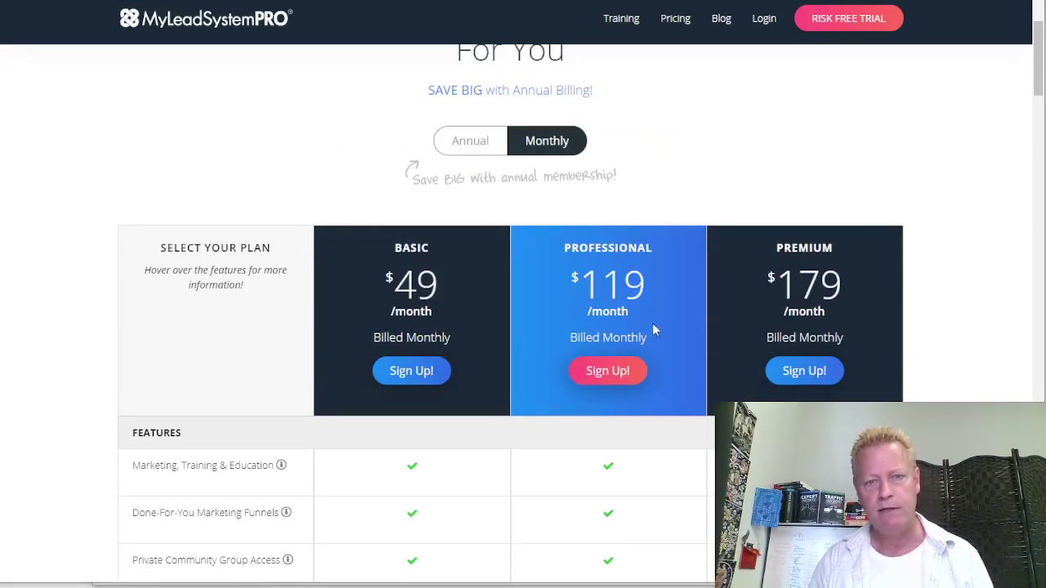
{"action": "left_click", "coordinate": [483, 146]}
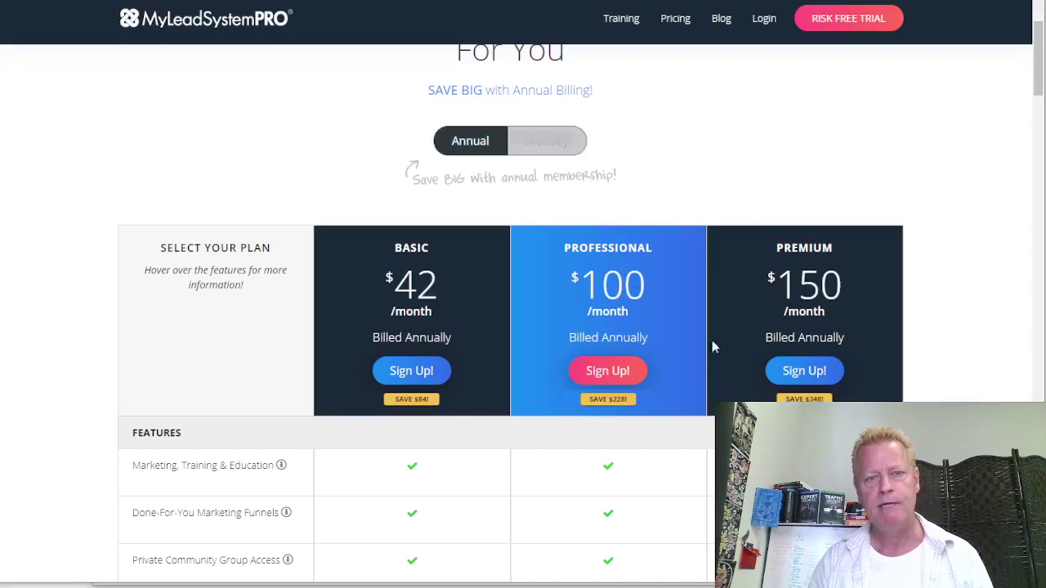
{"action": "scroll", "coordinate": [510, 311], "scroll_direction": "down", "scroll_amount": 4}
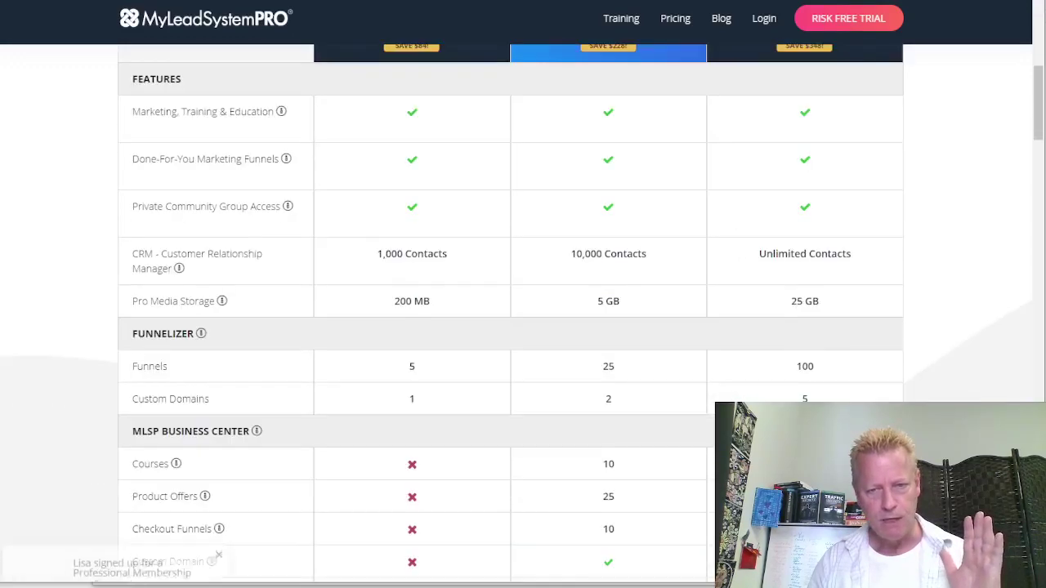
{"action": "scroll", "coordinate": [510, 311], "scroll_direction": "down", "scroll_amount": 2}
{"action": "scroll", "coordinate": [510, 310], "scroll_direction": "down", "scroll_amount": 2}
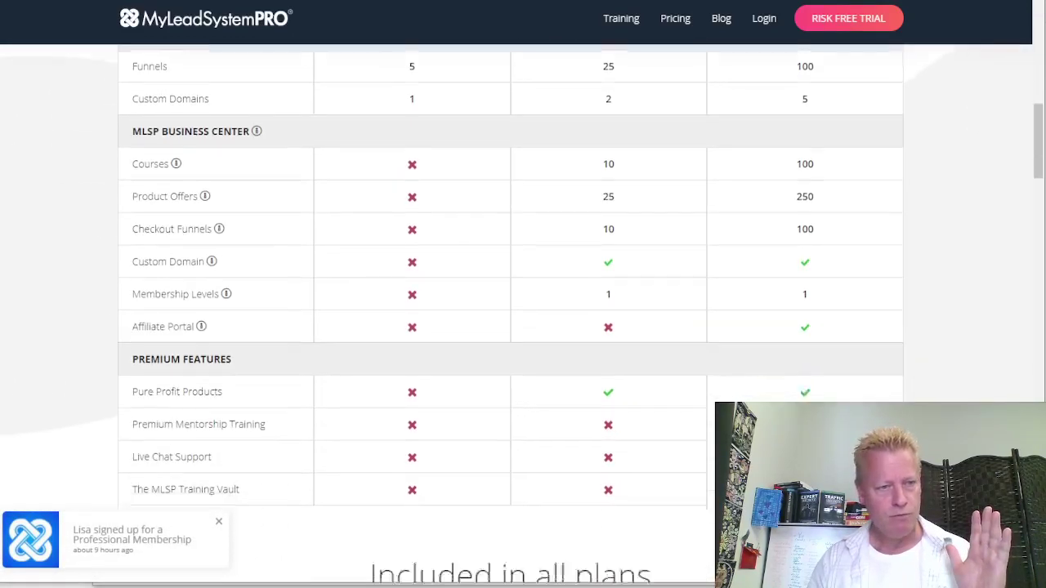
{"action": "scroll", "coordinate": [510, 311], "scroll_direction": "down", "scroll_amount": 1}
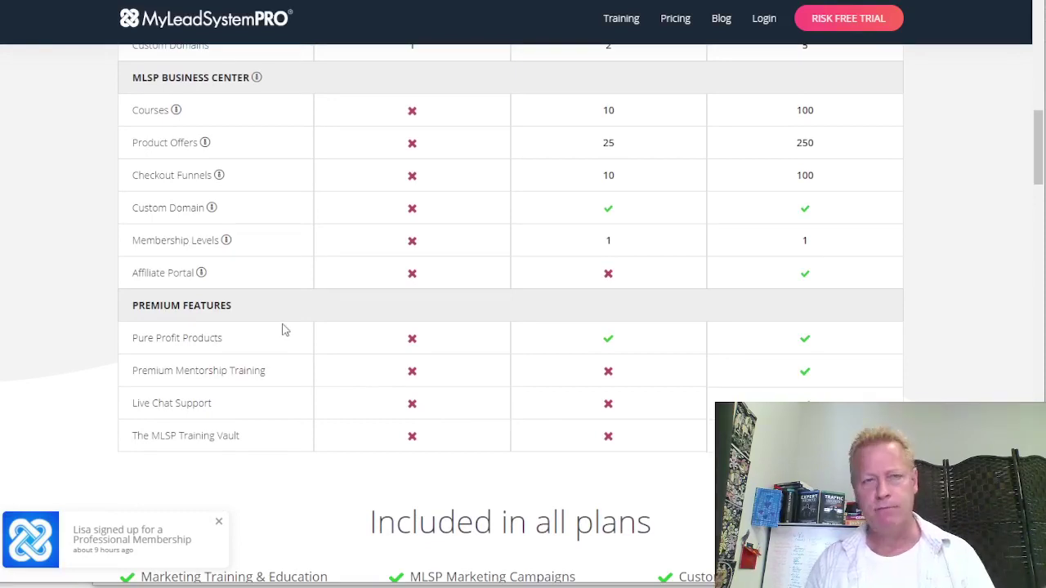
{"action": "scroll", "coordinate": [277, 335], "scroll_direction": "up", "scroll_amount": 3}
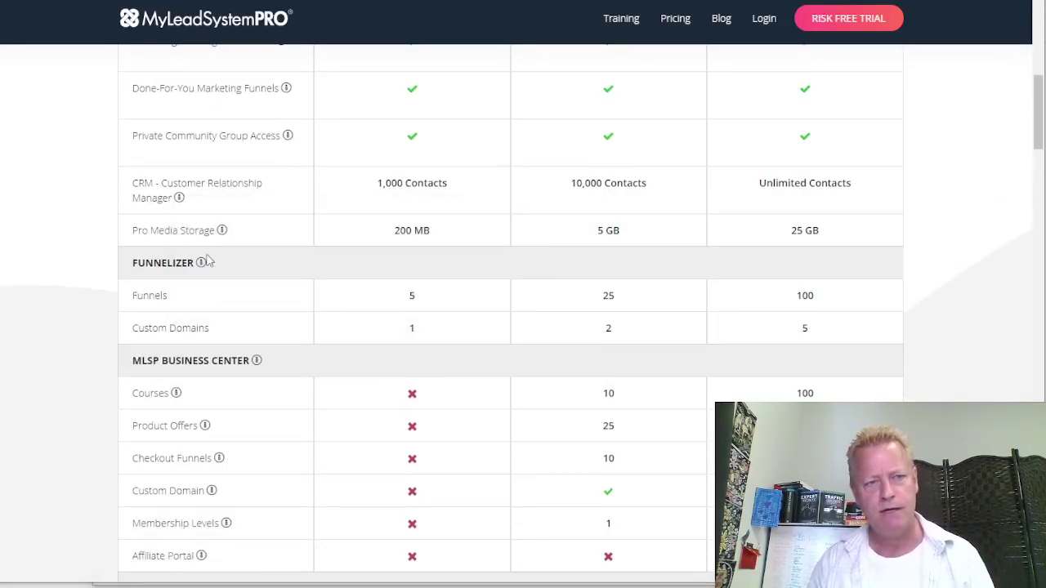
{"action": "scroll", "coordinate": [275, 236], "scroll_direction": "up", "scroll_amount": 1}
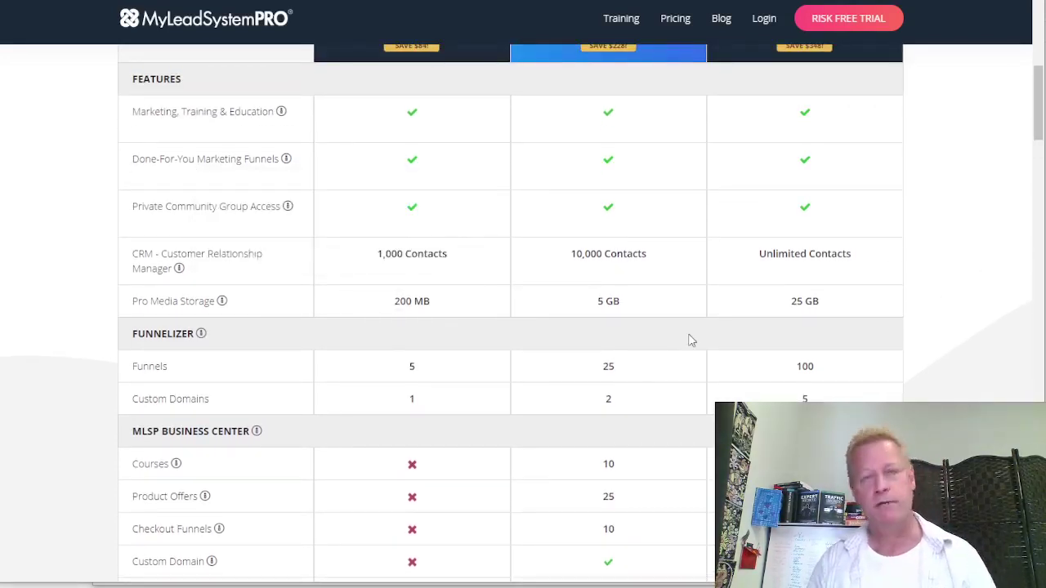
{"action": "scroll", "coordinate": [688, 340], "scroll_direction": "up", "scroll_amount": 4}
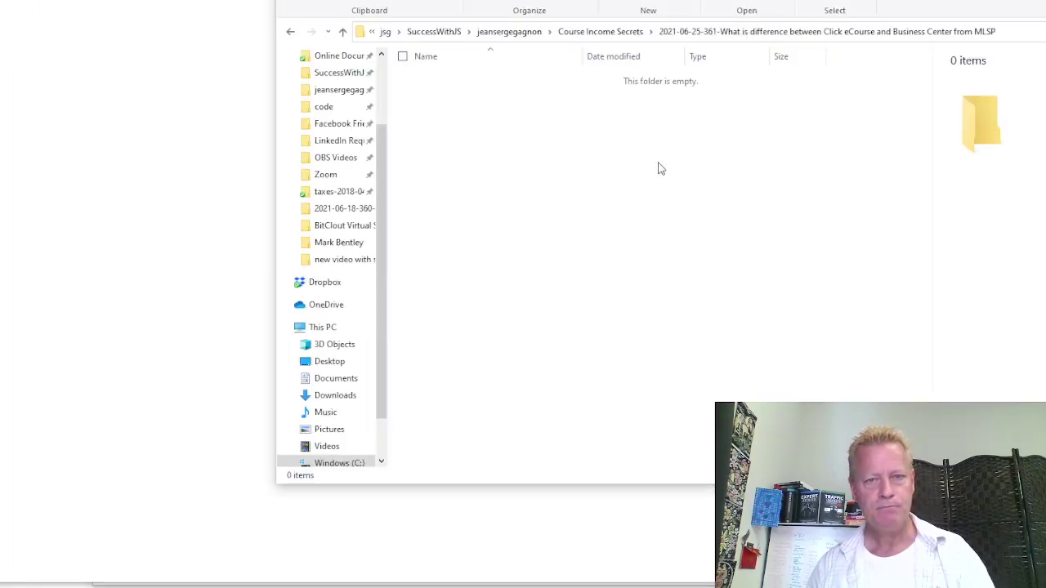
Create a new text document in the empty video folder named notes.txt
{"action": "right_click", "coordinate": [657, 163]}
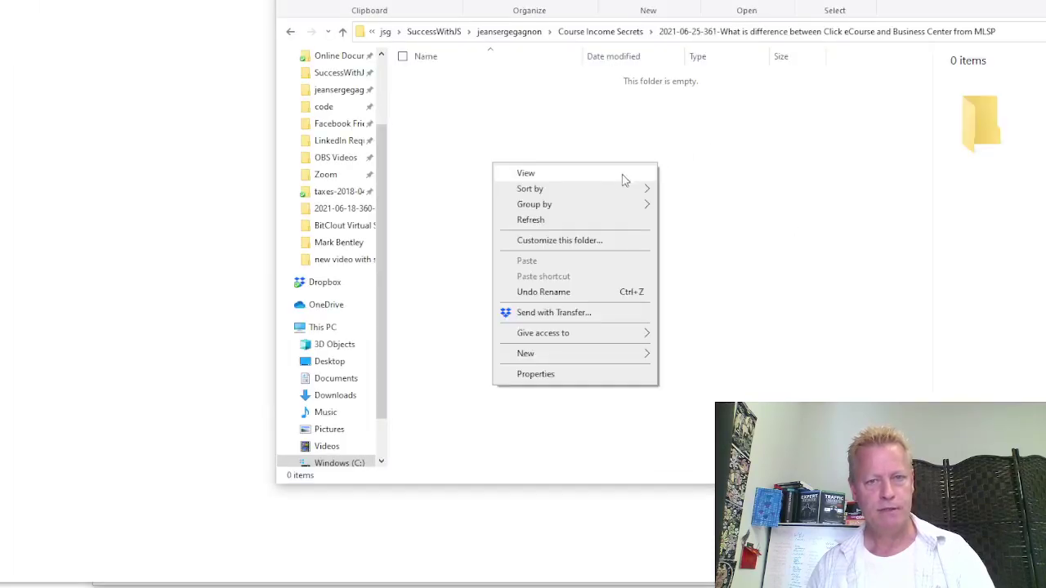
{"action": "mouse_move", "coordinate": [559, 362]}
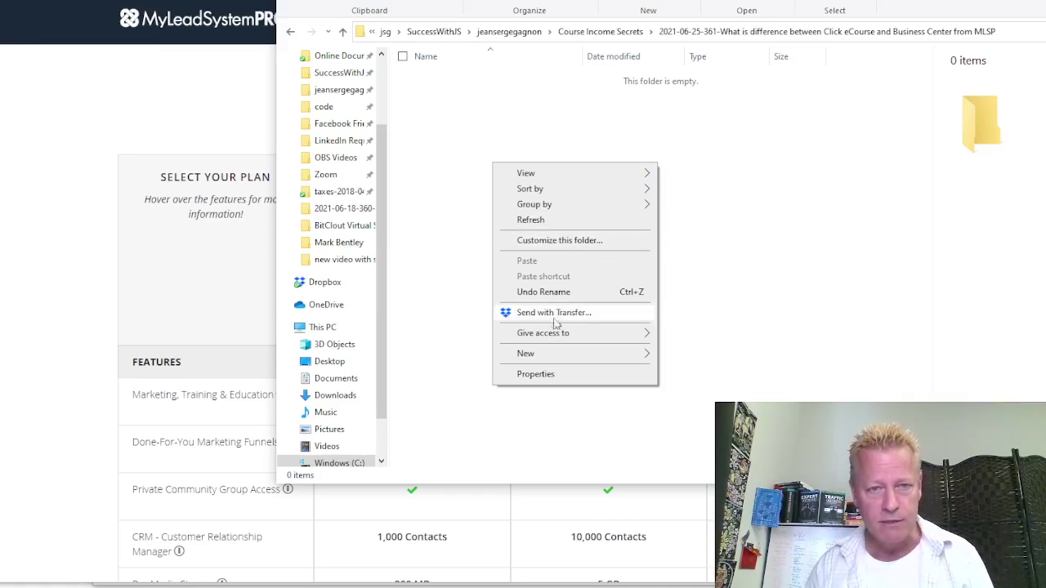
{"action": "mouse_move", "coordinate": [634, 350]}
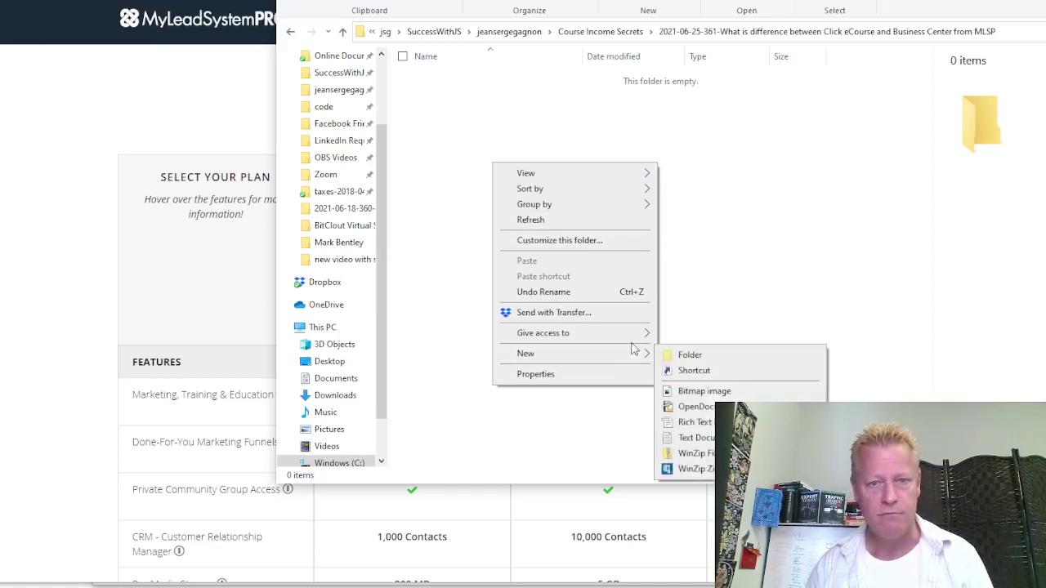
{"action": "left_click", "coordinate": [701, 438]}
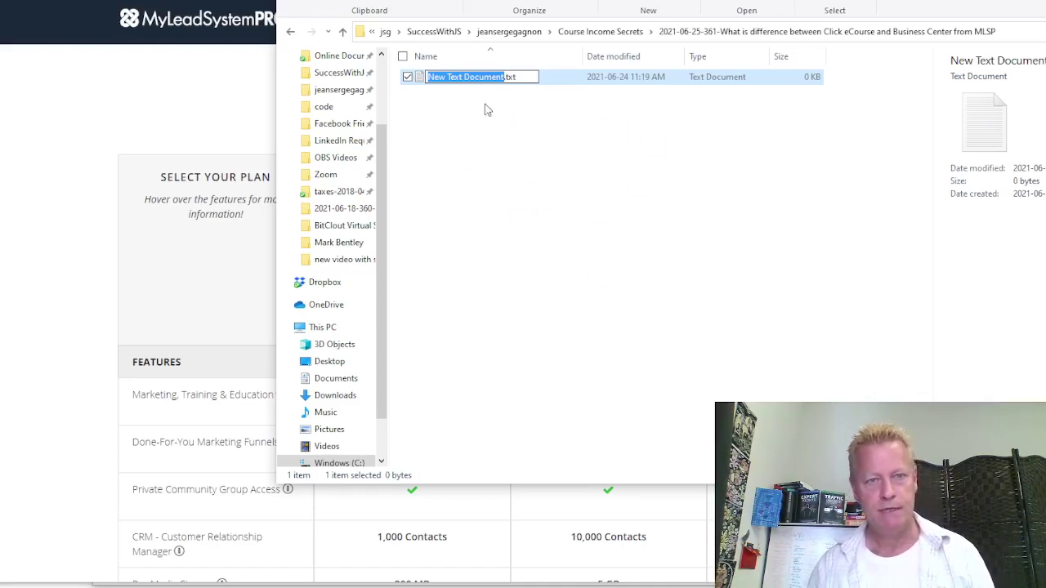
{"action": "type", "text": "nenotesno"}
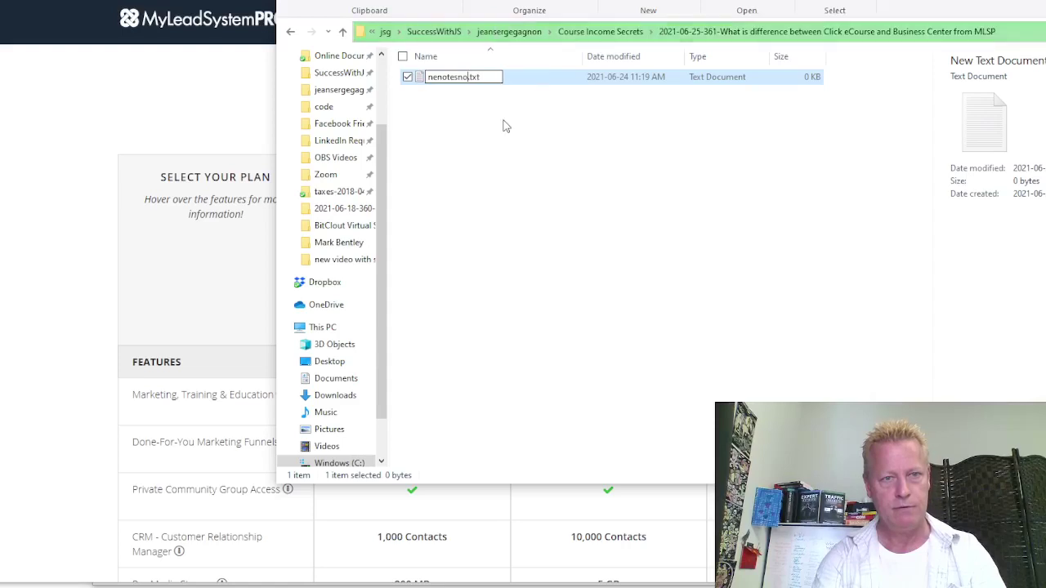
{"action": "key", "text": "BackSpace"}
{"action": "key", "text": "BackSpace"}
{"action": "key", "text": "BackSpace"}
{"action": "key", "text": "BackSpace"}
{"action": "key", "text": "BackSpace"}
{"action": "key", "text": "BackSpace"}
{"action": "key", "text": "BackSpace"}
{"action": "key", "text": "BackSpace"}
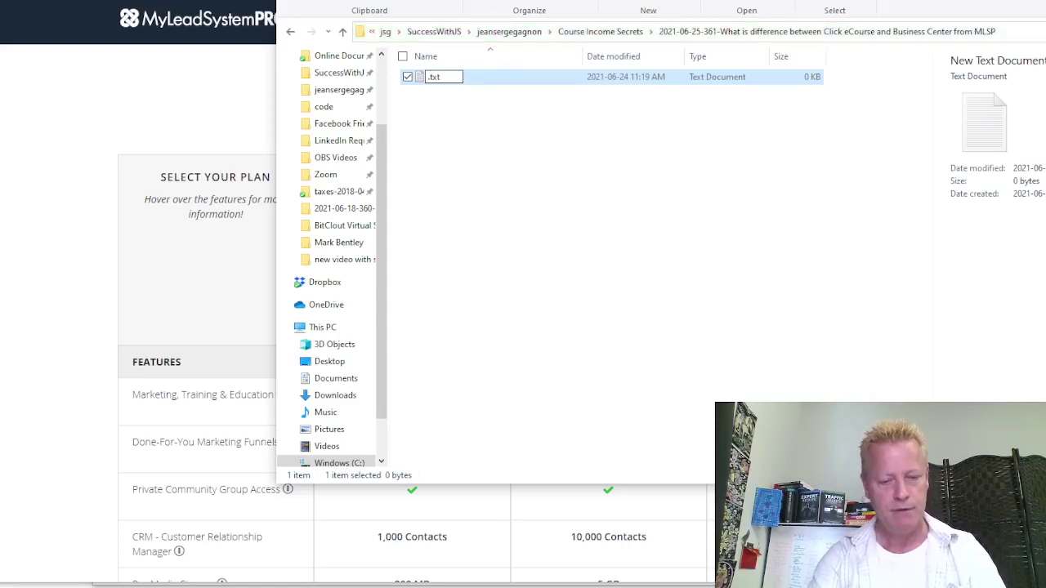
{"action": "type", "text": "notes"}
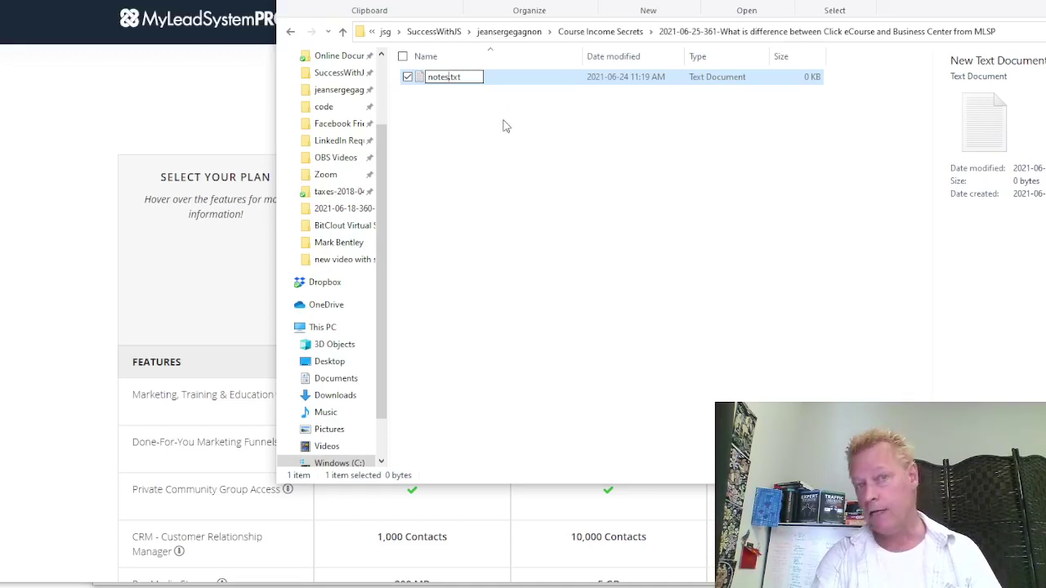
{"action": "key", "text": "Escape"}
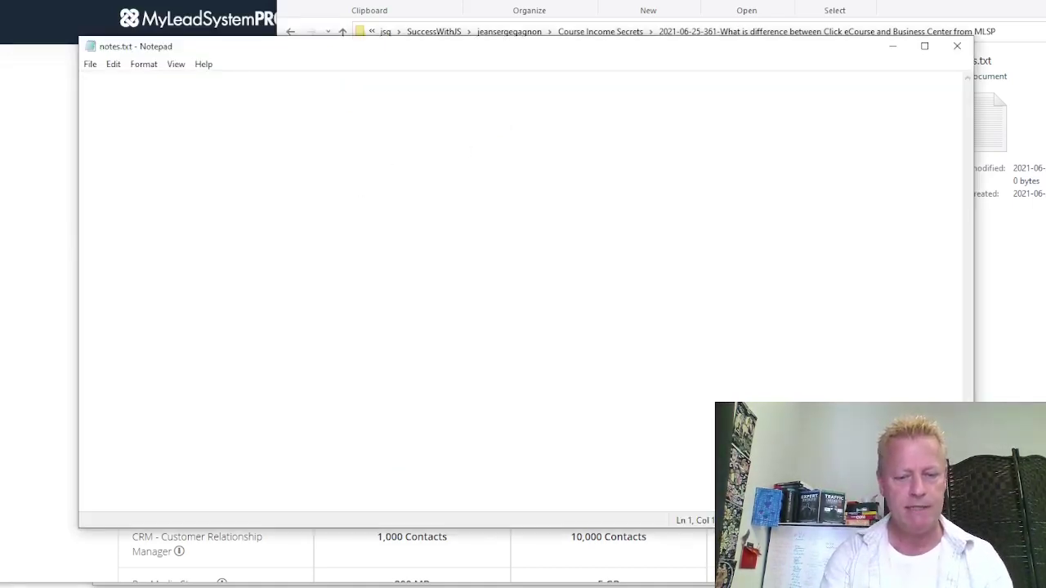
Paste the Click eCourse vs Business Center question and add an 'MLSP Business Center' heading
{"action": "type", "text": "What is difference between Click eCourse and Business Center from MLSP?"}
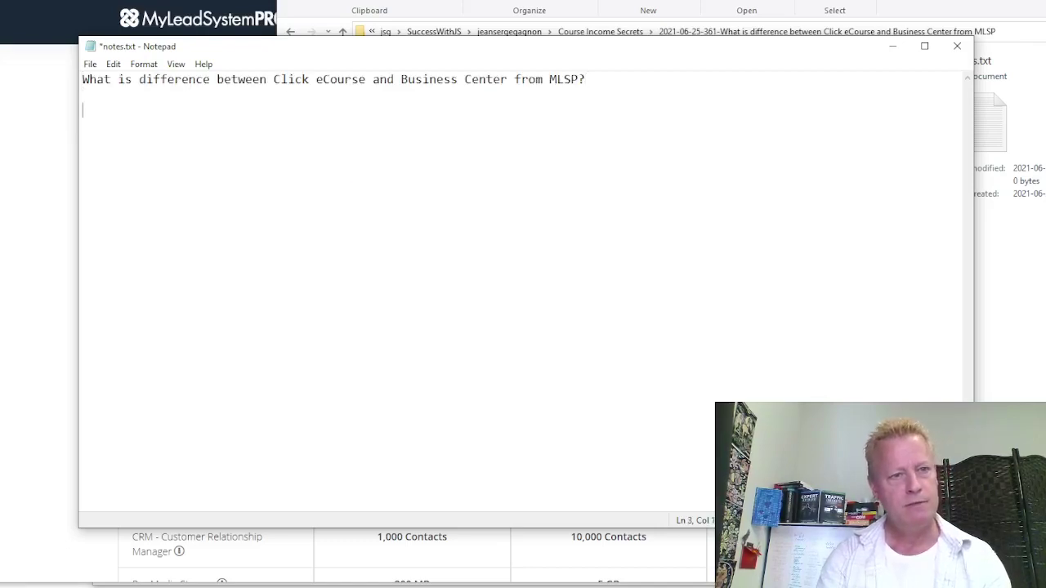
{"action": "type", "text": "MLSP"}
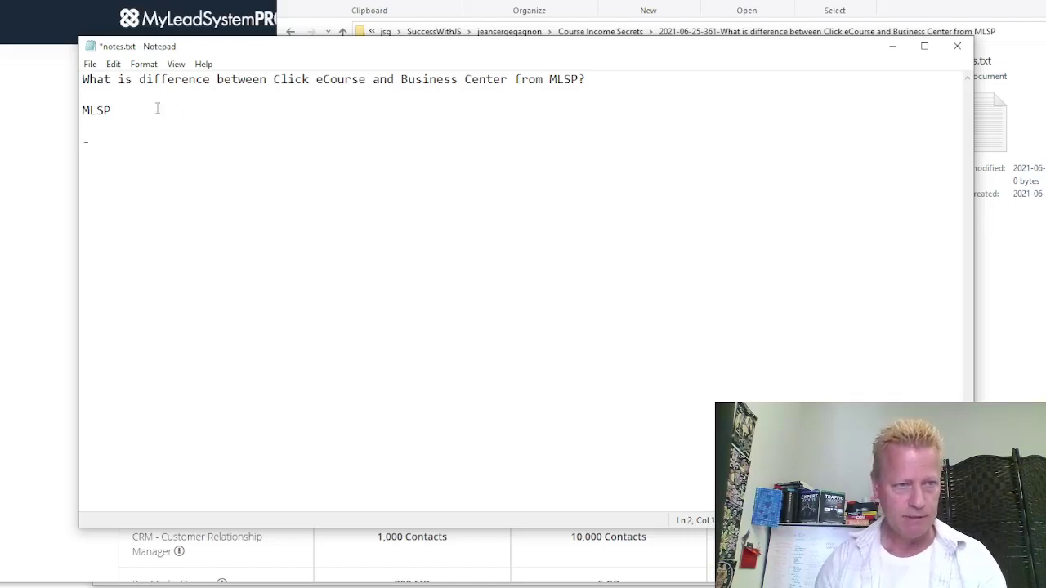
{"action": "type", "text": "Business "}
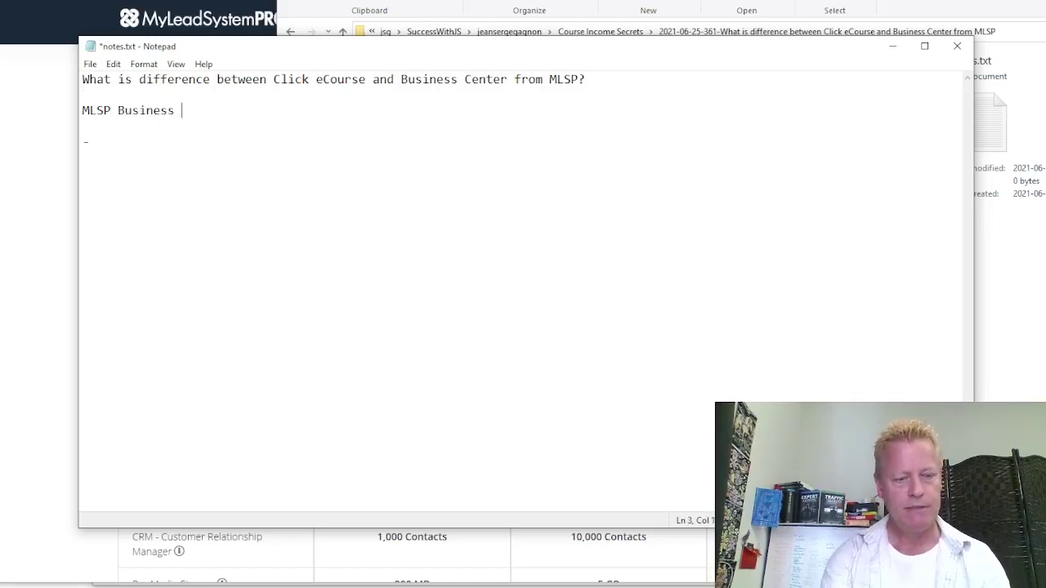
{"action": "type", "text": "Center"}
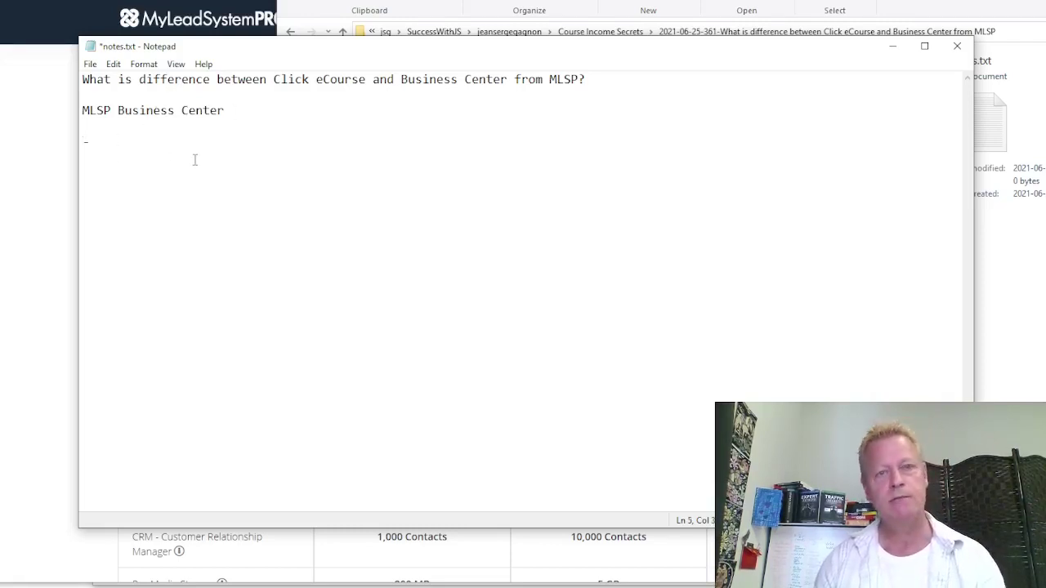
Scroll the pricing page to the Business Center rows, then return to Notepad
{"action": "left_click_drag", "start_coordinate": [266, 48], "coordinate": [342, 50]}
{"action": "left_click", "coordinate": [82, 250]}
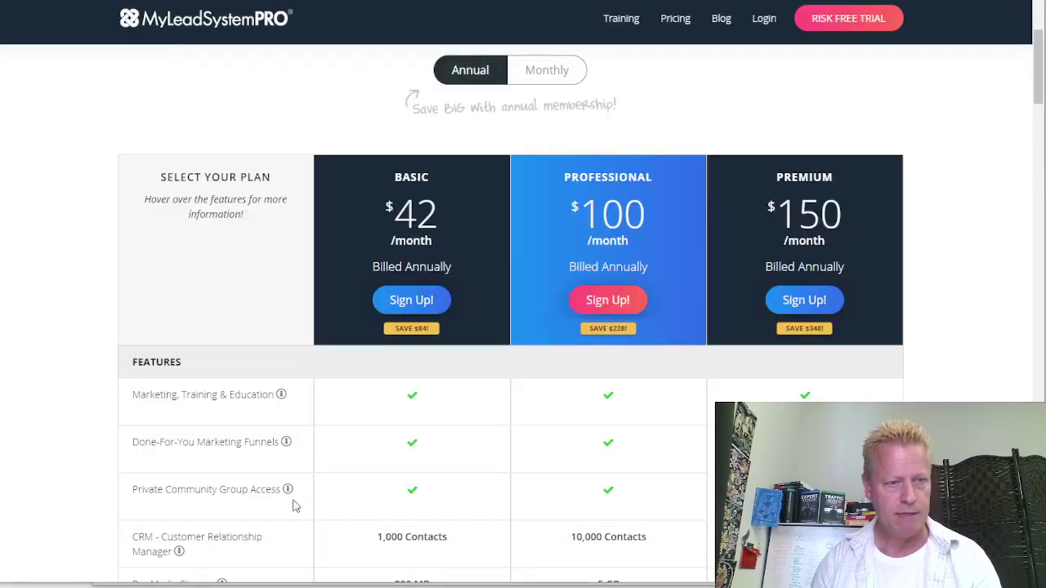
{"action": "scroll", "coordinate": [296, 500], "scroll_direction": "down", "scroll_amount": 3}
{"action": "scroll", "coordinate": [341, 494], "scroll_direction": "down", "scroll_amount": 3}
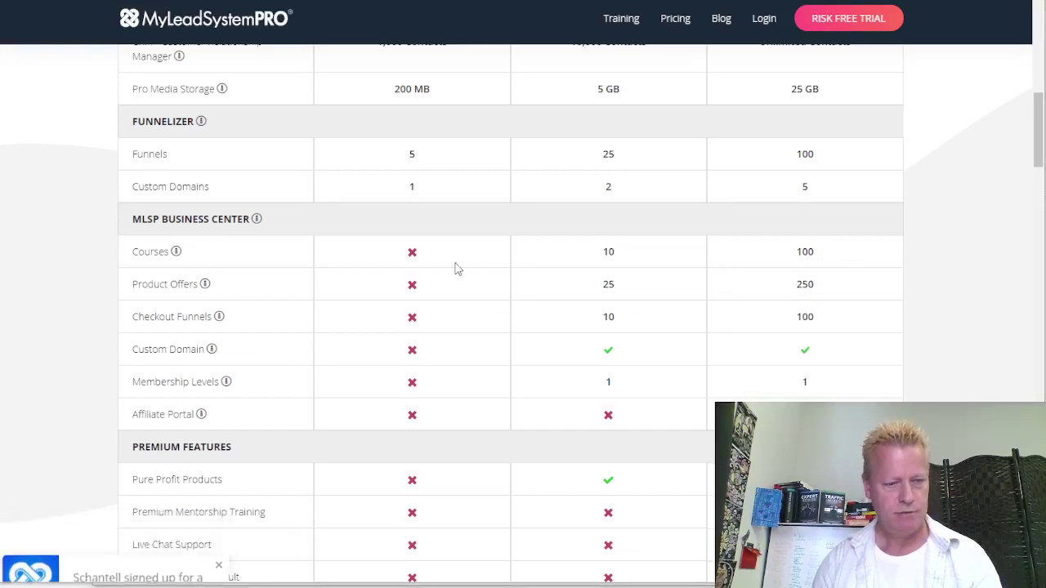
{"action": "key", "text": "alt+Tab"}
Add the bullet 'Maximum courses (10 or 100)' after checking the pricing table
{"action": "type", "text": "Ma"}
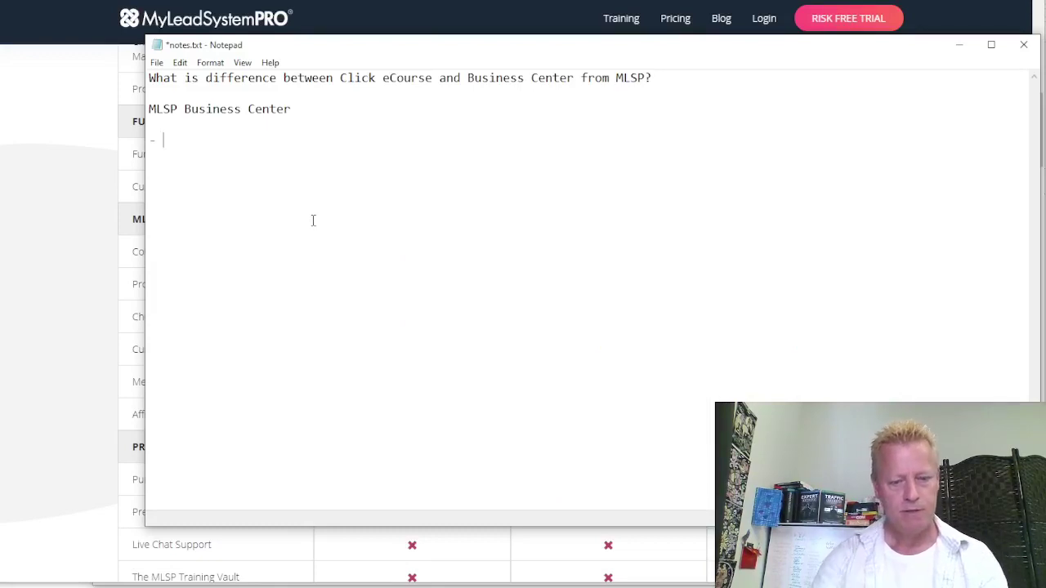
{"action": "type", "text": "ximum courses"}
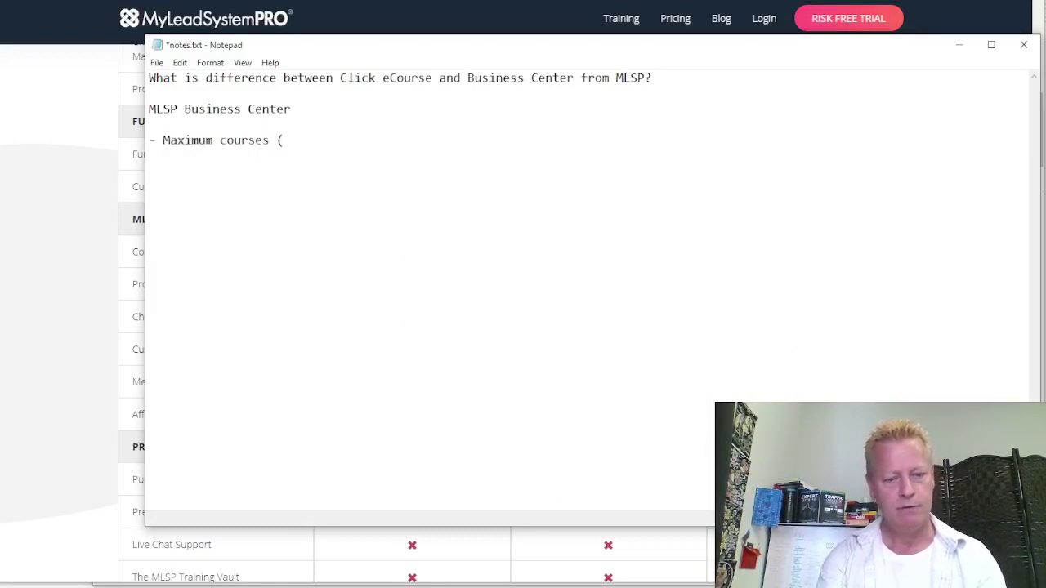
{"action": "type", "text": " (10 or 100"}
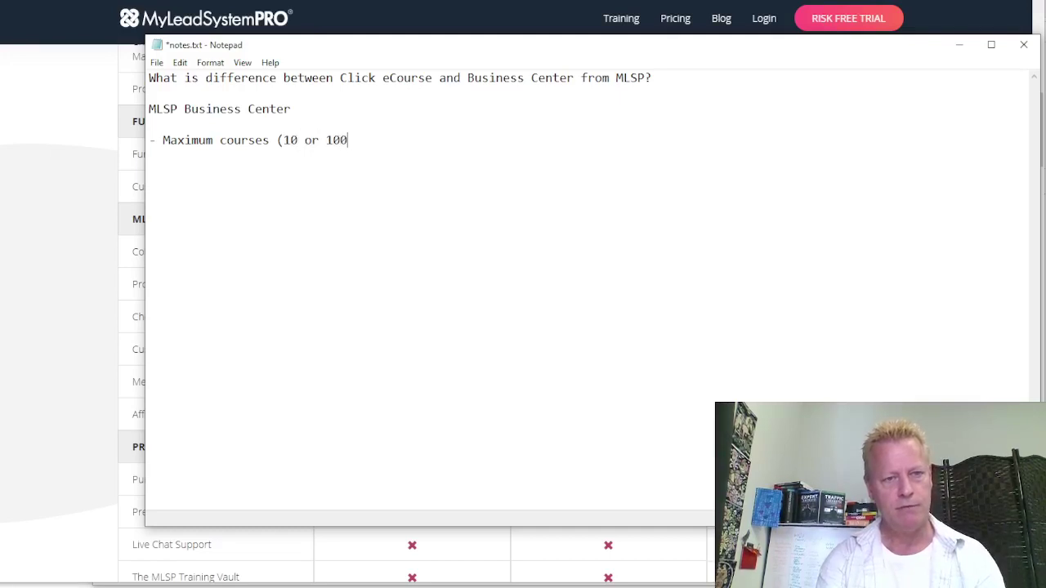
{"action": "type", "text": ")"}
{"action": "key", "text": "Return"}
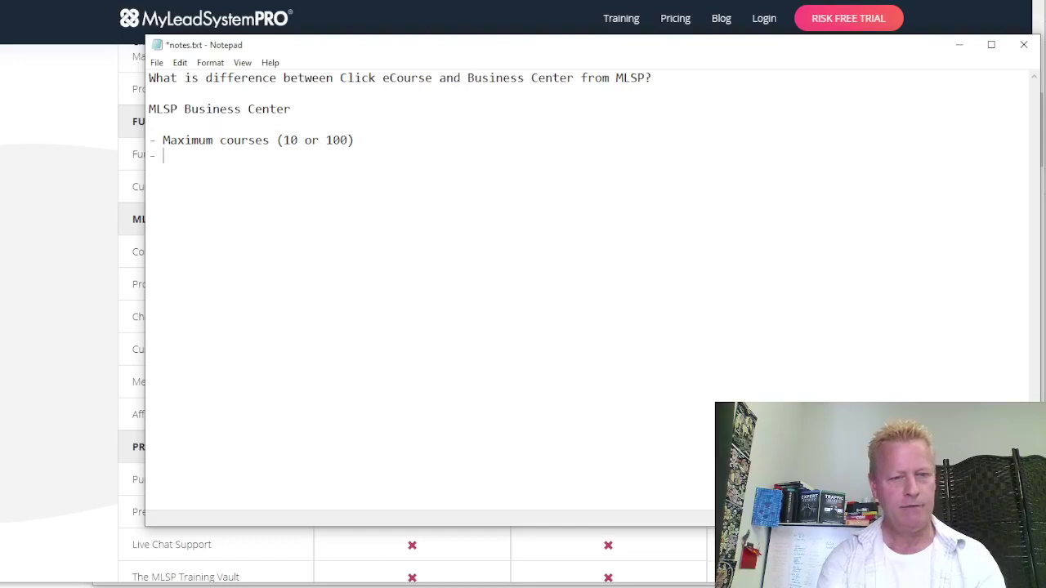
{"action": "key", "text": "alt+Tab"}
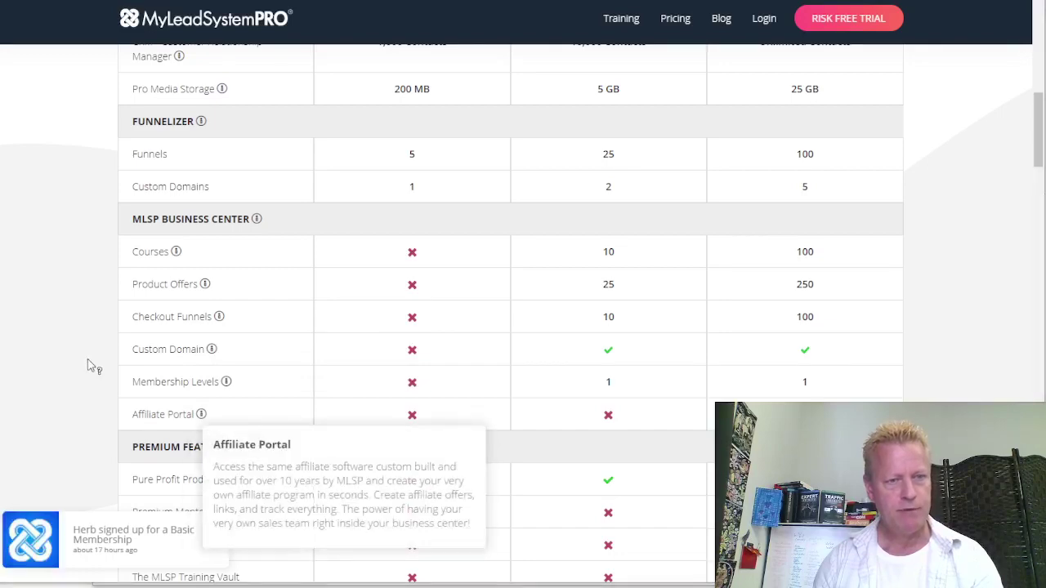
{"action": "key", "text": "alt+Tab"}
Add the bullet 'Affiliate portal (only in pro $150/m)' and begin a 'Membership' line
{"action": "type", "text": "Affiliate p"}
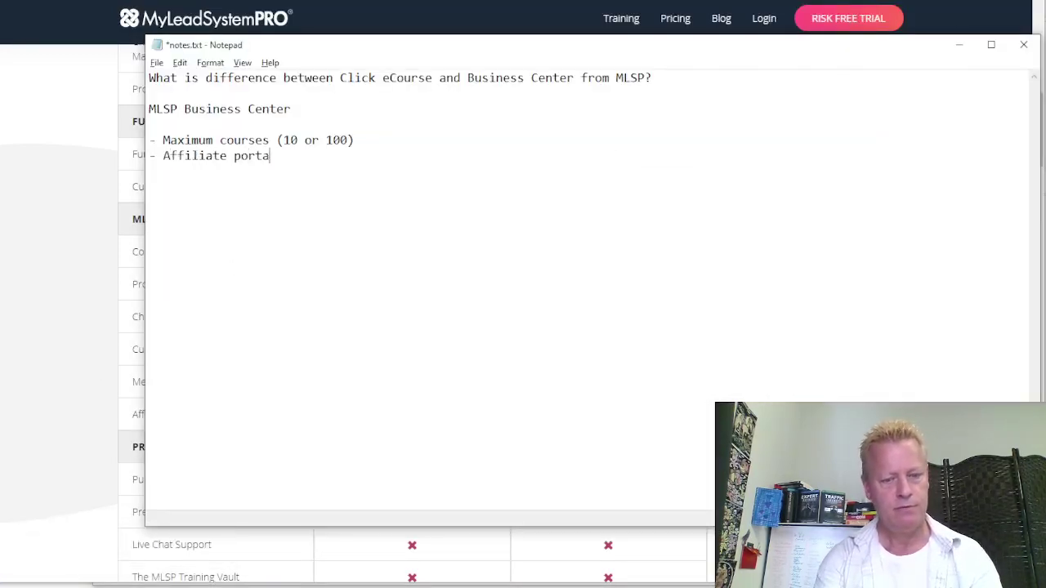
{"action": "type", "text": "ortal"}
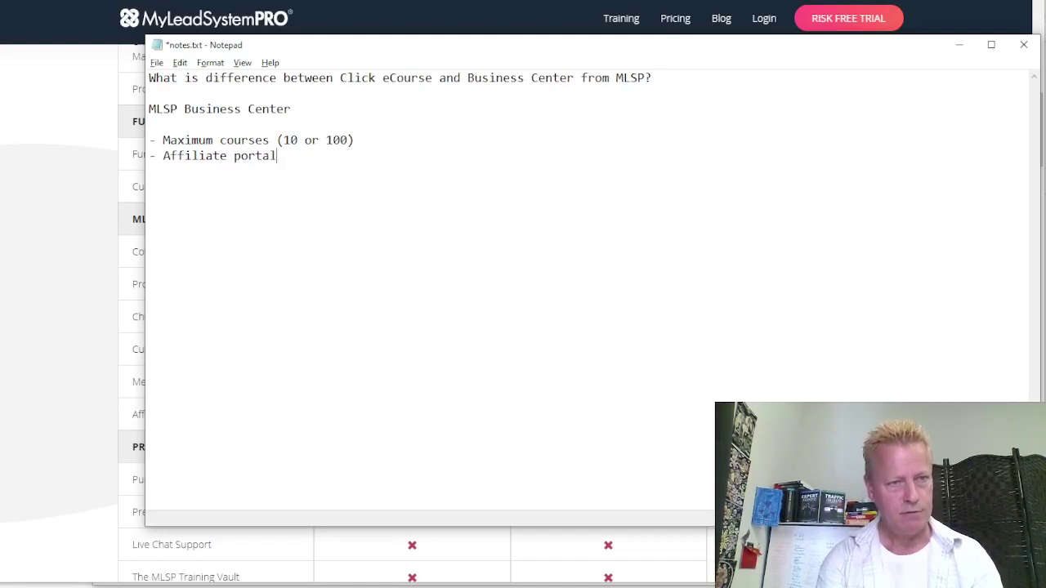
{"action": "type", "text": " (only in pr"}
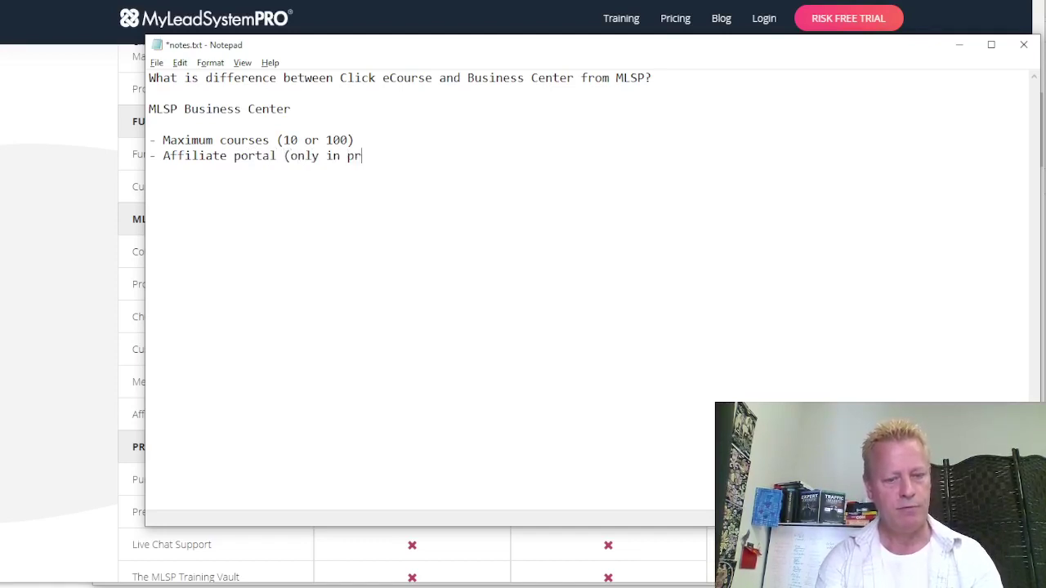
{"action": "type", "text": "o)"}
{"action": "key", "text": "Left"}
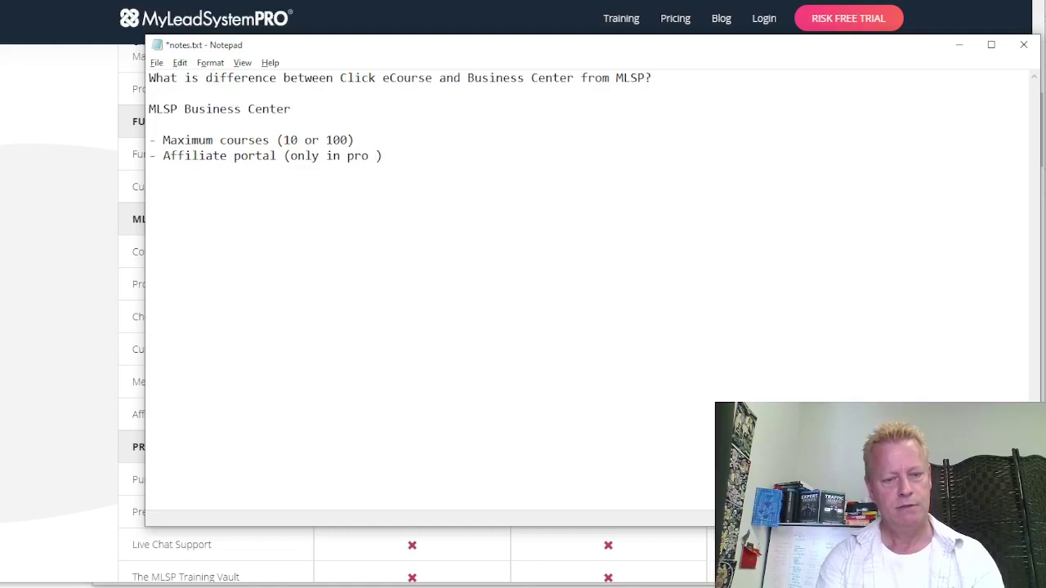
{"action": "type", "text": "$"}
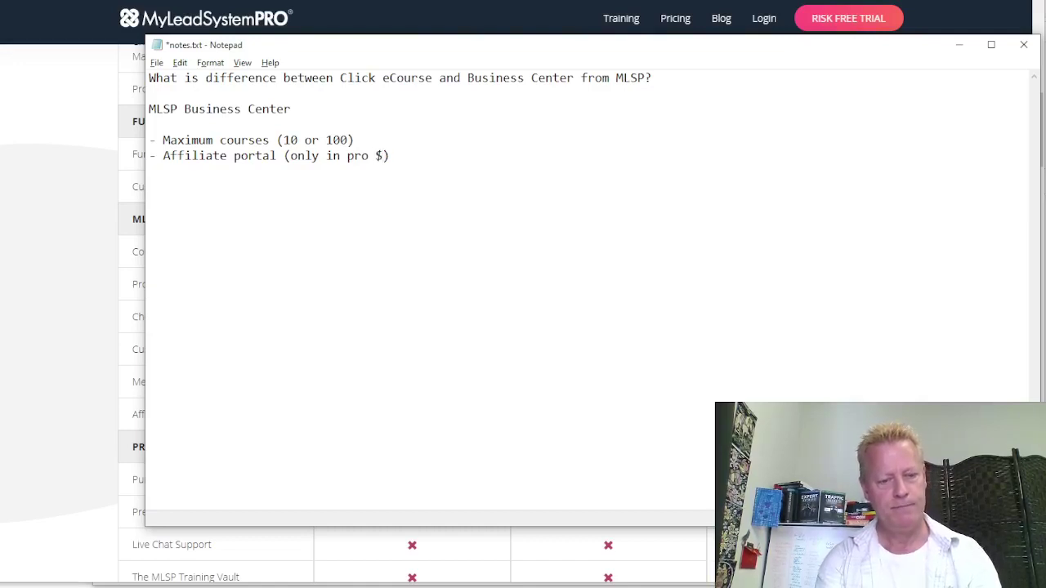
{"action": "type", "text": "$150/m"}
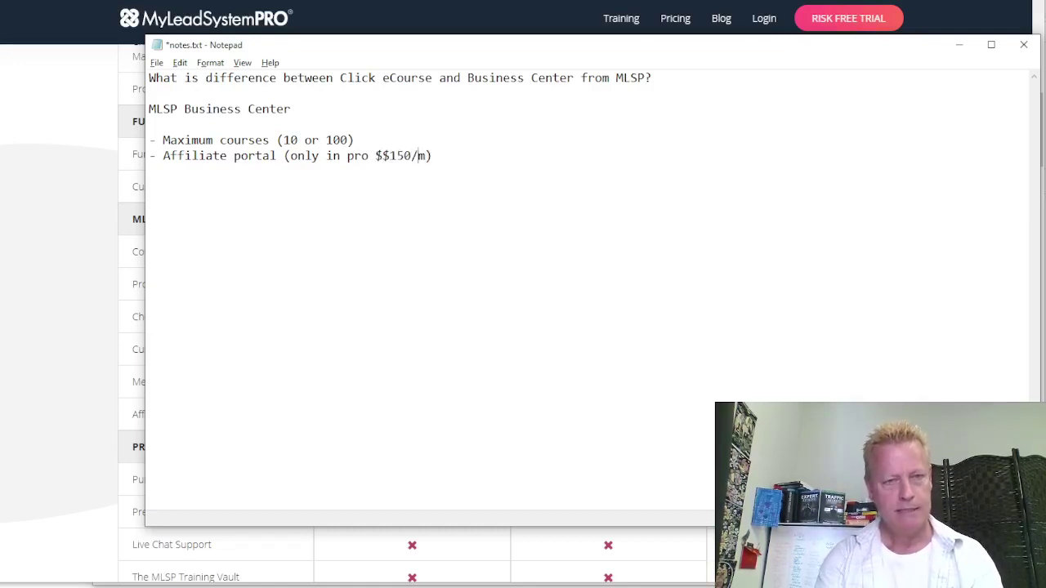
{"action": "key", "text": "Left"}
{"action": "key", "text": "BackSpace"}
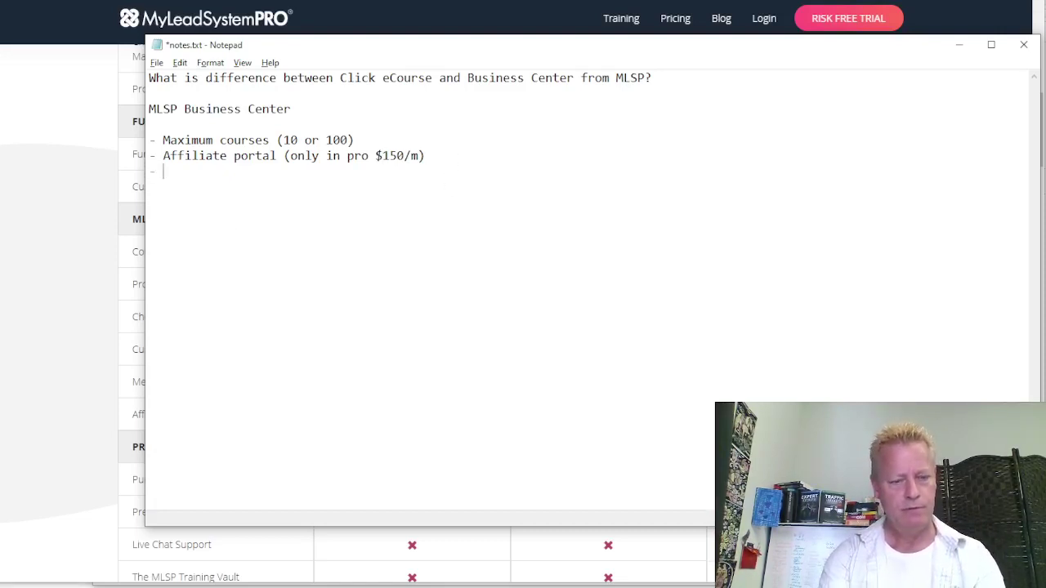
{"action": "type", "text": "Membership"}
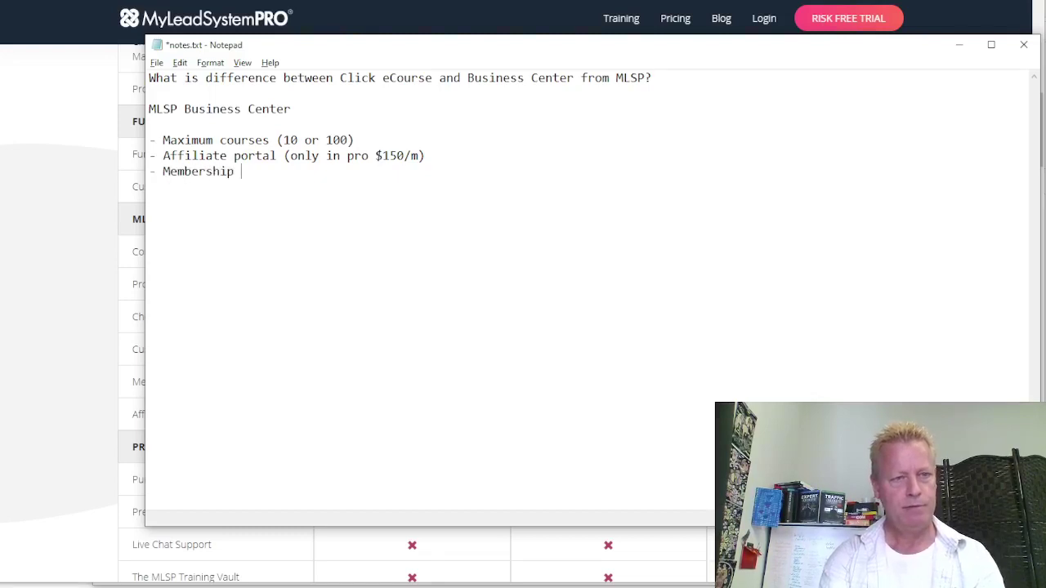
Complete the bullet 'Membership site (on the $100 or $150/m plan)'
{"action": "left_click_drag", "start_coordinate": [299, 49], "coordinate": [328, 51]}
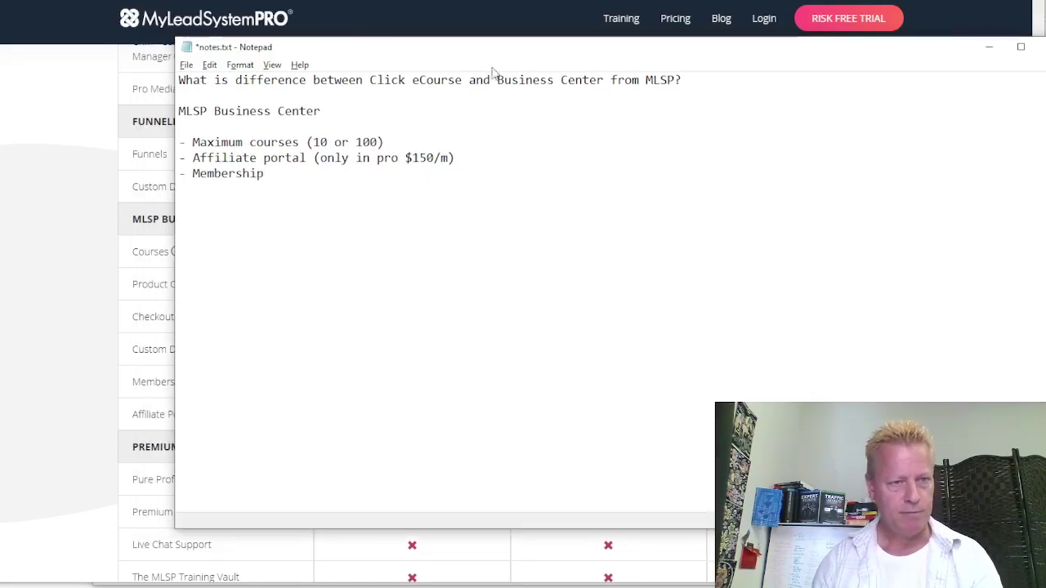
{"action": "left_click_drag", "start_coordinate": [631, 205], "coordinate": [498, 147]}
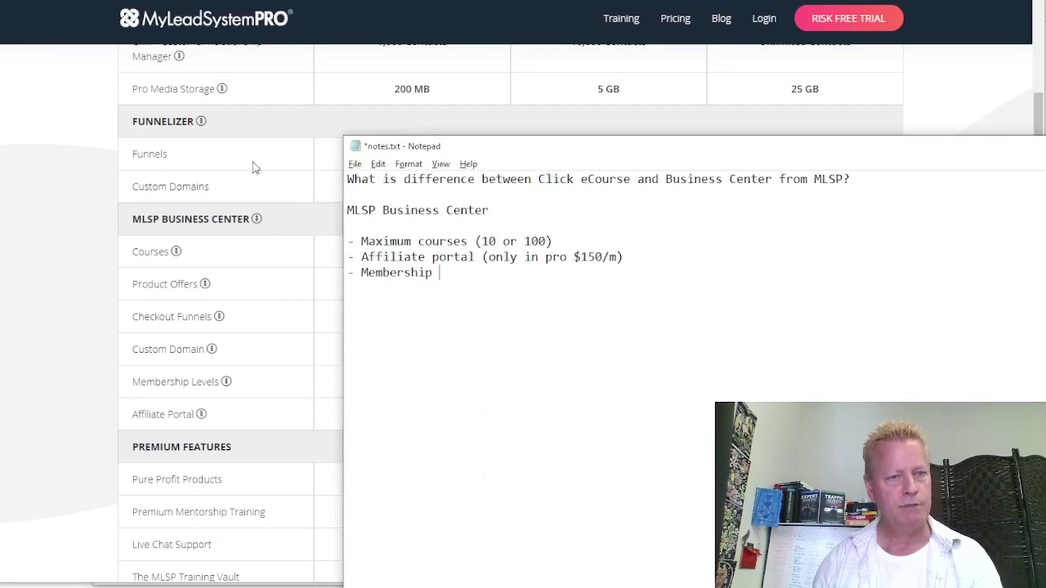
{"action": "left_click_drag", "start_coordinate": [252, 166], "coordinate": [313, 139]}
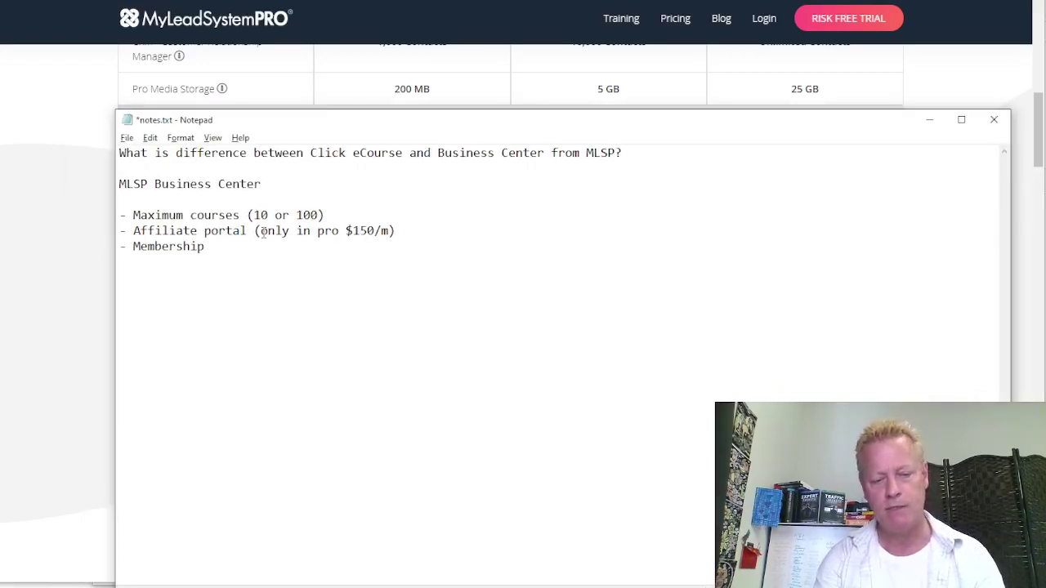
{"action": "type", "text": "site (o"}
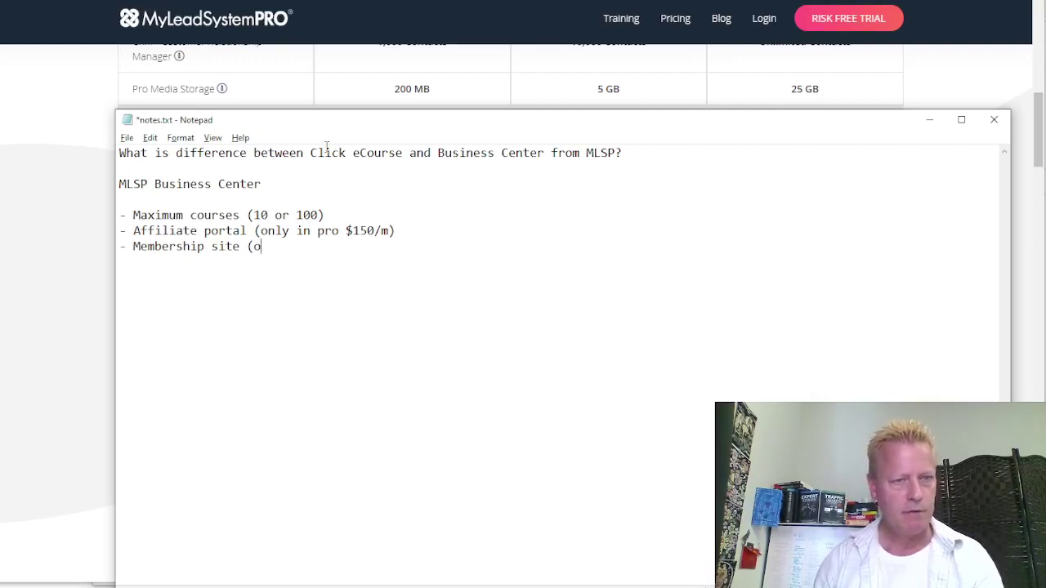
{"action": "type", "text": "on the $100 "}
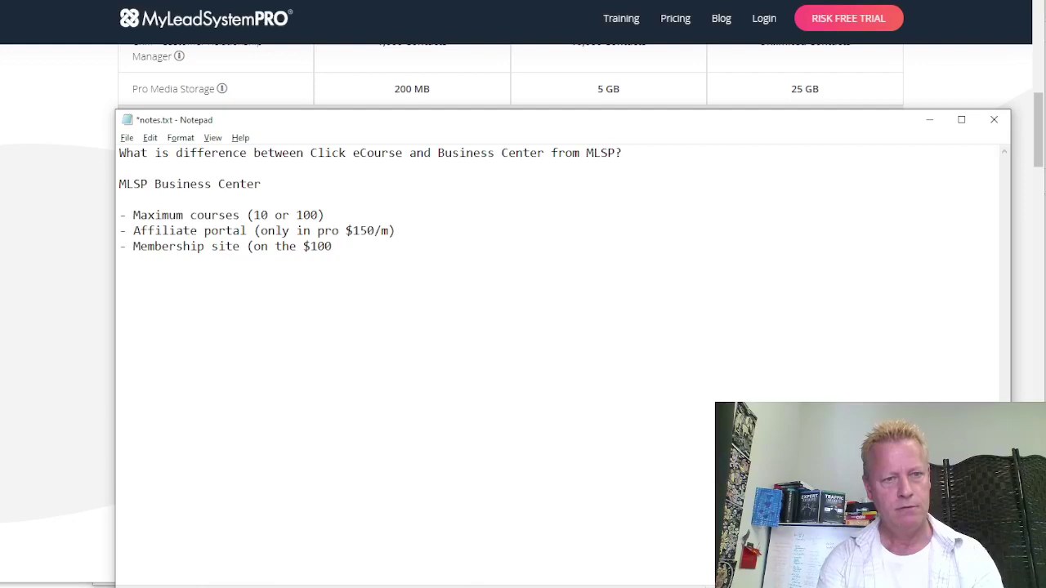
{"action": "type", "text": "or $150"}
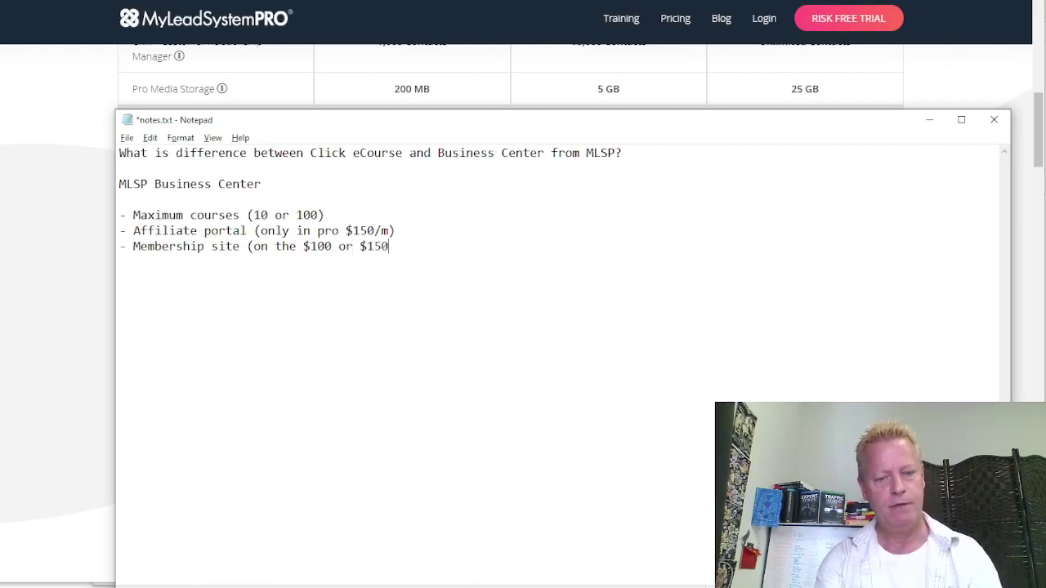
{"action": "type", "text": "/m plan)"}
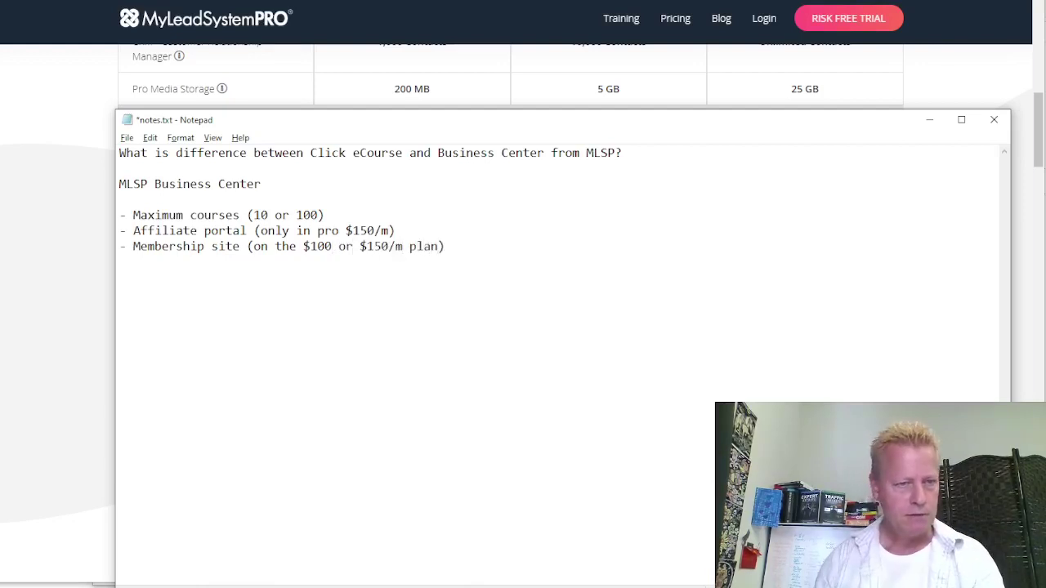
Add plan prices to the courses bullet: 10 on $100/m or 100 on $150/m
{"action": "left_click", "coordinate": [270, 215]}
{"action": "type", "text": "on $100m"}
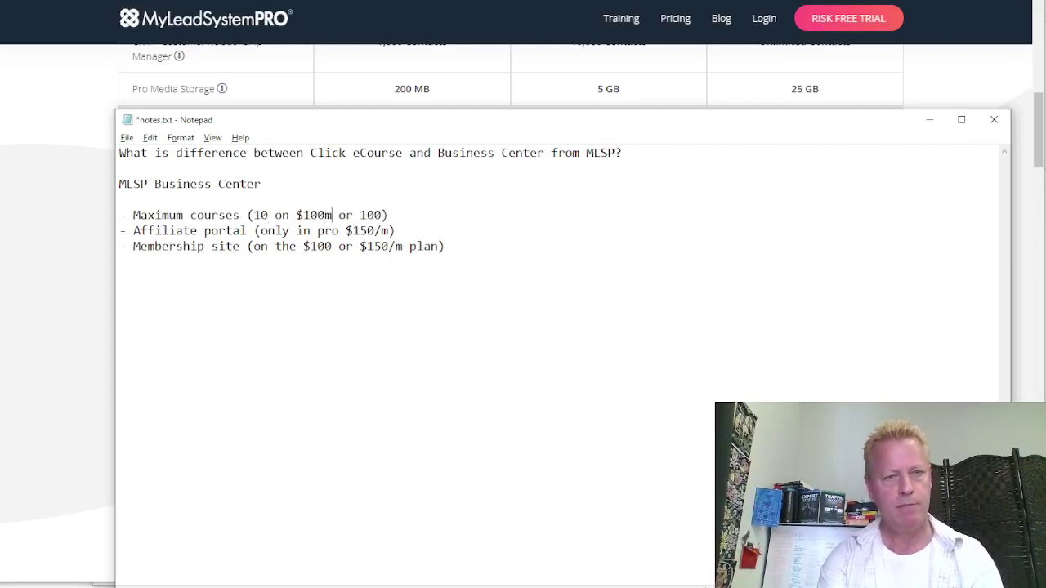
{"action": "key", "text": "BackSpace"}
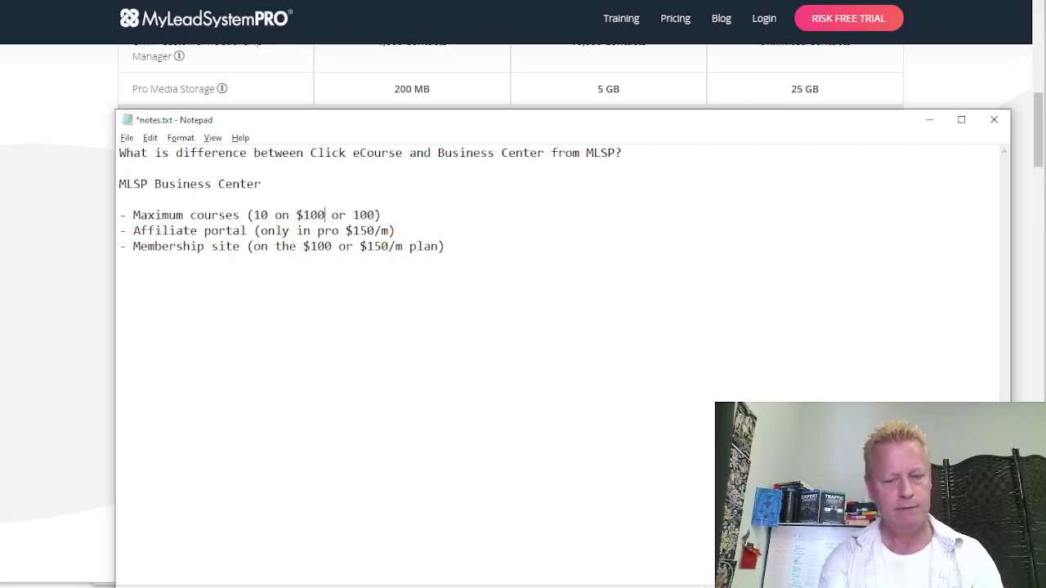
{"action": "type", "text": "/m"}
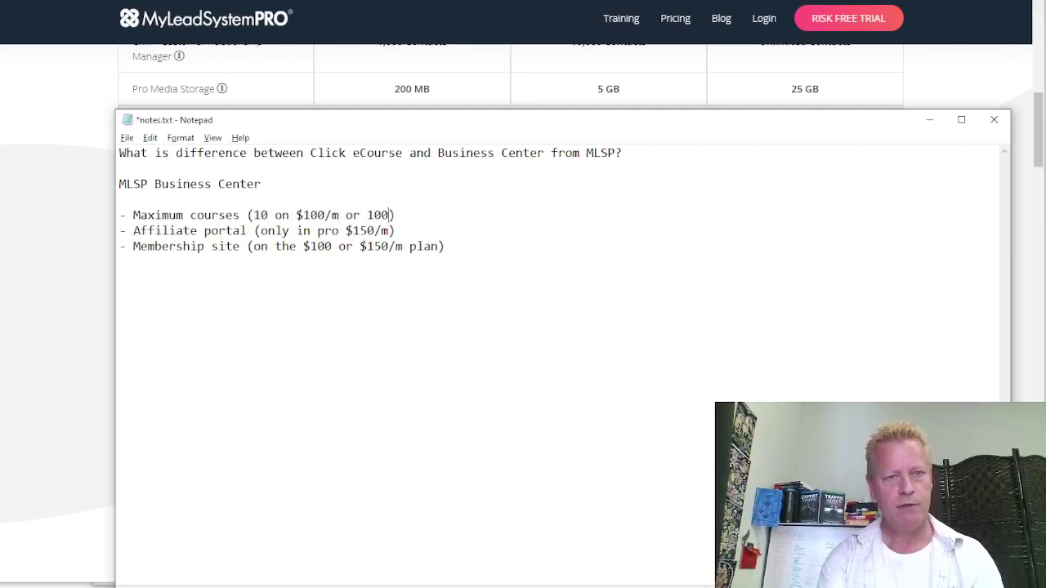
{"action": "type", "text": " or 100 on $150/"}
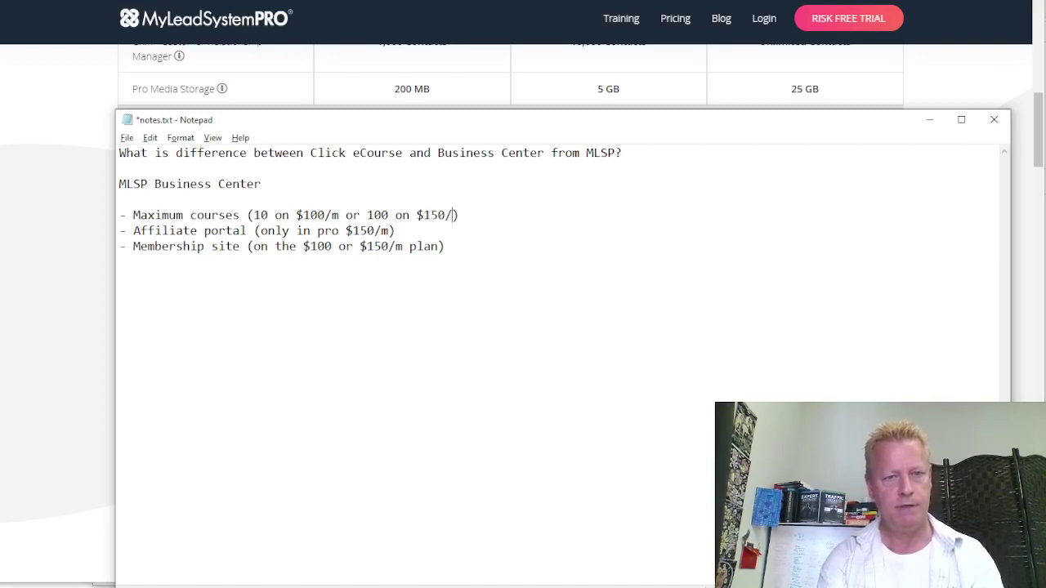
{"action": "type", "text": "m"}
{"action": "left_click", "coordinate": [229, 272]}
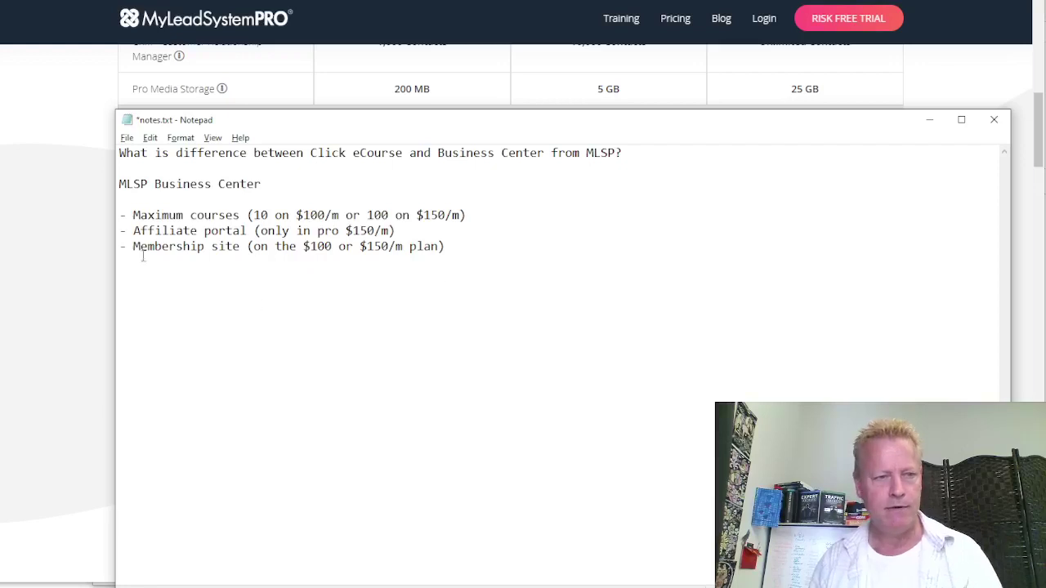
{"action": "left_click", "coordinate": [69, 268]}
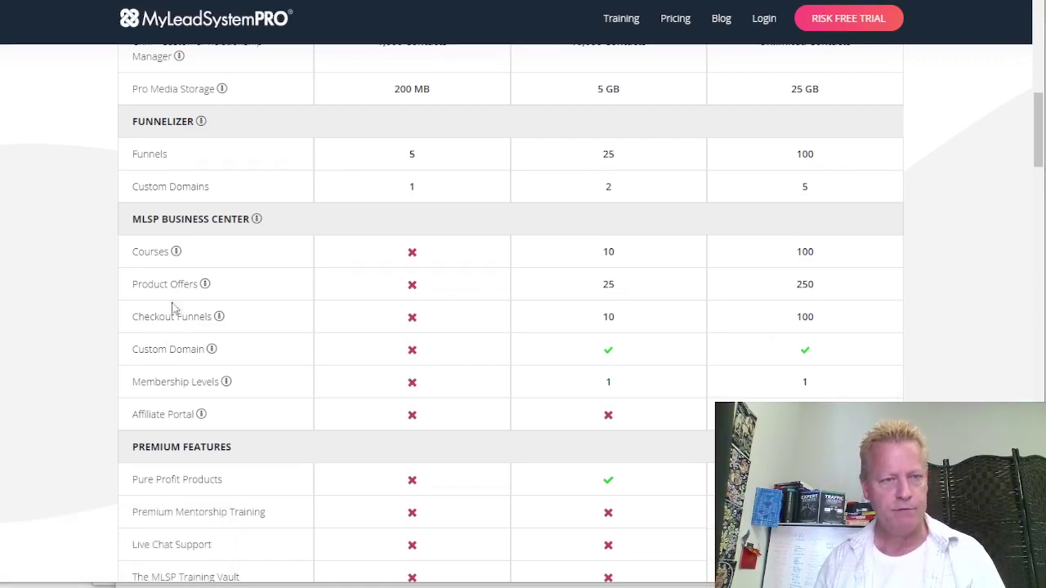
{"action": "key", "text": "alt+Tab"}
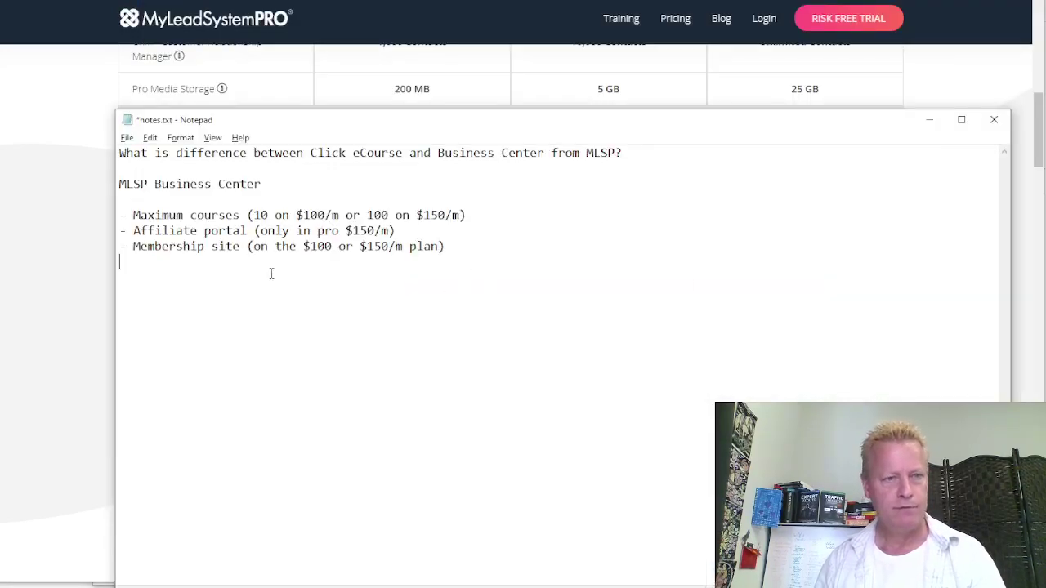
Add the bullet 'Product offers (25 at $100/m or 250 at $250/m)' to the notes
{"action": "type", "text": "- Product "}
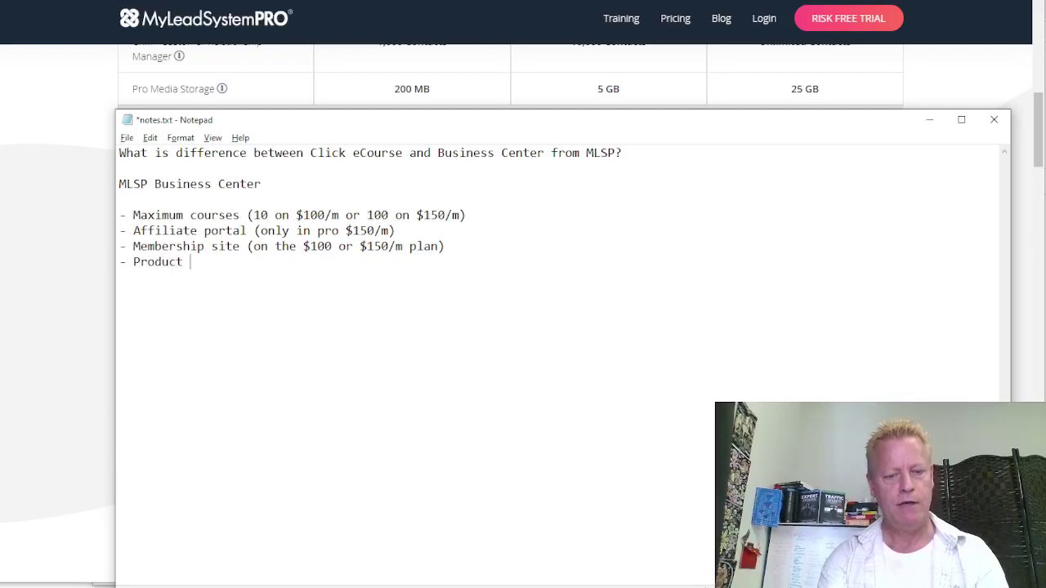
{"action": "type", "text": "offers ("}
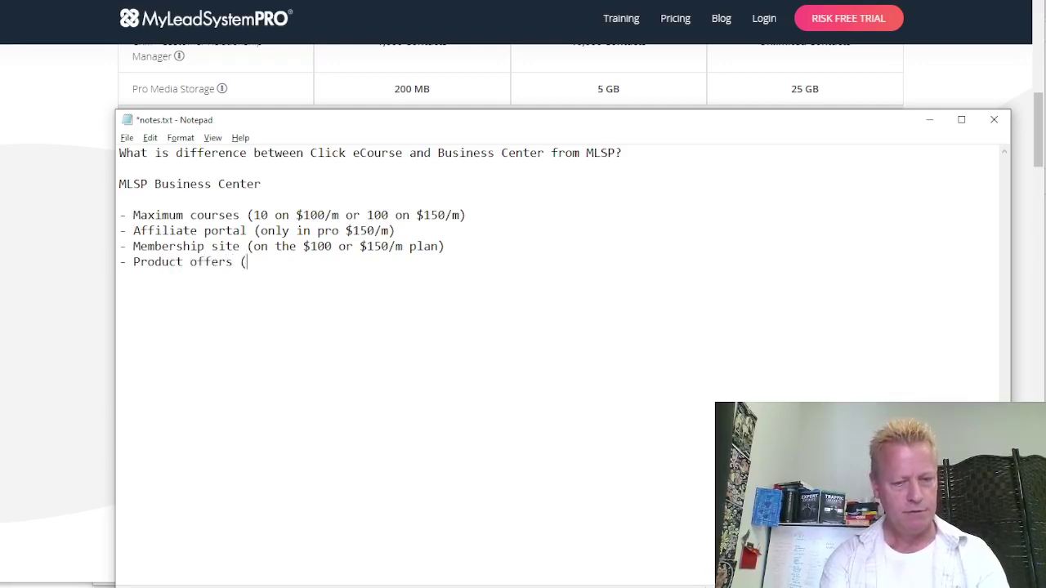
{"action": "type", "text": "25 at $100/,m"}
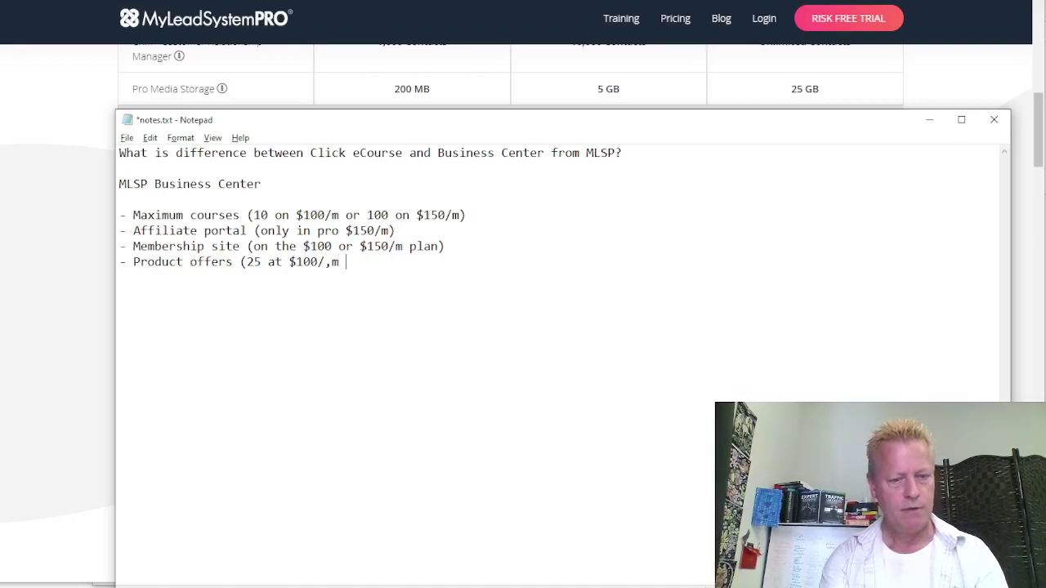
{"action": "type", "text": " 250"}
{"action": "key", "text": "BackSpace"}
{"action": "key", "text": "BackSpace"}
{"action": "key", "text": "BackSpace"}
{"action": "key", "text": "BackSpace"}
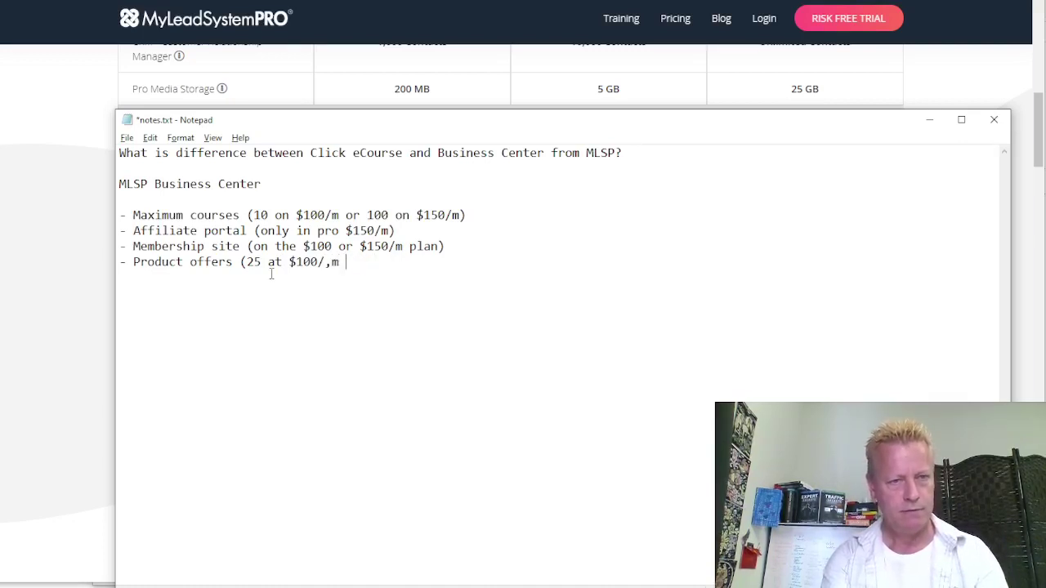
{"action": "type", "text": "or "}
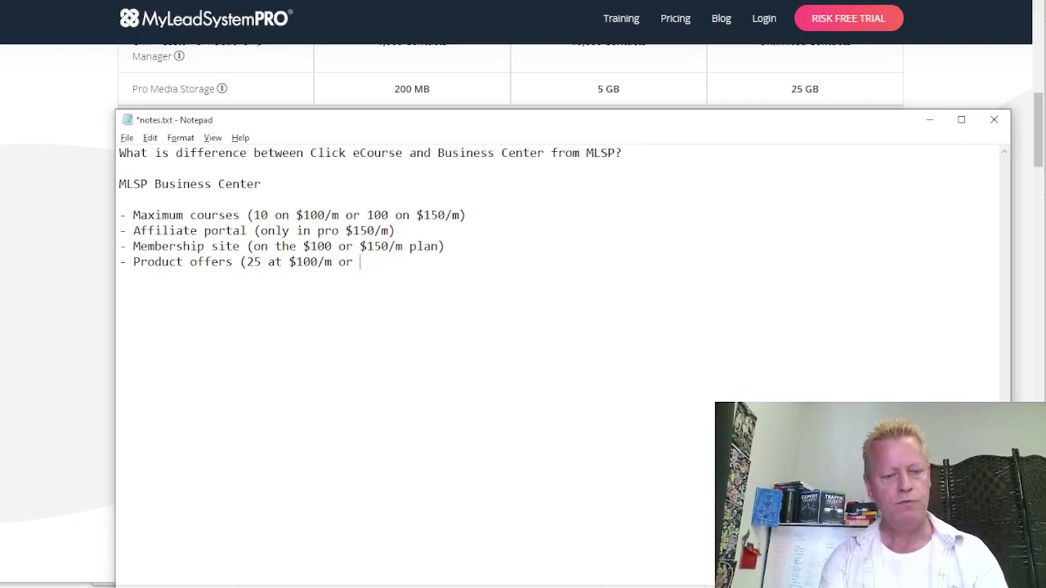
{"action": "type", "text": "250 at"}
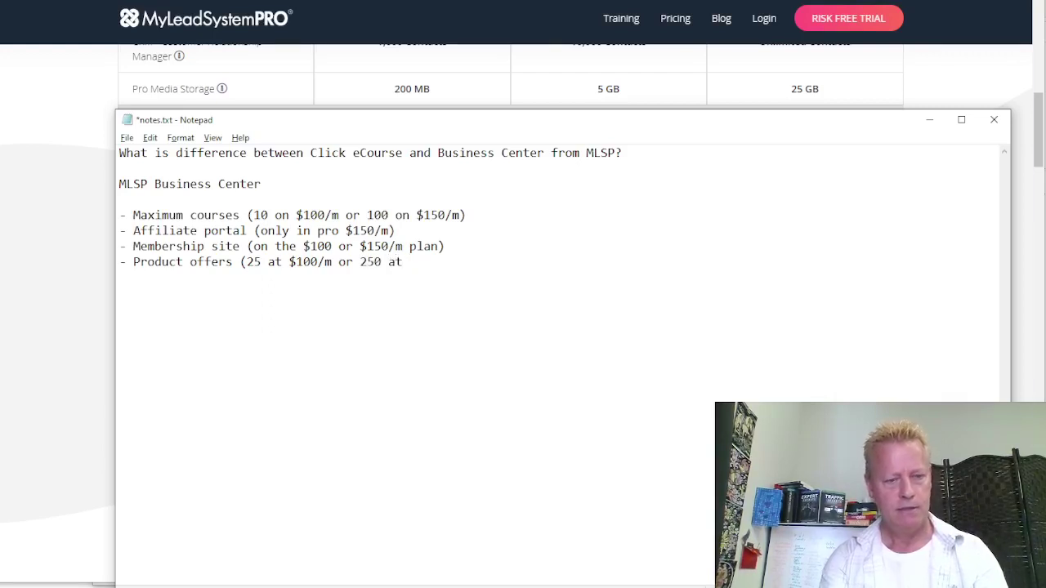
{"action": "type", "text": " $250/m"}
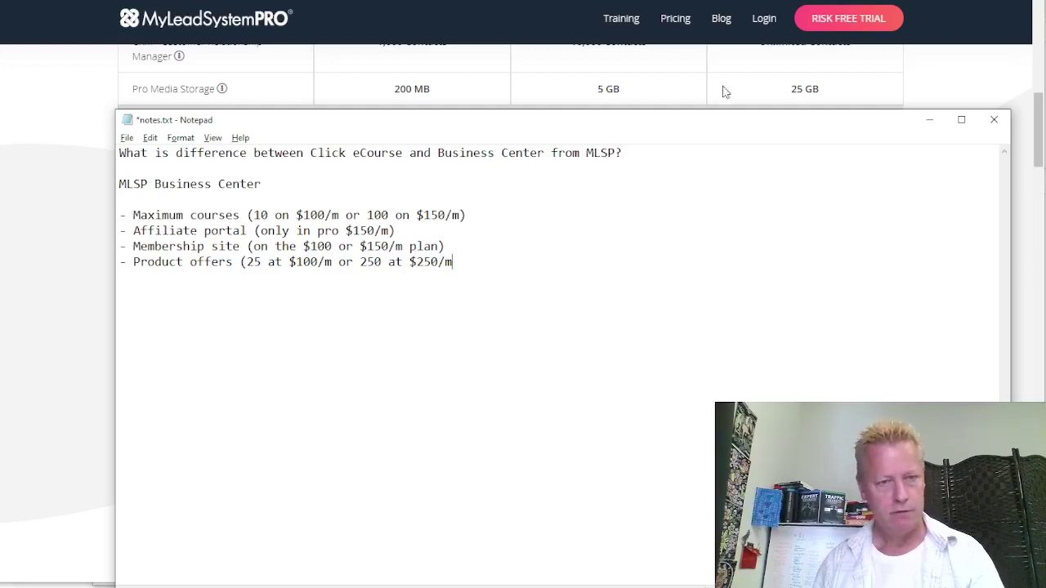
{"action": "type", "text": ")"}
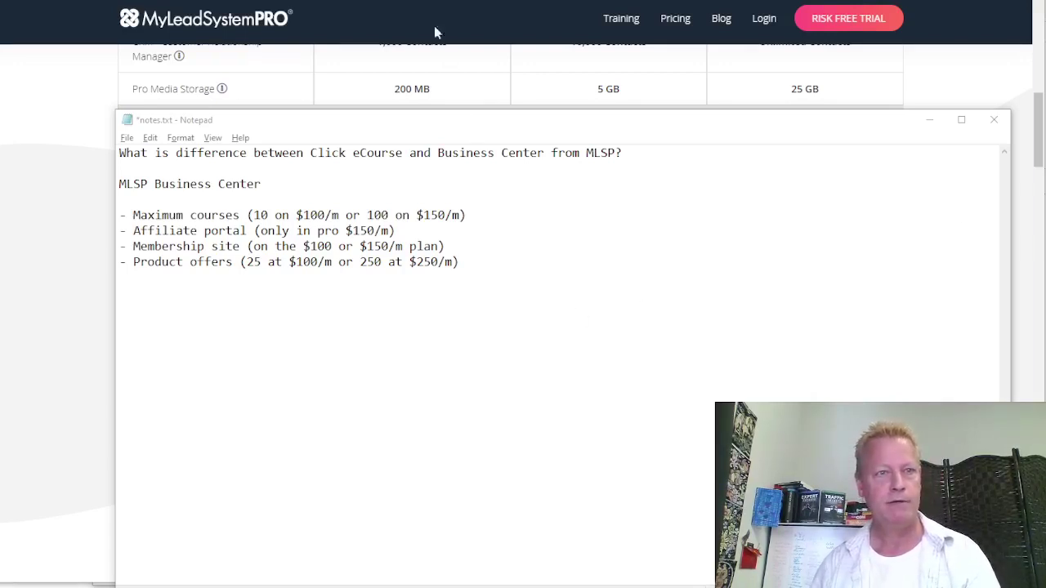
{"action": "key", "text": "alt+Tab"}
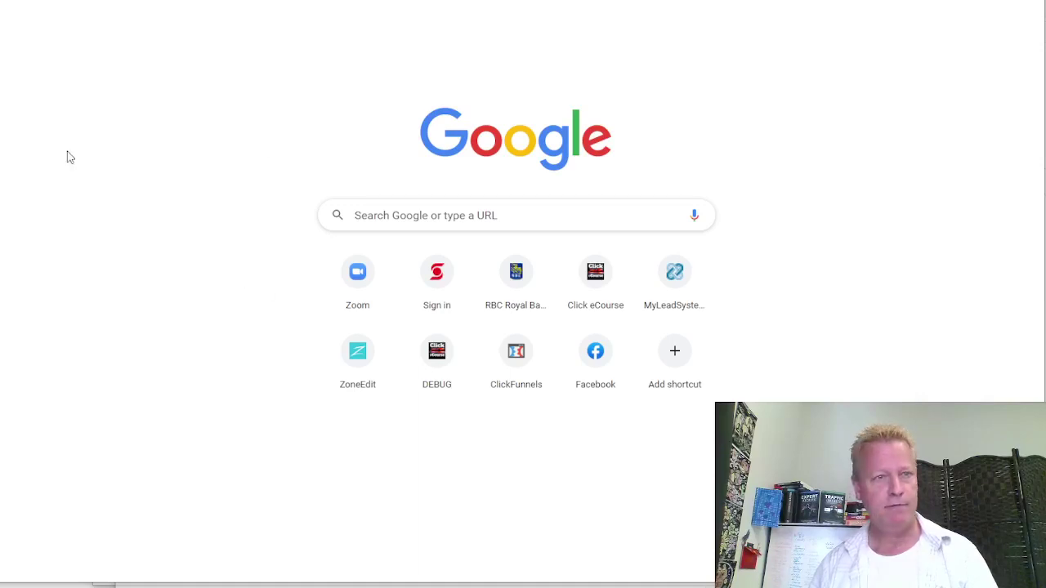
Abandon the facebook.com visit in Chrome and start a blank line below the notes list
{"action": "left_click", "coordinate": [541, 2]}
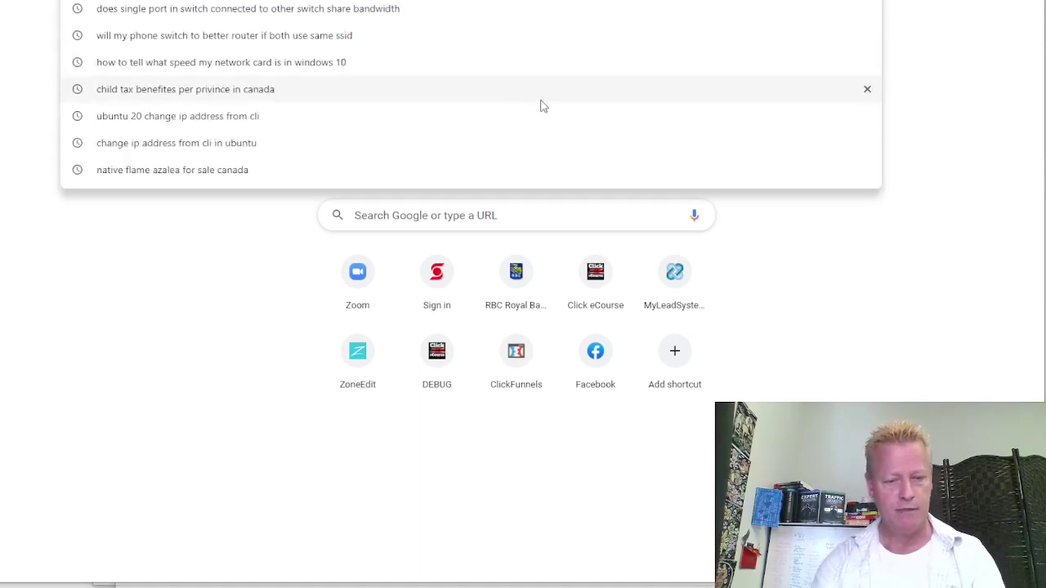
{"action": "type", "text": "facebook.com"}
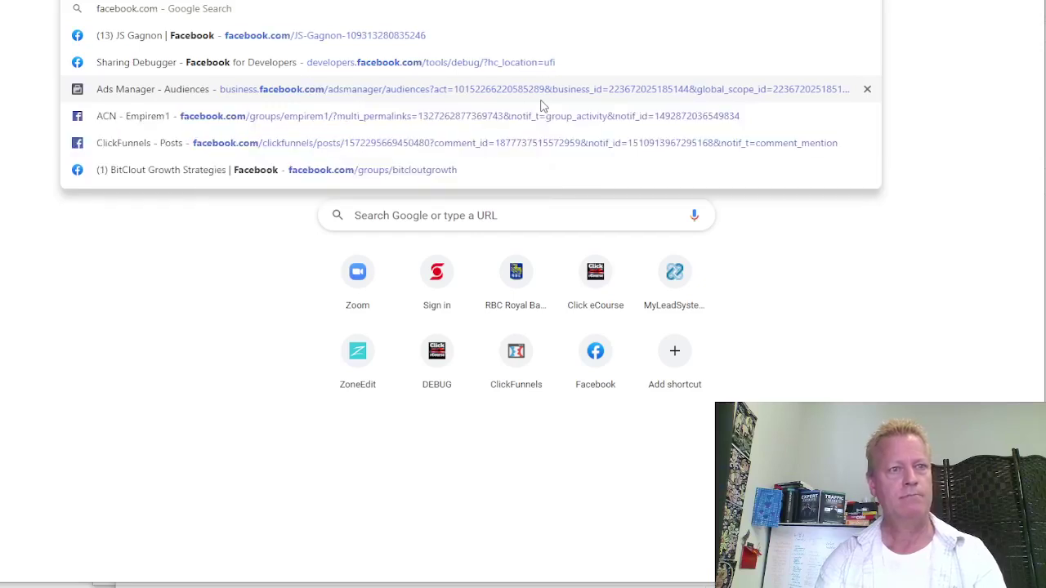
{"action": "key", "text": "Return"}
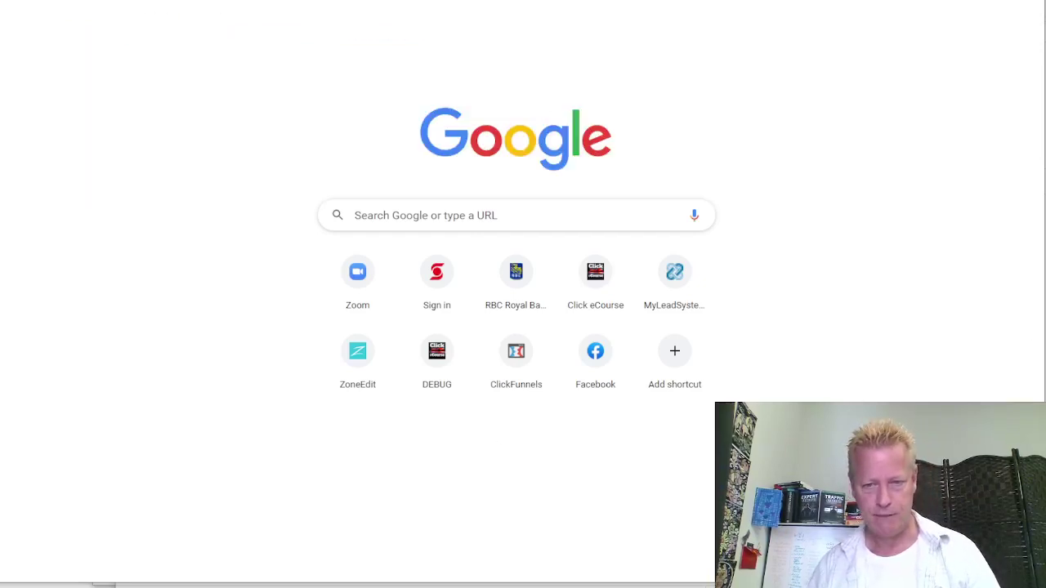
{"action": "key", "text": "alt+Tab"}
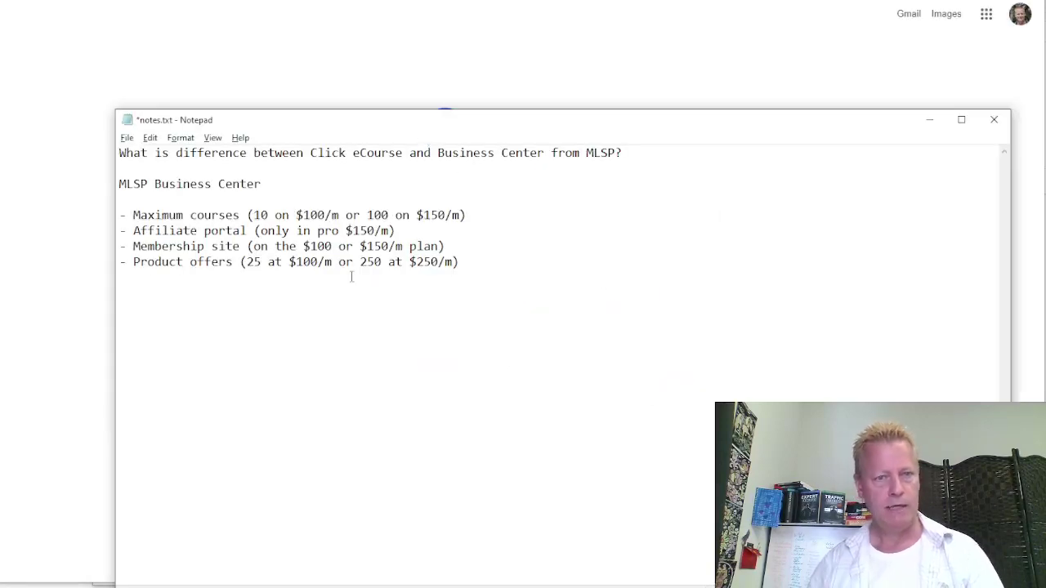
{"action": "key", "text": "Return"}
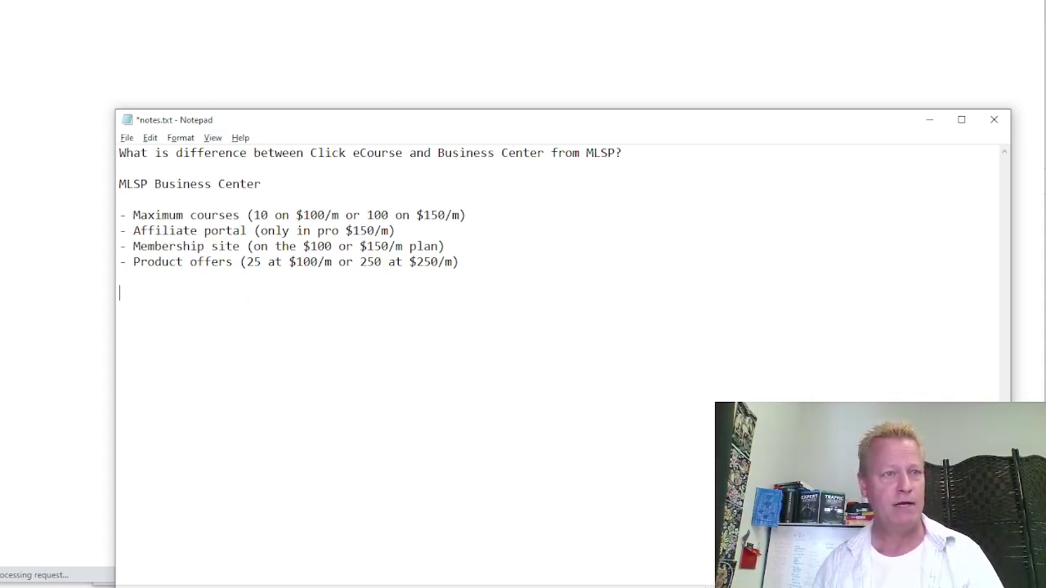
Log in to MyLeadSystemPRO from its Login page with the account e-mail and password
{"action": "left_click", "coordinate": [151, 22]}
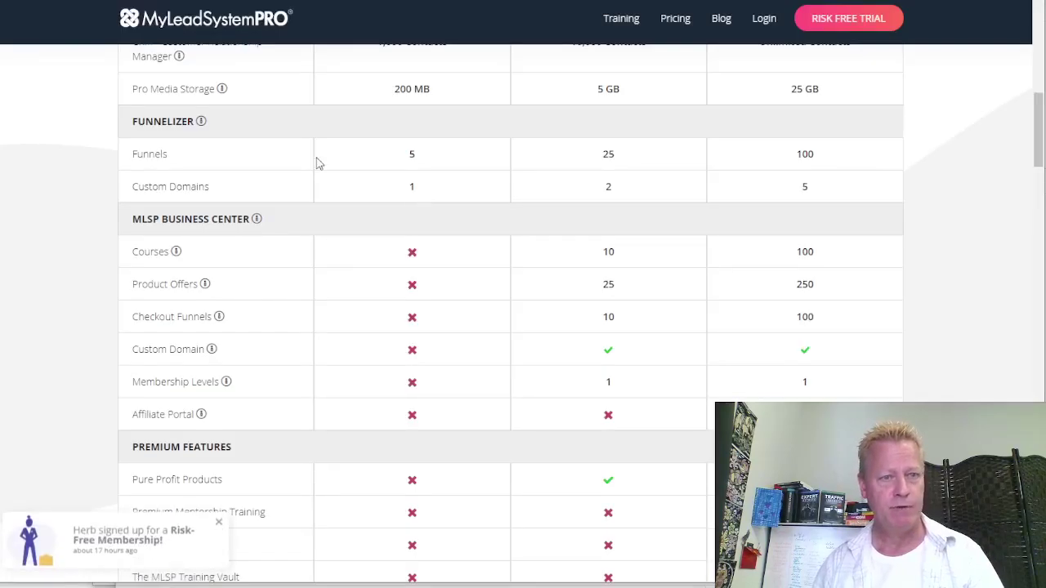
{"action": "left_click", "coordinate": [764, 18]}
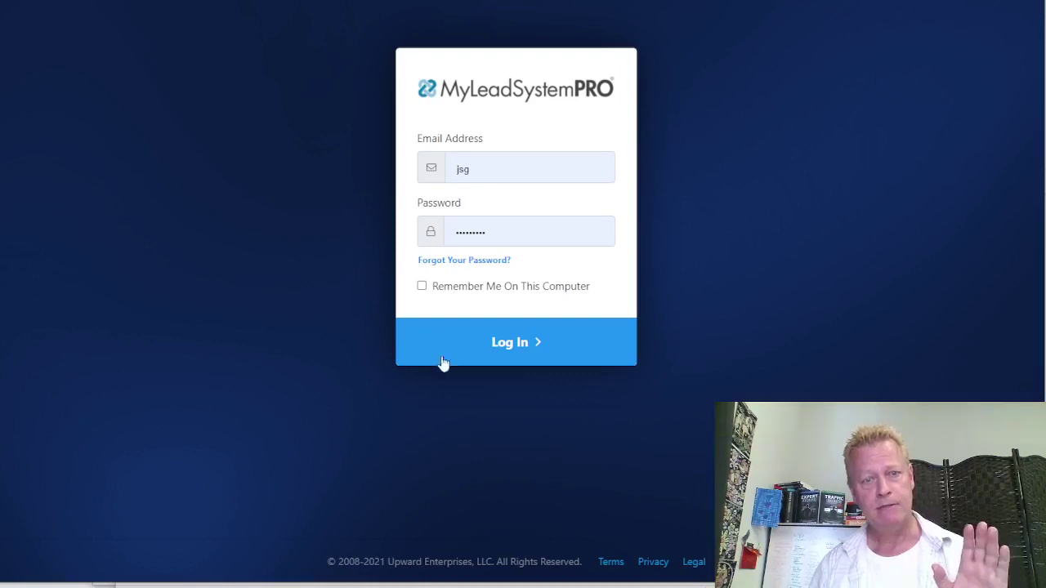
{"action": "left_click", "coordinate": [495, 361]}
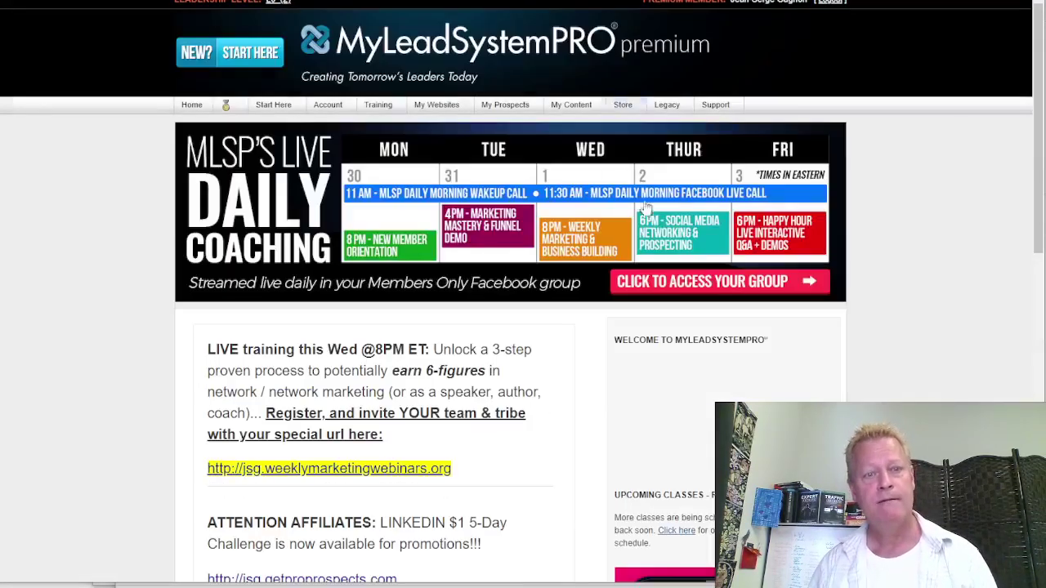
Open the Training Vault's Webinar Training list and scroll through its dated videos
{"action": "left_click", "coordinate": [378, 105]}
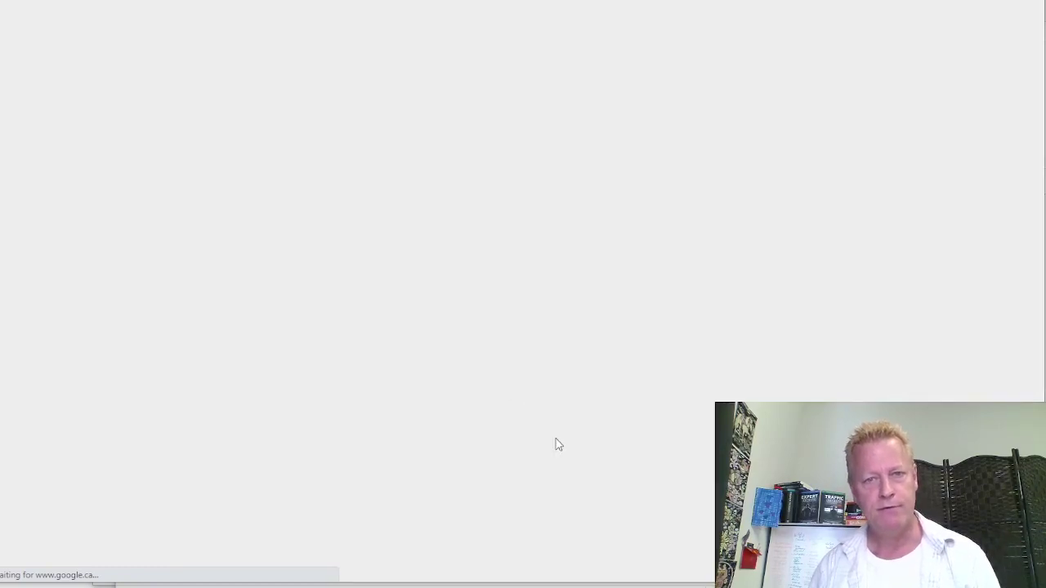
{"action": "scroll", "coordinate": [670, 388], "scroll_direction": "down", "scroll_amount": 3}
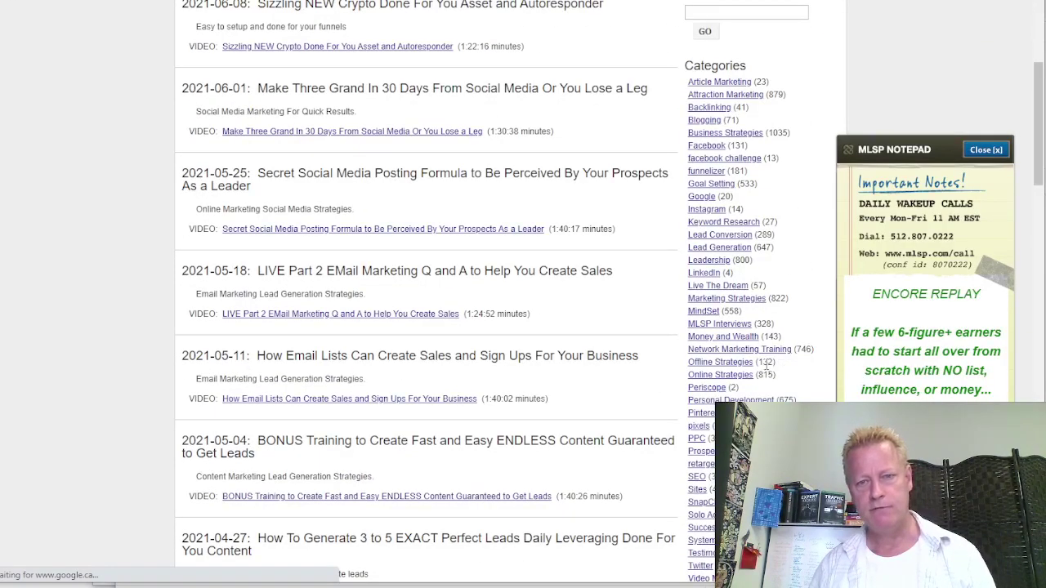
{"action": "scroll", "coordinate": [805, 351], "scroll_direction": "down", "scroll_amount": 2}
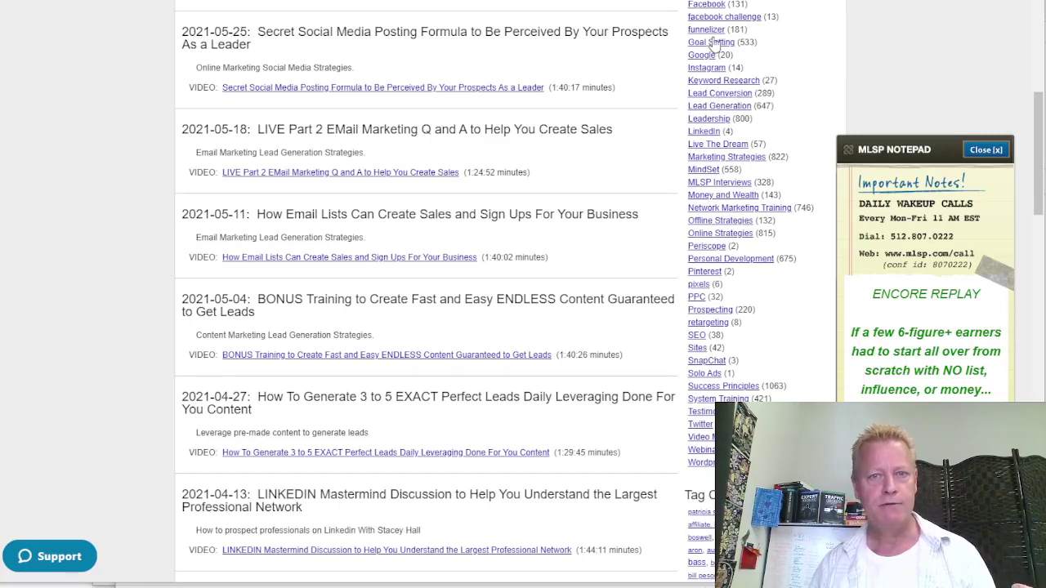
{"action": "scroll", "coordinate": [724, 15], "scroll_direction": "up", "scroll_amount": 3}
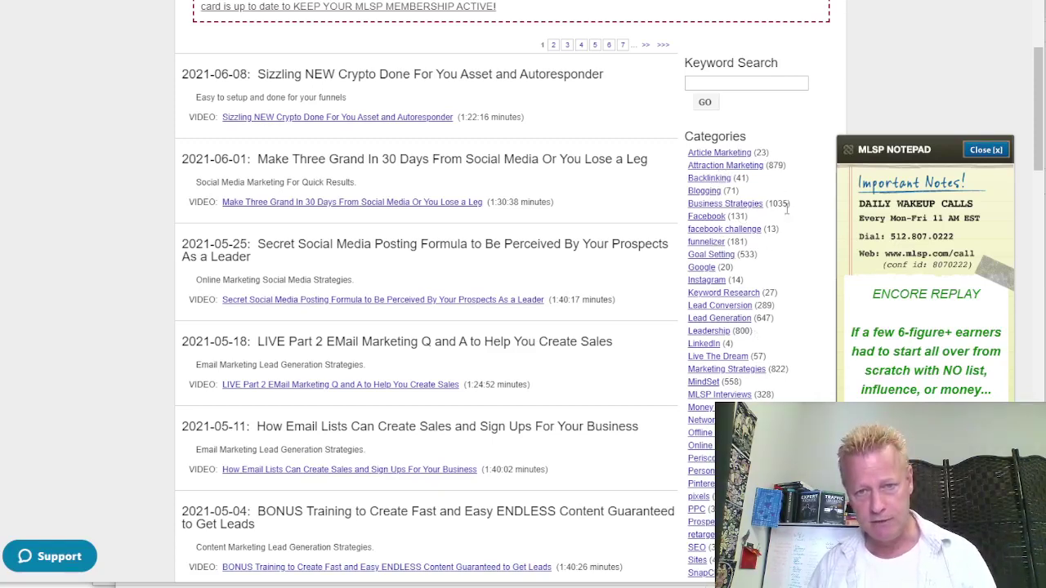
{"action": "scroll", "coordinate": [543, 313], "scroll_direction": "down", "scroll_amount": 3}
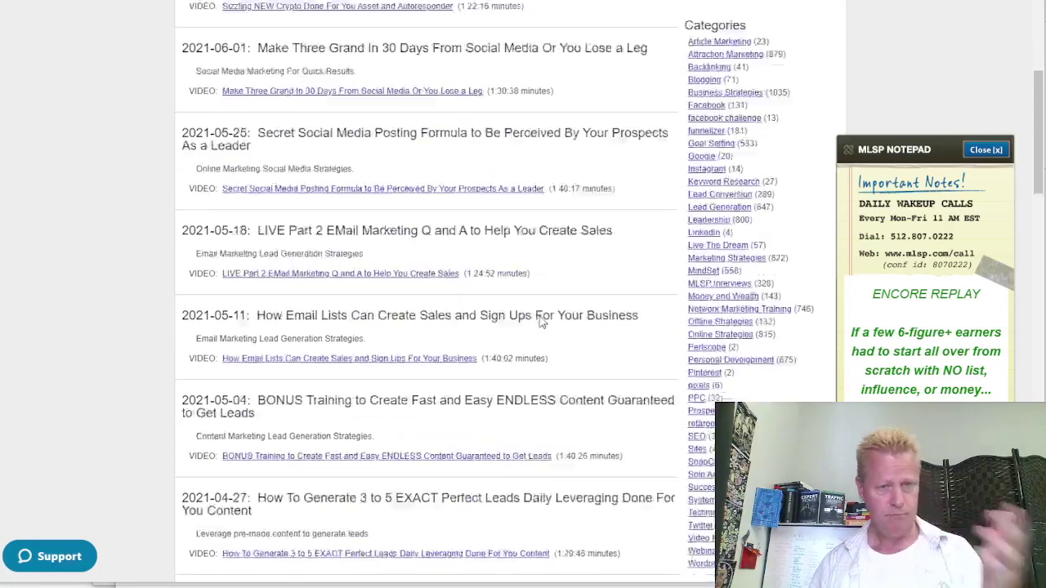
{"action": "scroll", "coordinate": [393, 418], "scroll_direction": "down", "scroll_amount": 3}
{"action": "scroll", "coordinate": [393, 419], "scroll_direction": "up", "scroll_amount": 8}
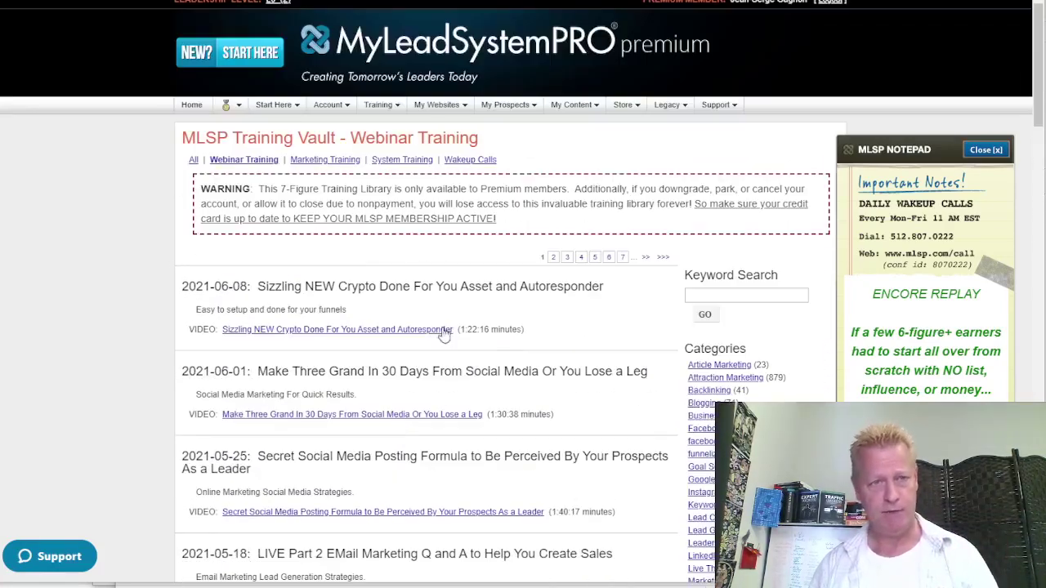
{"action": "mouse_move", "coordinate": [378, 104]}
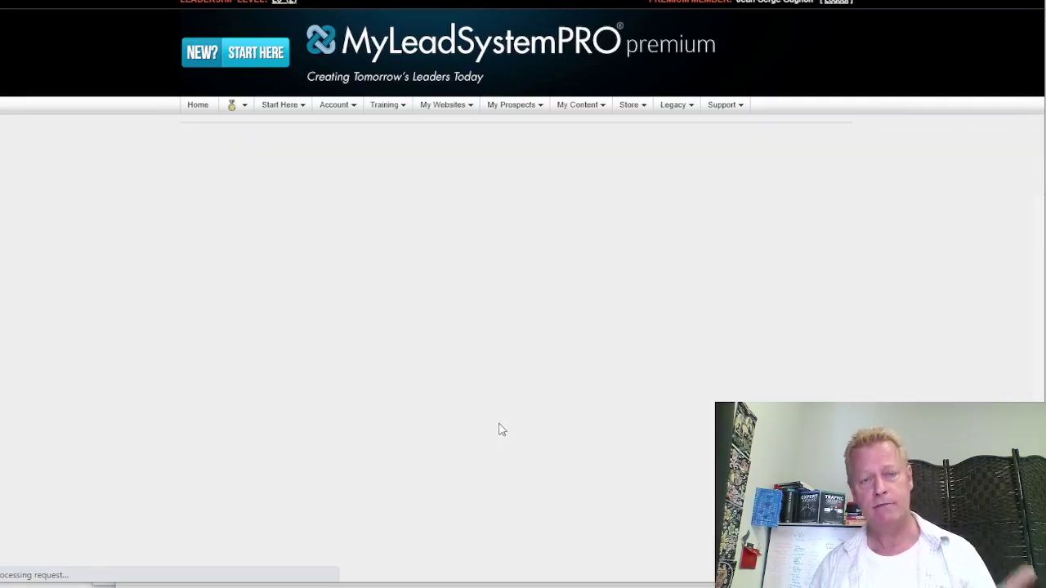
Browse the My Training Library course cards, then switch to the Click eCourse welcome page
{"action": "scroll", "coordinate": [523, 408], "scroll_direction": "down", "scroll_amount": 2}
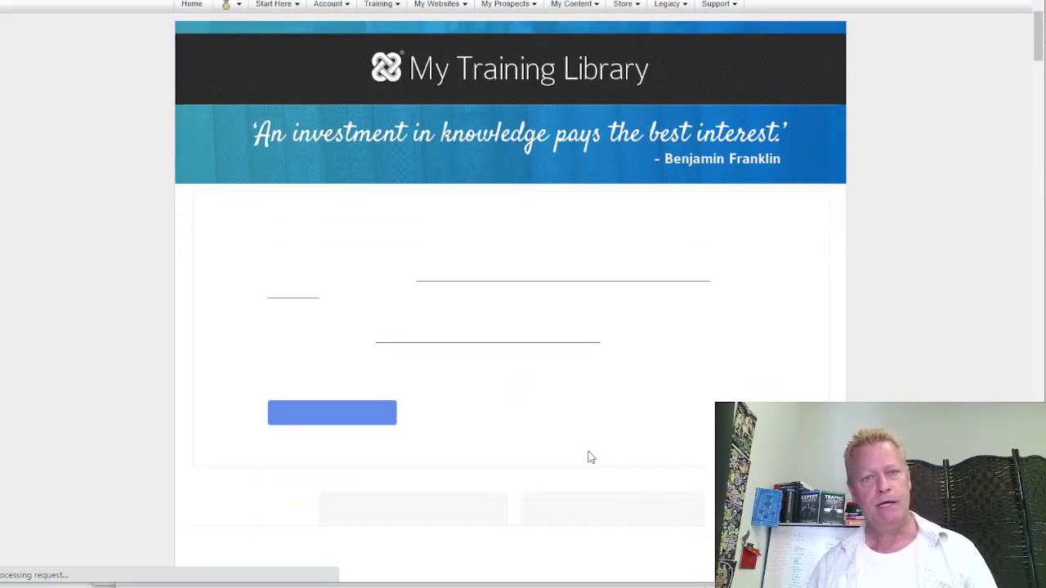
{"action": "scroll", "coordinate": [490, 453], "scroll_direction": "down", "scroll_amount": 10}
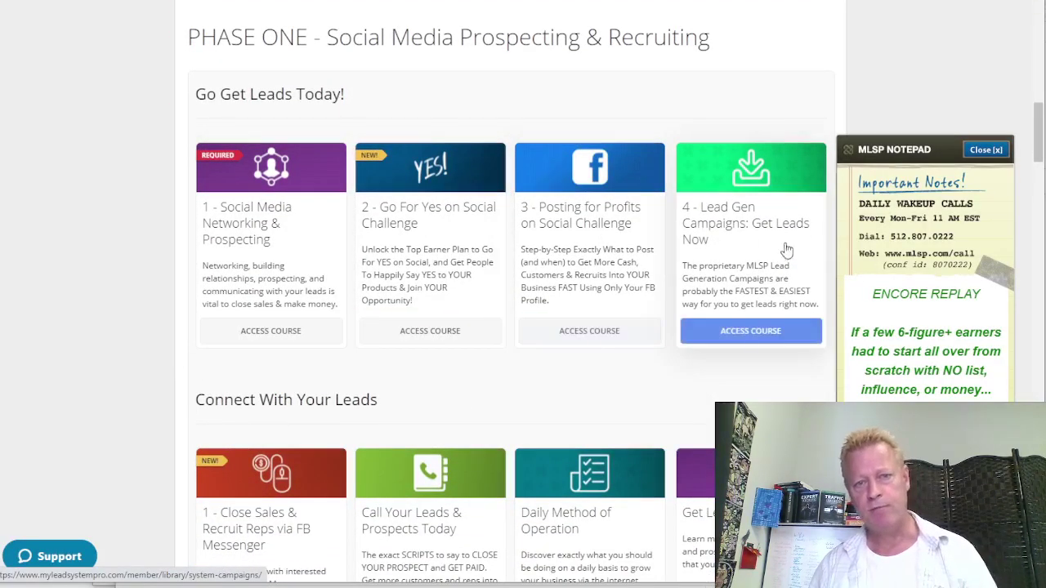
{"action": "scroll", "coordinate": [784, 248], "scroll_direction": "down", "scroll_amount": 3}
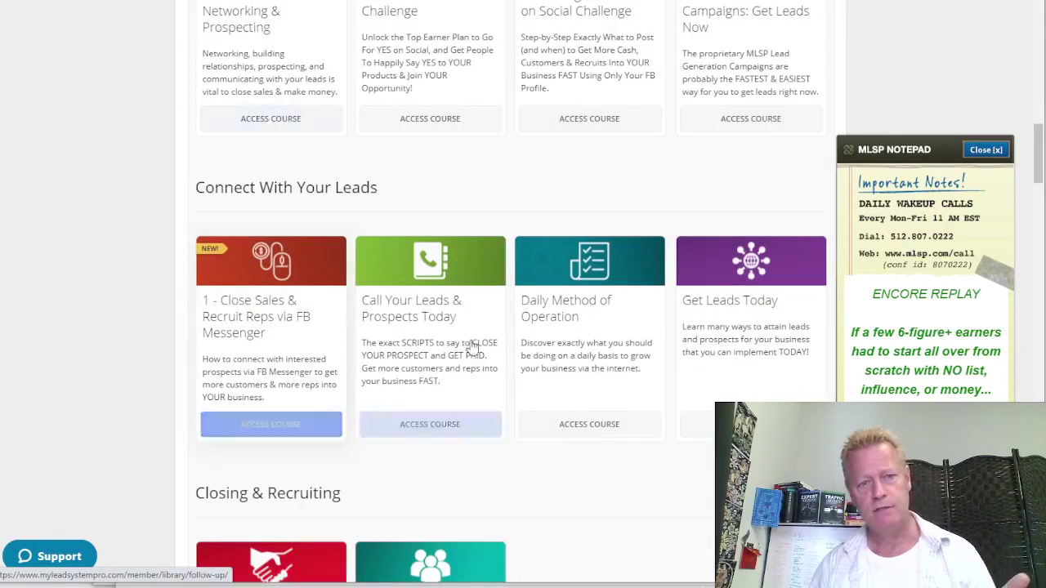
{"action": "scroll", "coordinate": [495, 401], "scroll_direction": "down", "scroll_amount": 2}
{"action": "scroll", "coordinate": [499, 405], "scroll_direction": "up", "scroll_amount": 1}
{"action": "scroll", "coordinate": [497, 404], "scroll_direction": "up", "scroll_amount": 15}
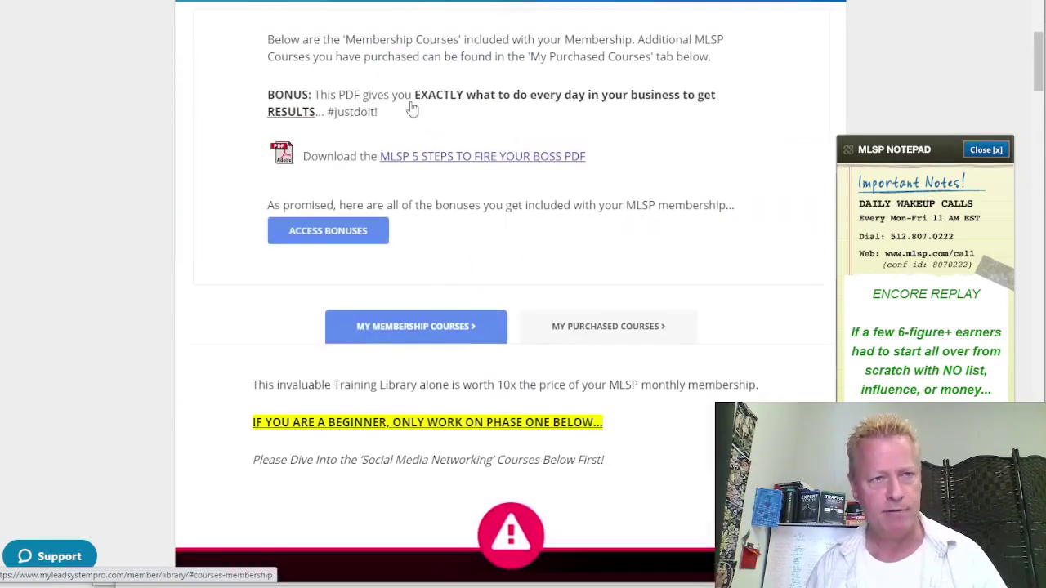
{"action": "left_click", "coordinate": [523, 156]}
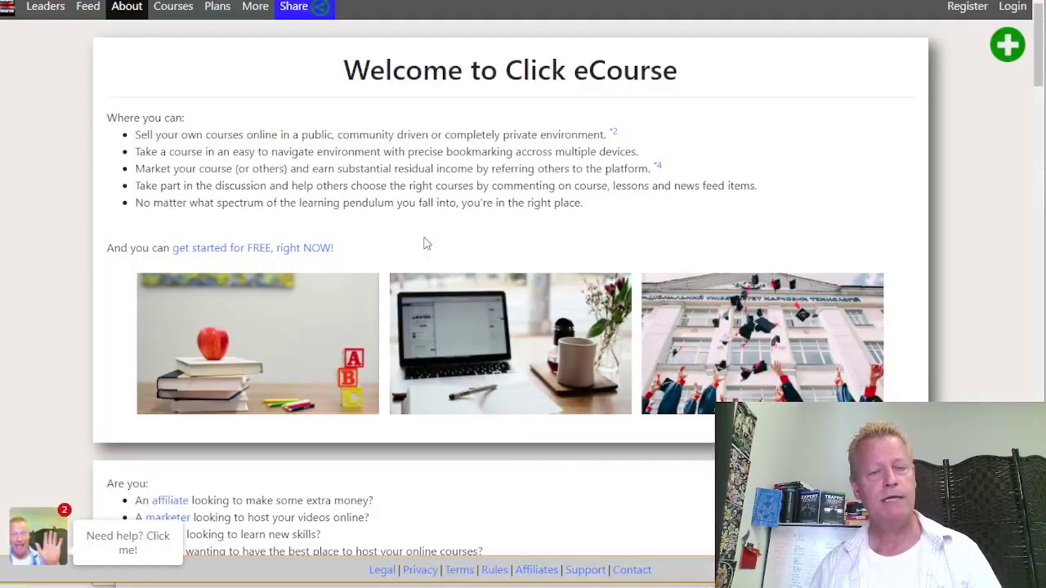
Scroll the Click eCourse About page through its affiliate, marketer and teacher sections
{"action": "scroll", "coordinate": [417, 221], "scroll_direction": "down", "scroll_amount": 5}
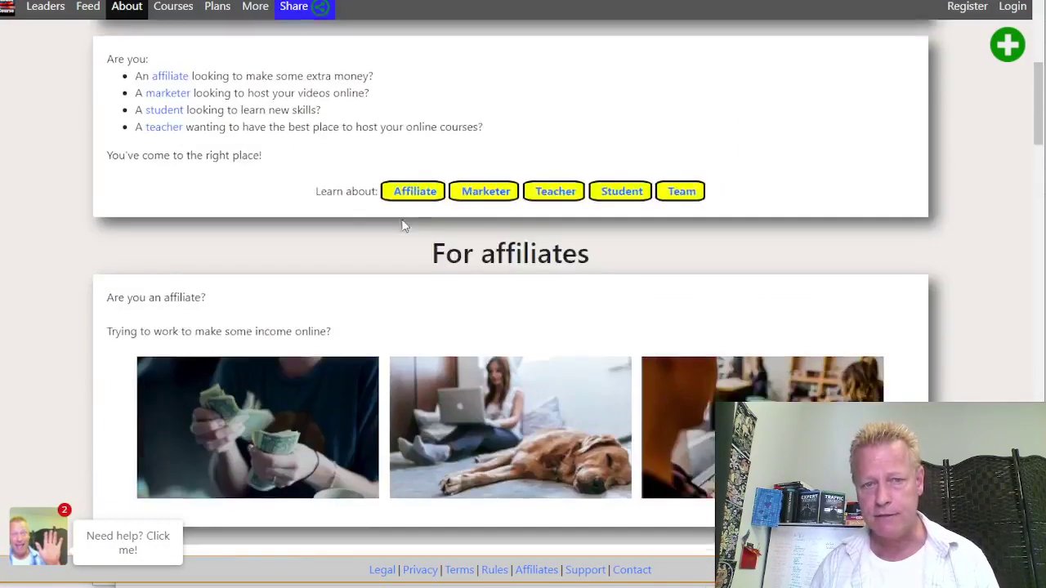
{"action": "scroll", "coordinate": [402, 226], "scroll_direction": "down", "scroll_amount": 15}
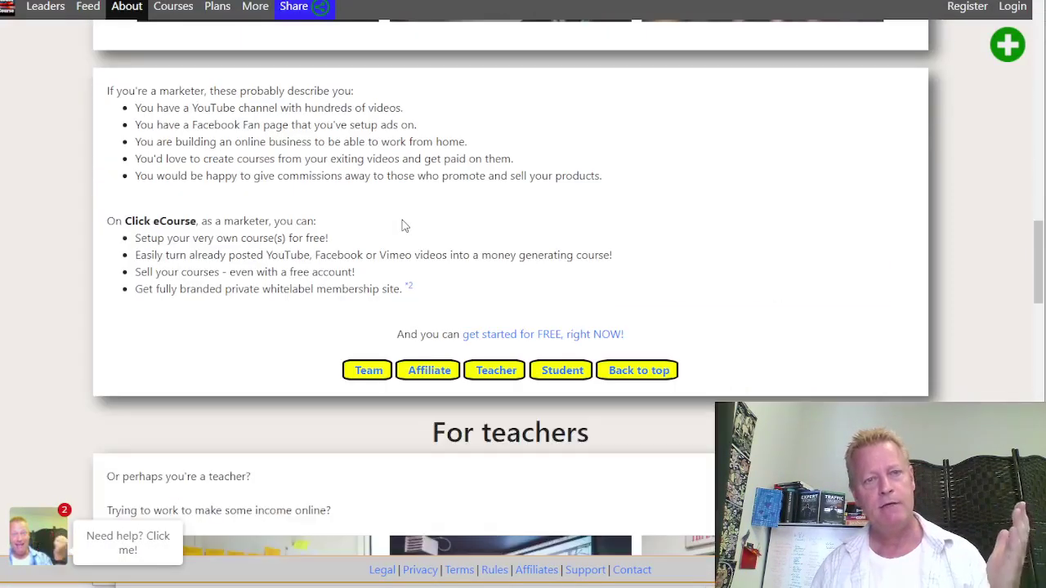
{"action": "scroll", "coordinate": [402, 225], "scroll_direction": "up", "scroll_amount": 5}
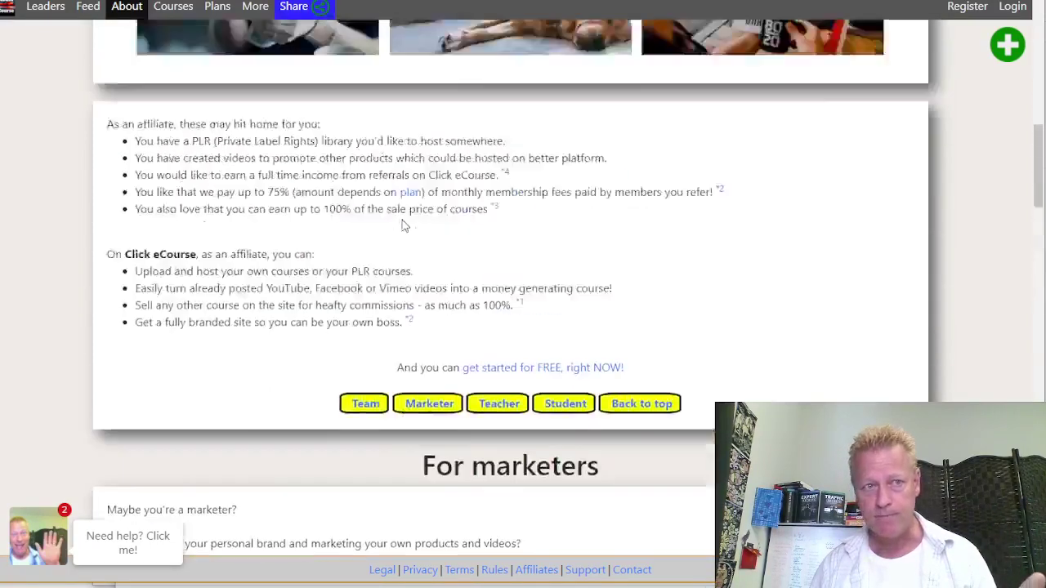
{"action": "scroll", "coordinate": [402, 226], "scroll_direction": "up", "scroll_amount": 3}
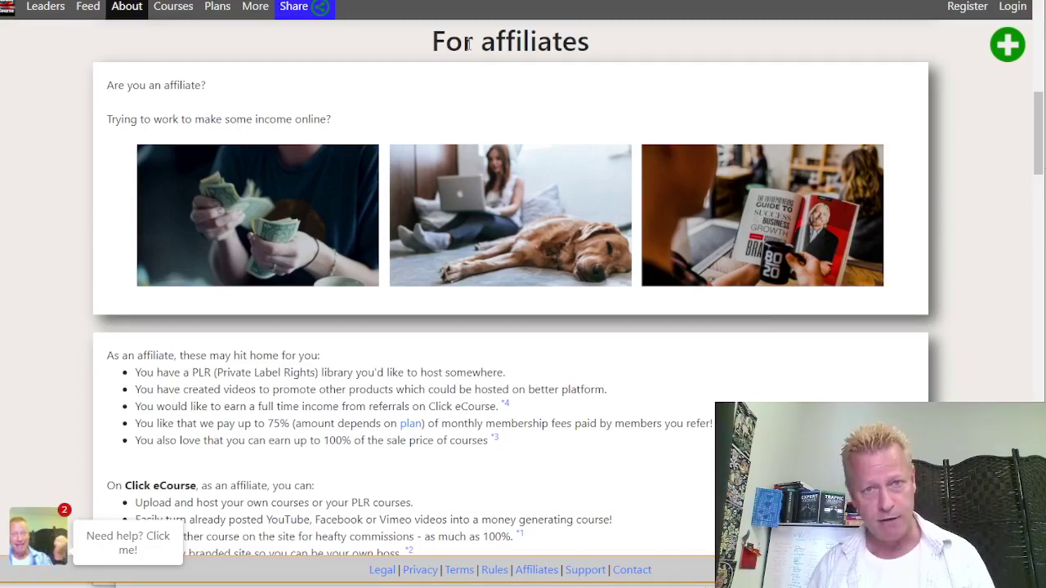
{"action": "scroll", "coordinate": [467, 45], "scroll_direction": "down", "scroll_amount": 14}
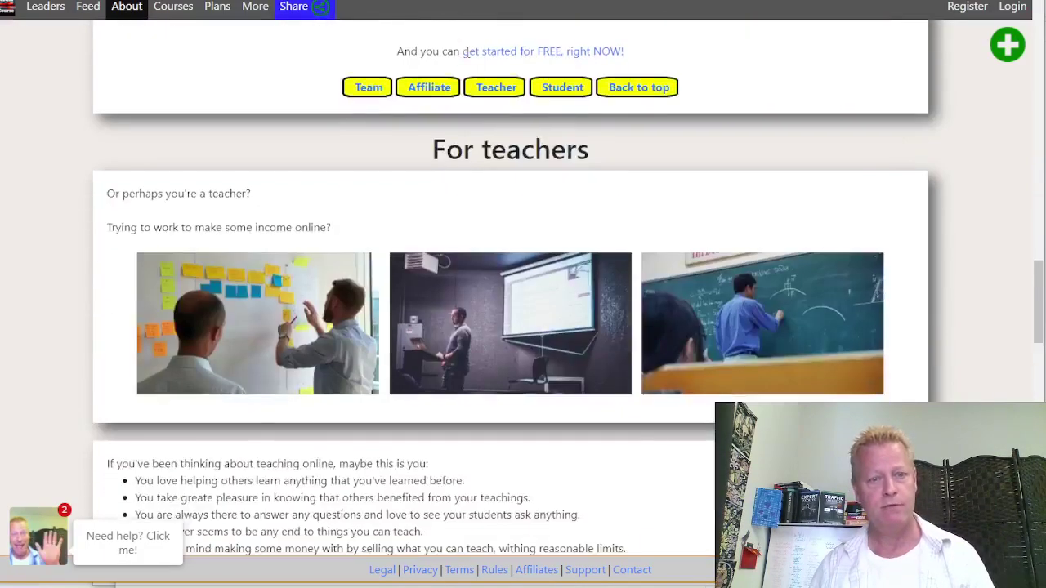
{"action": "scroll", "coordinate": [468, 52], "scroll_direction": "up", "scroll_amount": 10}
{"action": "scroll", "coordinate": [467, 53], "scroll_direction": "up", "scroll_amount": 5}
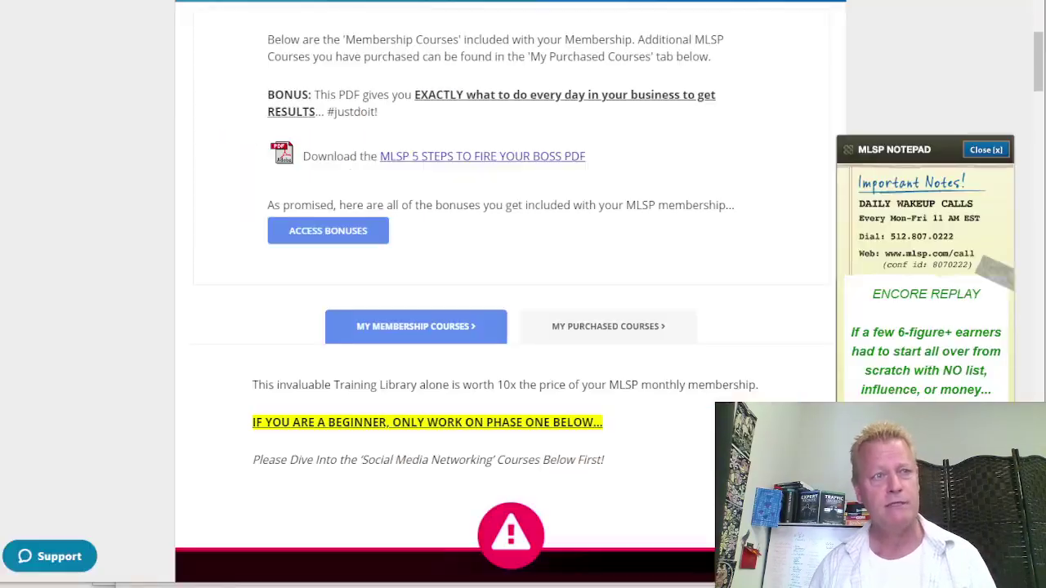
Go to My Websites > My Business Center and launch Log In To Business Center
{"action": "scroll", "coordinate": [493, 278], "scroll_direction": "down", "scroll_amount": 10}
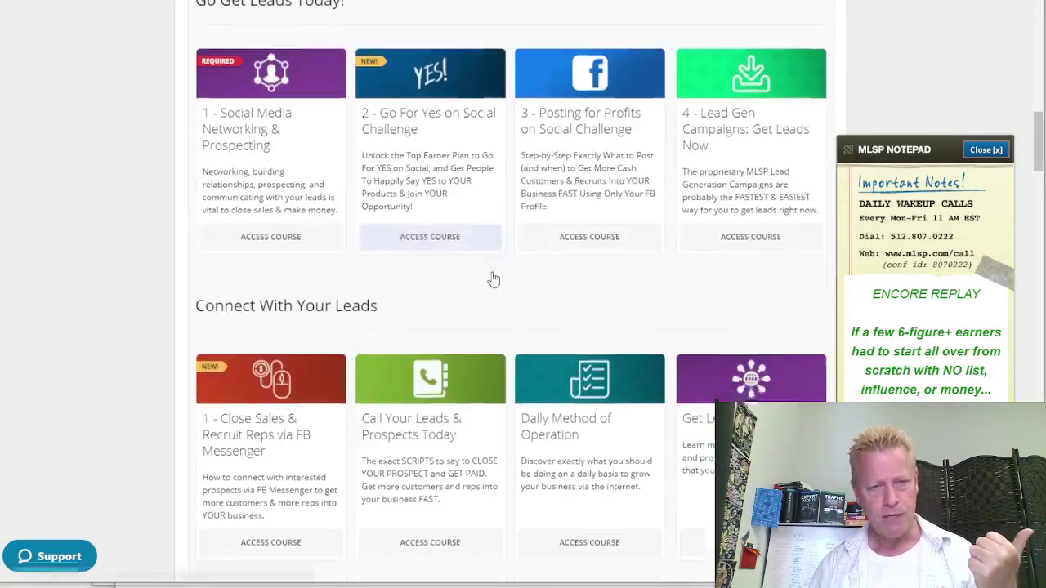
{"action": "scroll", "coordinate": [491, 280], "scroll_direction": "up", "scroll_amount": 15}
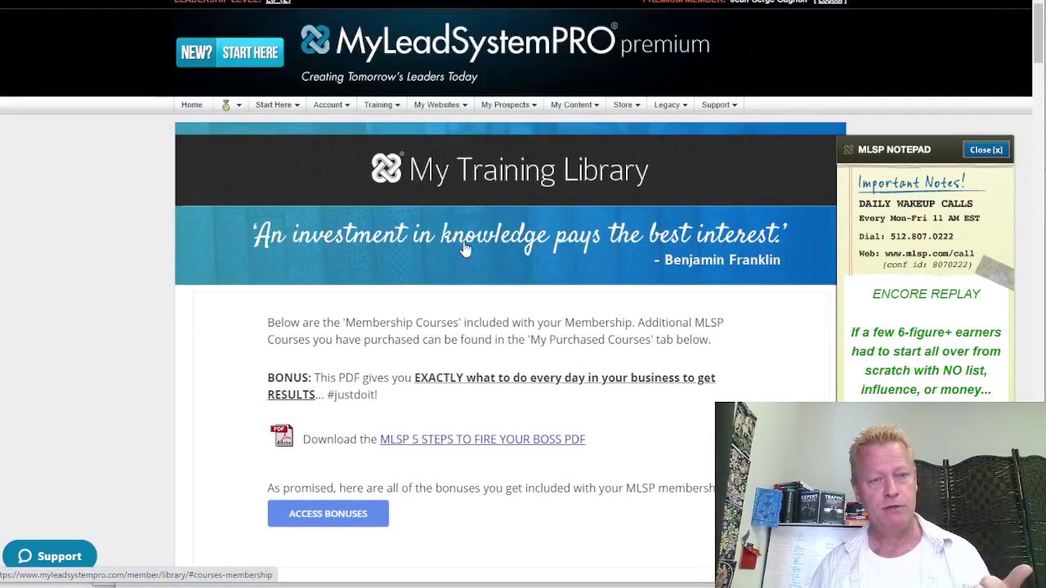
{"action": "mouse_move", "coordinate": [441, 106]}
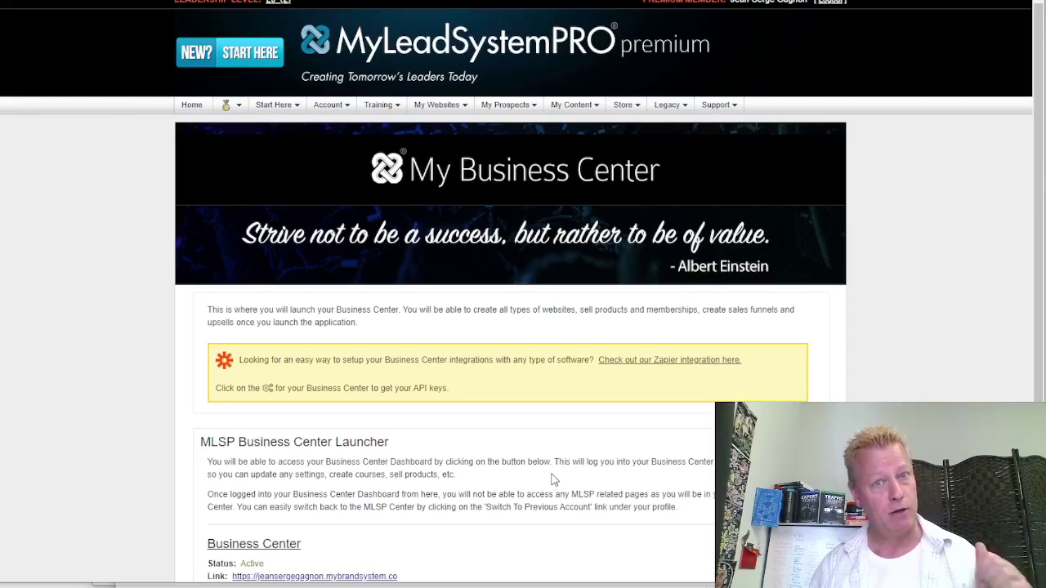
{"action": "scroll", "coordinate": [552, 480], "scroll_direction": "down", "scroll_amount": 3}
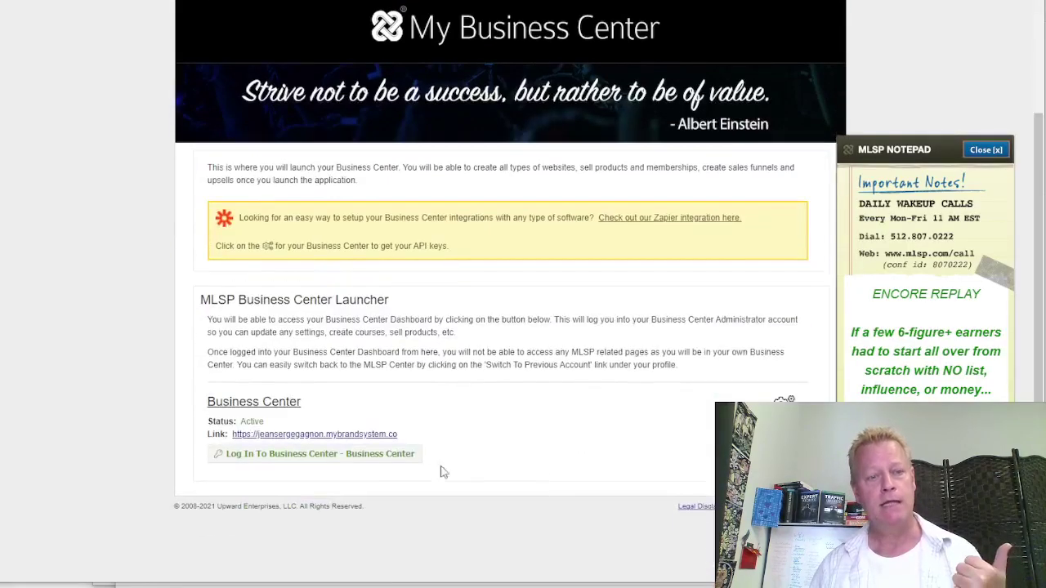
{"action": "left_click", "coordinate": [356, 463]}
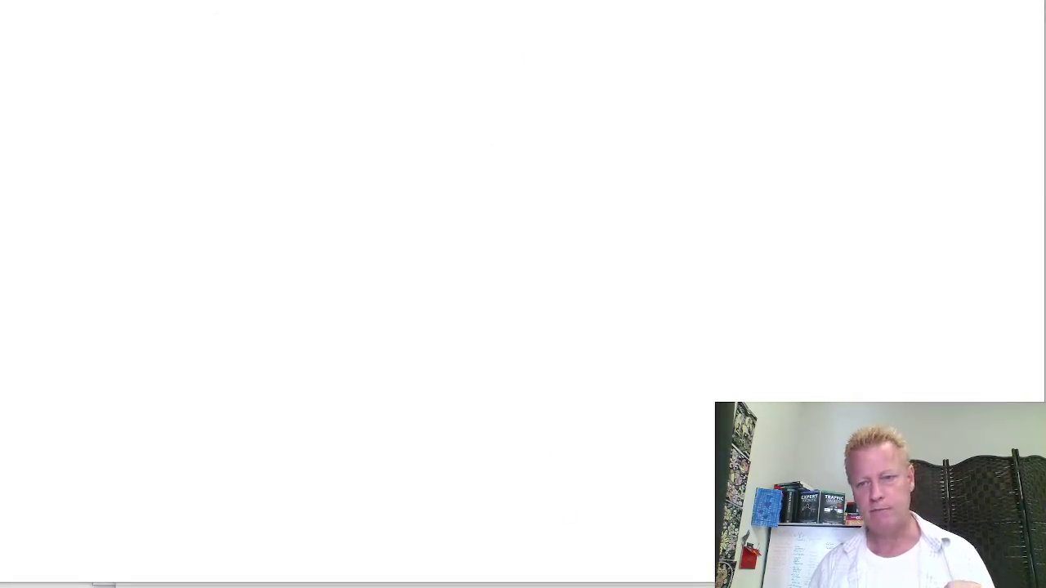
Review Chrome's resource usage in Task Manager, then close it to return to the browser
{"action": "key", "text": "alt+Tab"}
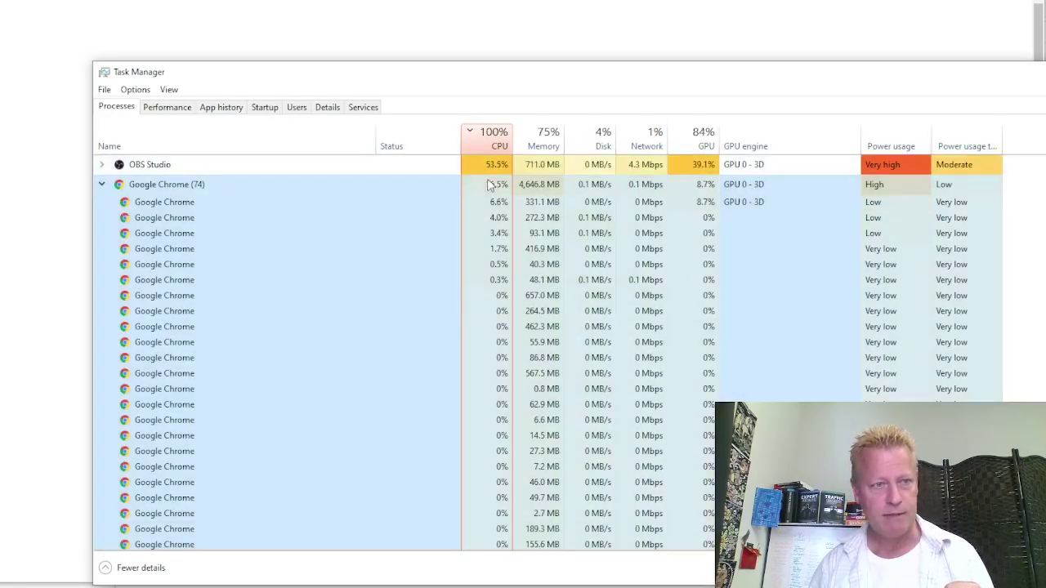
{"action": "scroll", "coordinate": [497, 344], "scroll_direction": "down", "scroll_amount": 3}
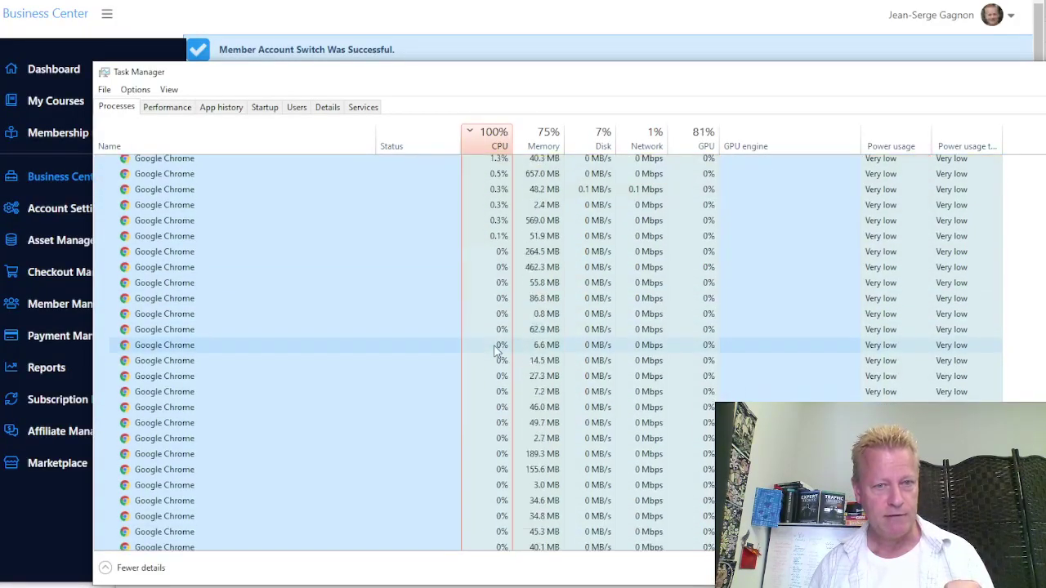
{"action": "scroll", "coordinate": [494, 345], "scroll_direction": "up", "scroll_amount": 5}
{"action": "key", "text": "alt+Tab"}
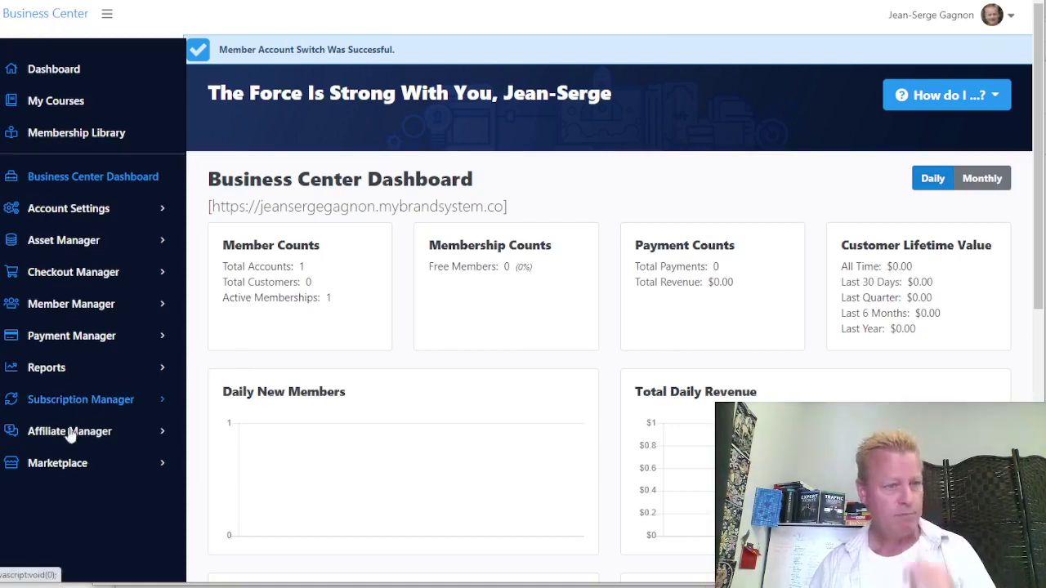
Expand Asset Manager in the Business Center sidebar to reach the Course Manager
{"action": "left_click", "coordinate": [78, 240]}
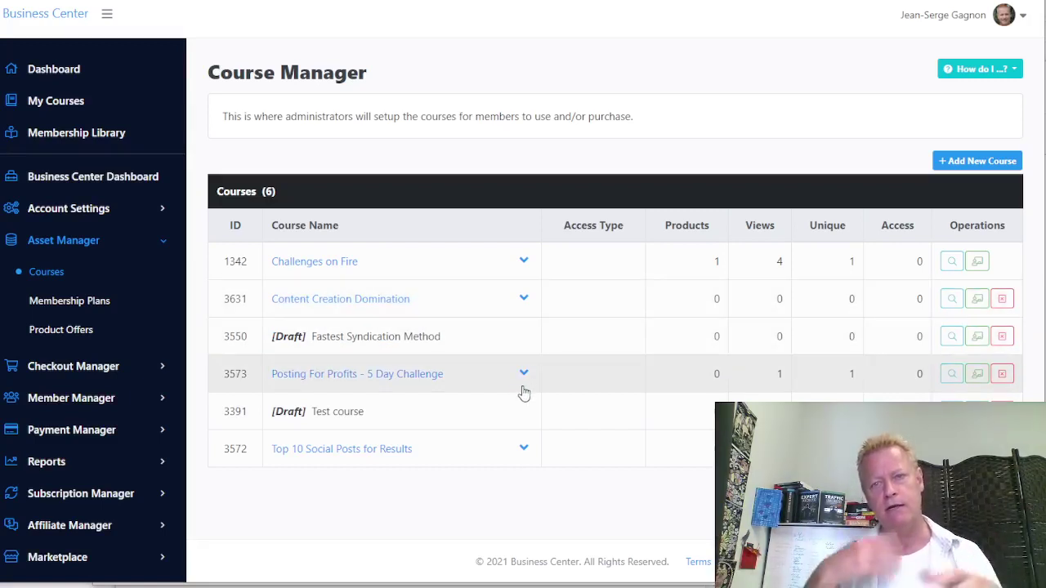
Start a new course and enter the course name 'Test course from CIS361'
{"action": "left_click", "coordinate": [964, 161]}
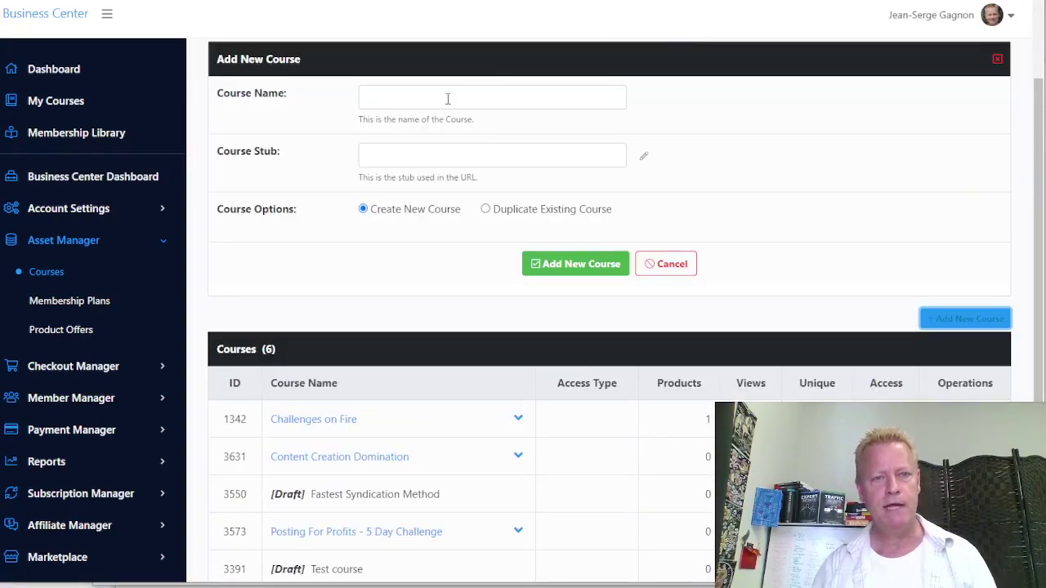
{"action": "left_click", "coordinate": [445, 98]}
{"action": "type", "text": "Test cour"}
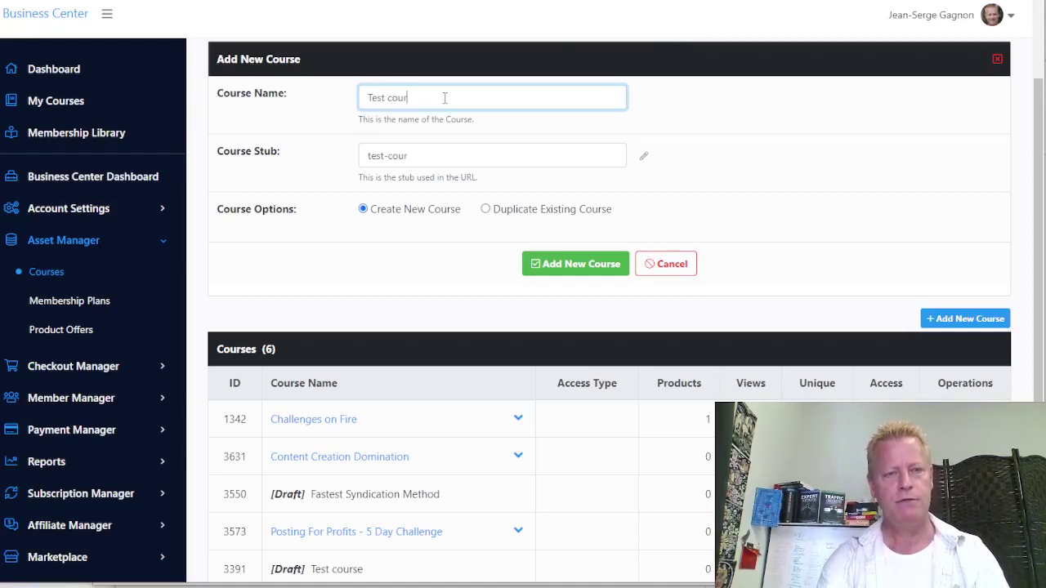
{"action": "type", "text": "se from C"}
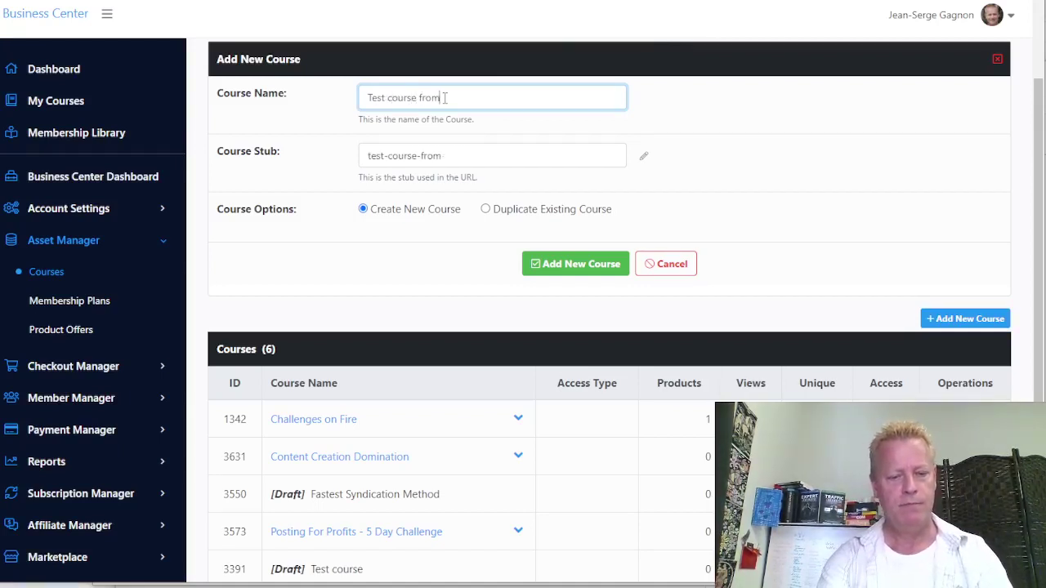
{"action": "type", "text": "IS361"}
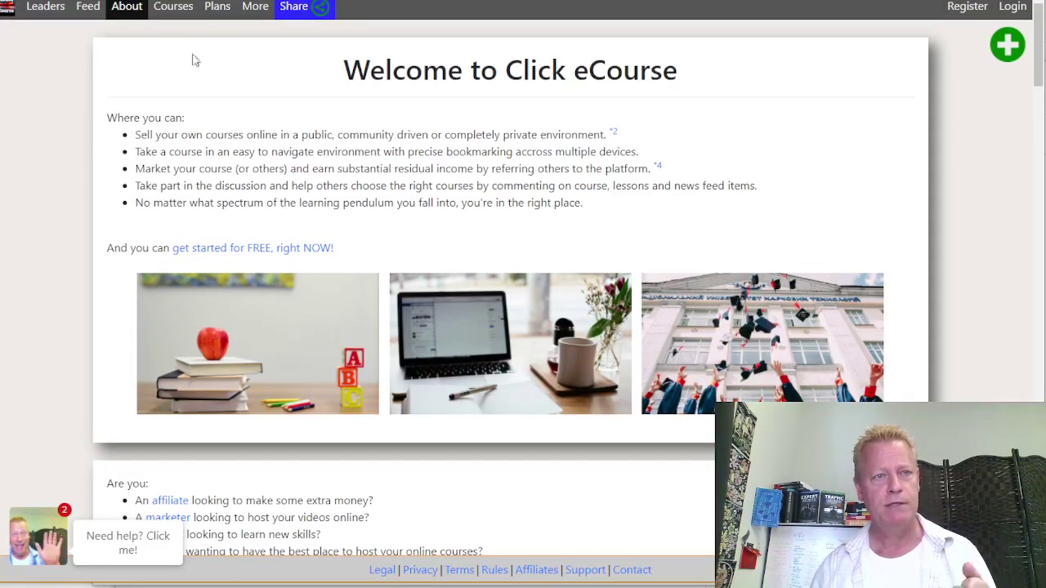
Browse the Click eCourse catalogue and view the LinkedIn Connection Growth Secrets course, dismissing its popup
{"action": "left_click", "coordinate": [174, 8]}
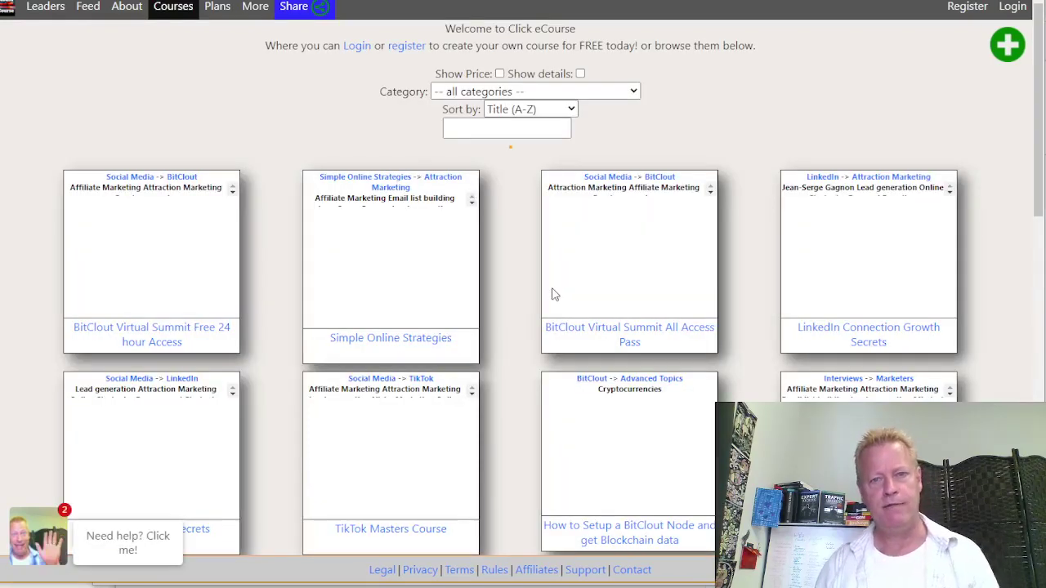
{"action": "left_click_drag", "start_coordinate": [881, 181], "coordinate": [855, 273]}
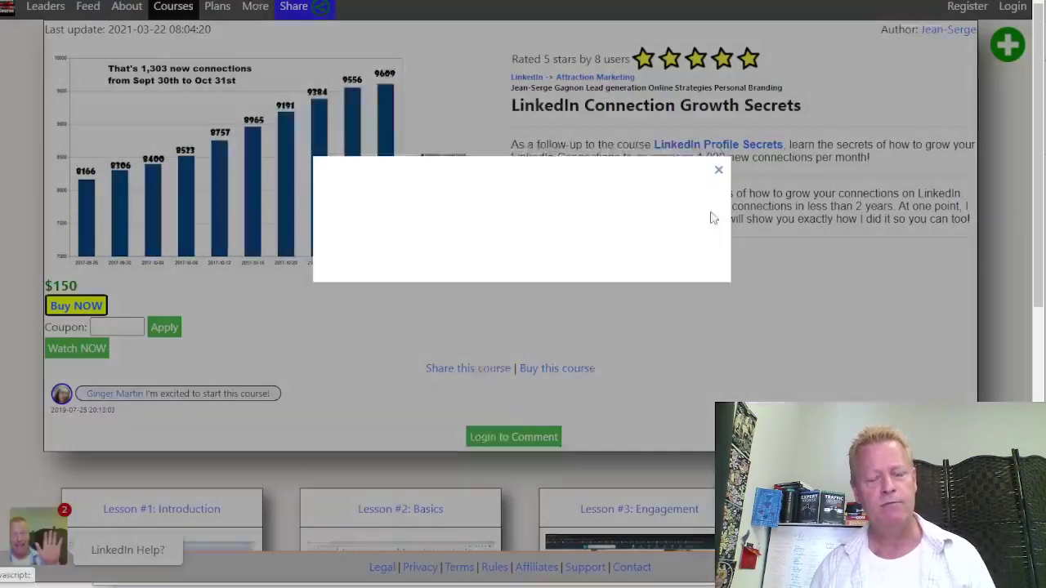
{"action": "left_click", "coordinate": [718, 170]}
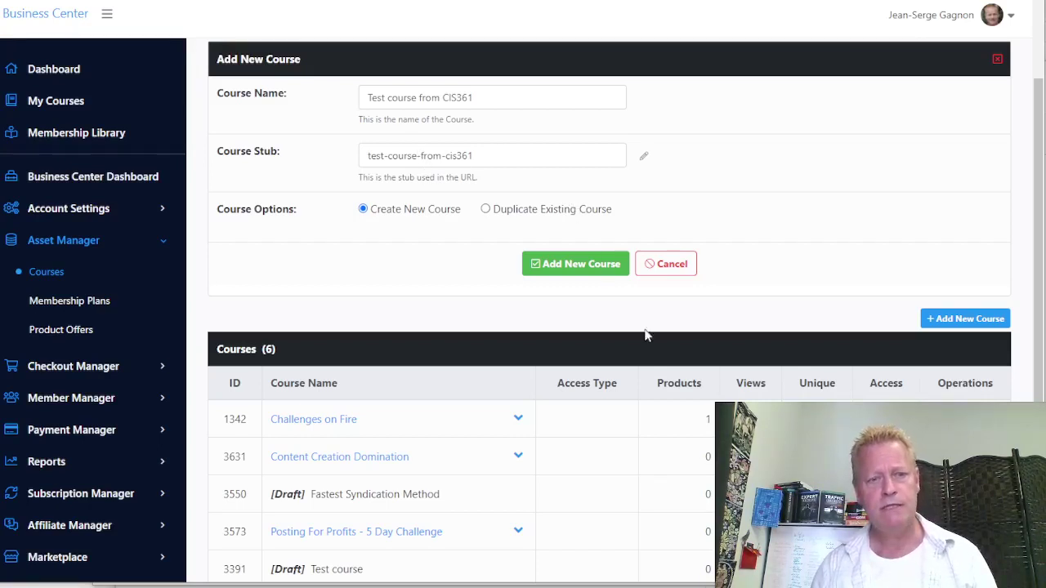
Submit the add-course form to create 'Test course from CIS361' and open its Course Settings
{"action": "scroll", "coordinate": [645, 335], "scroll_direction": "down", "scroll_amount": 1}
{"action": "scroll", "coordinate": [646, 331], "scroll_direction": "up", "scroll_amount": 3}
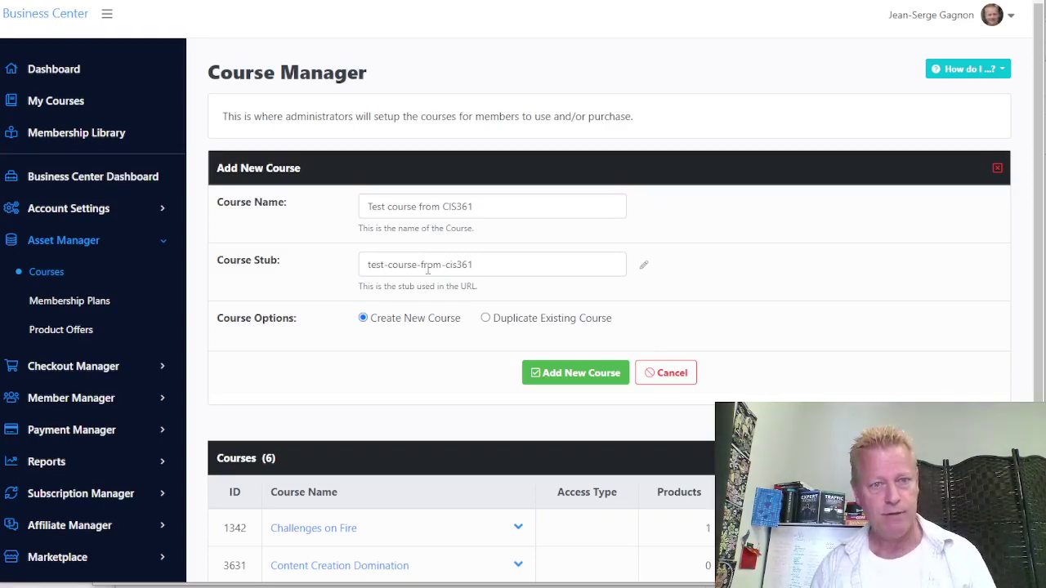
{"action": "scroll", "coordinate": [789, 310], "scroll_direction": "down", "scroll_amount": 2}
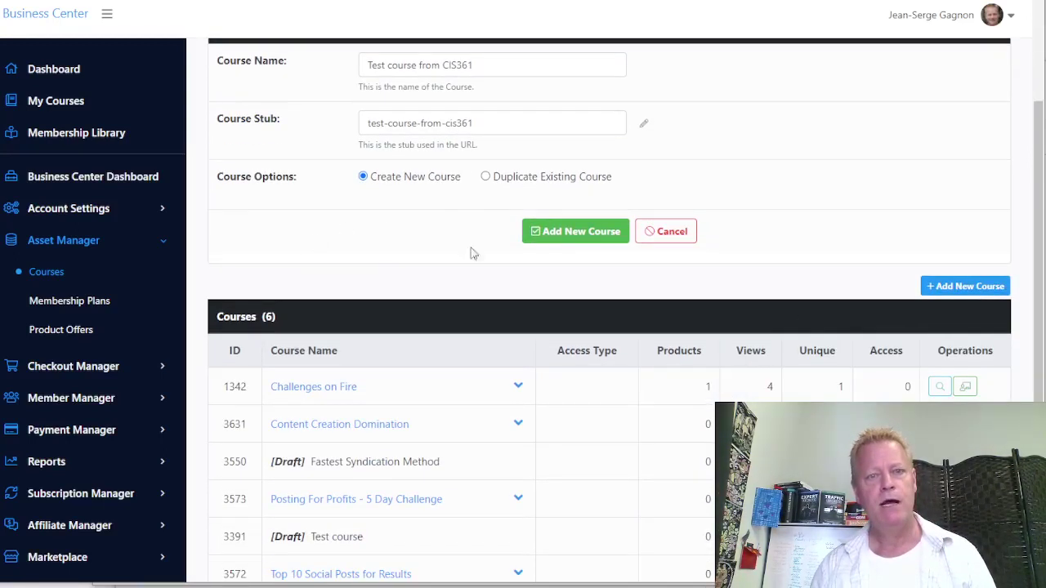
{"action": "left_click", "coordinate": [578, 235]}
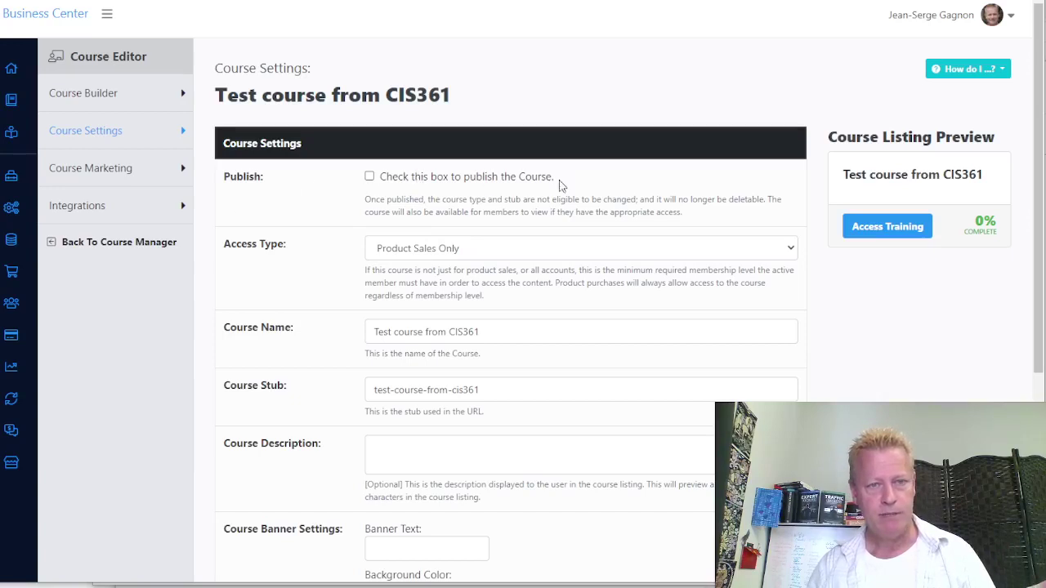
Keep Product Sales Only access and enter the description 'This is a test course as I'm doing course income secrets #361'
{"action": "left_click", "coordinate": [492, 249]}
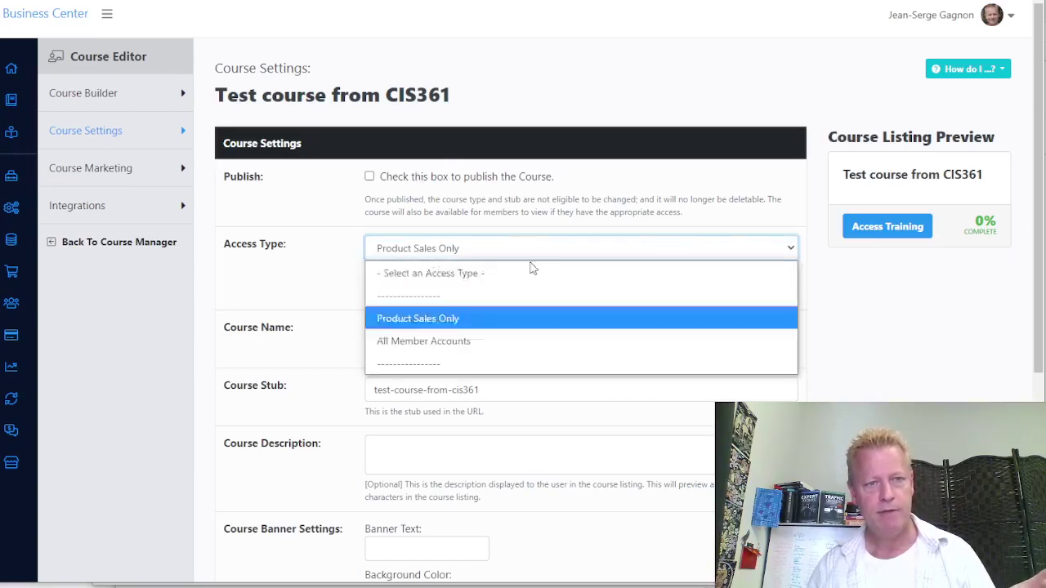
{"action": "left_click", "coordinate": [298, 298]}
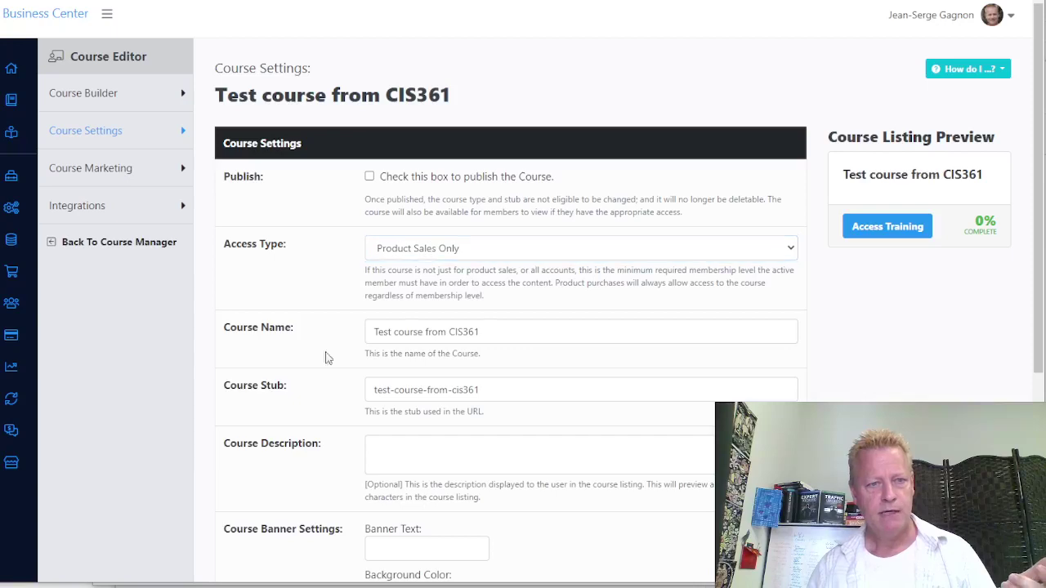
{"action": "scroll", "coordinate": [314, 389], "scroll_direction": "down", "scroll_amount": 3}
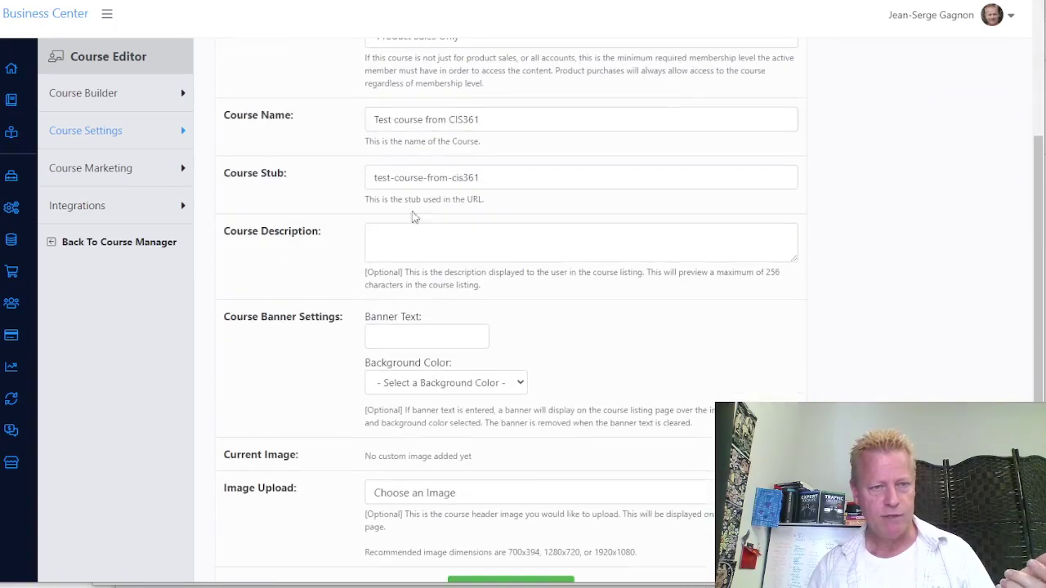
{"action": "left_click", "coordinate": [434, 239]}
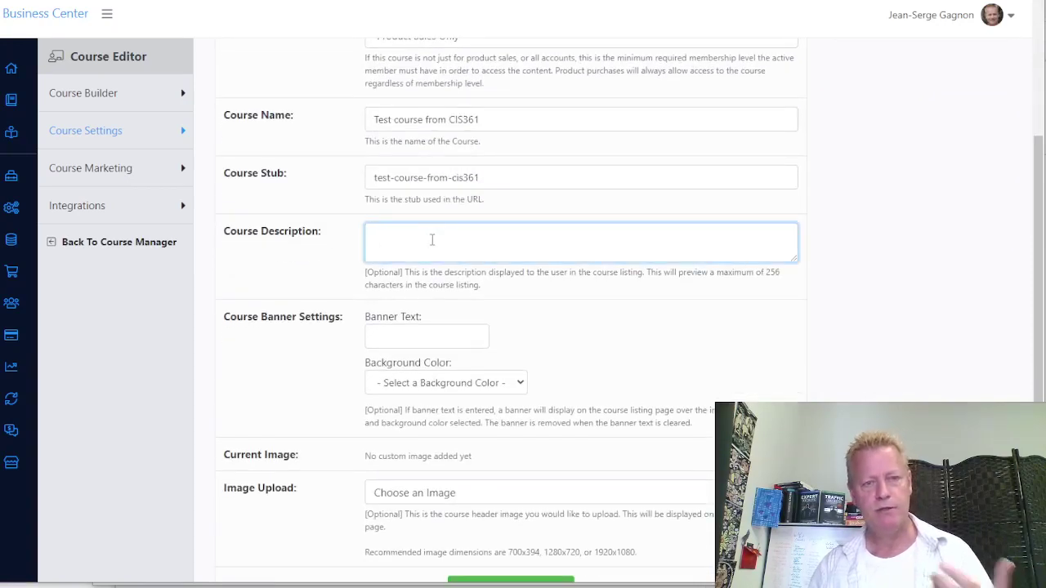
{"action": "type", "text": "This is a "}
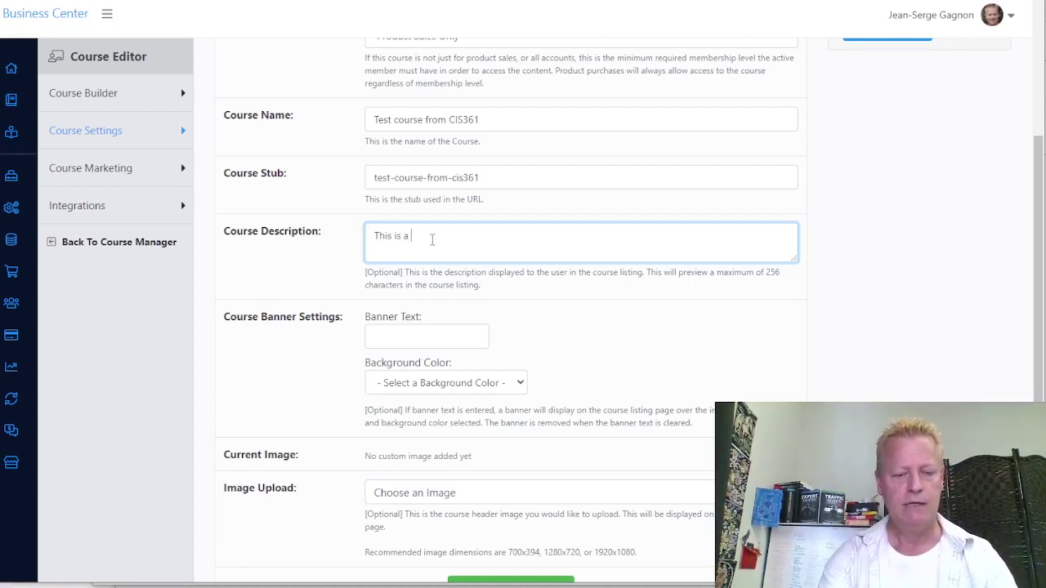
{"action": "type", "text": "test course as I'm doing cou"}
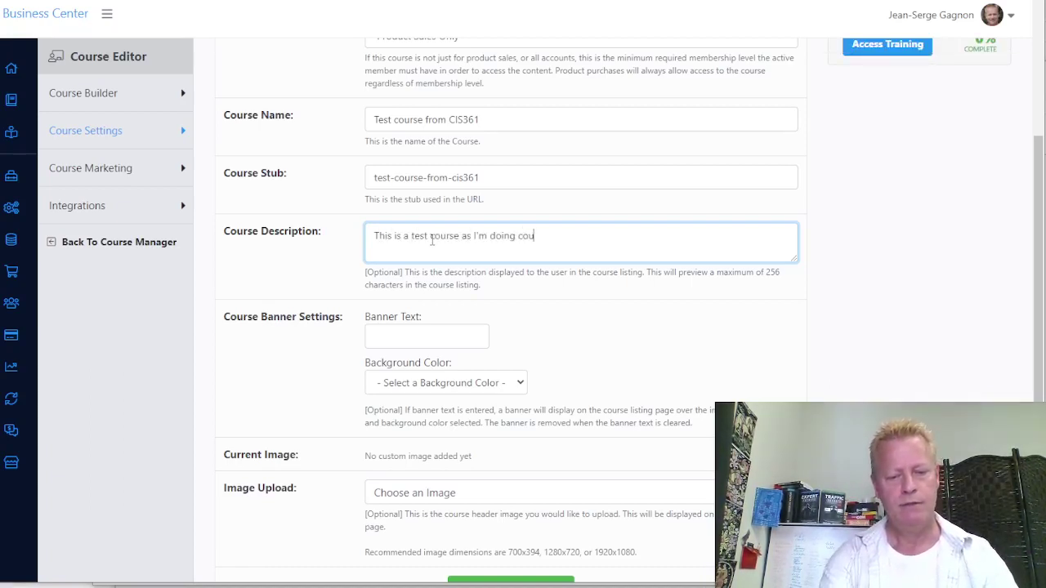
{"action": "type", "text": "rse income secr"}
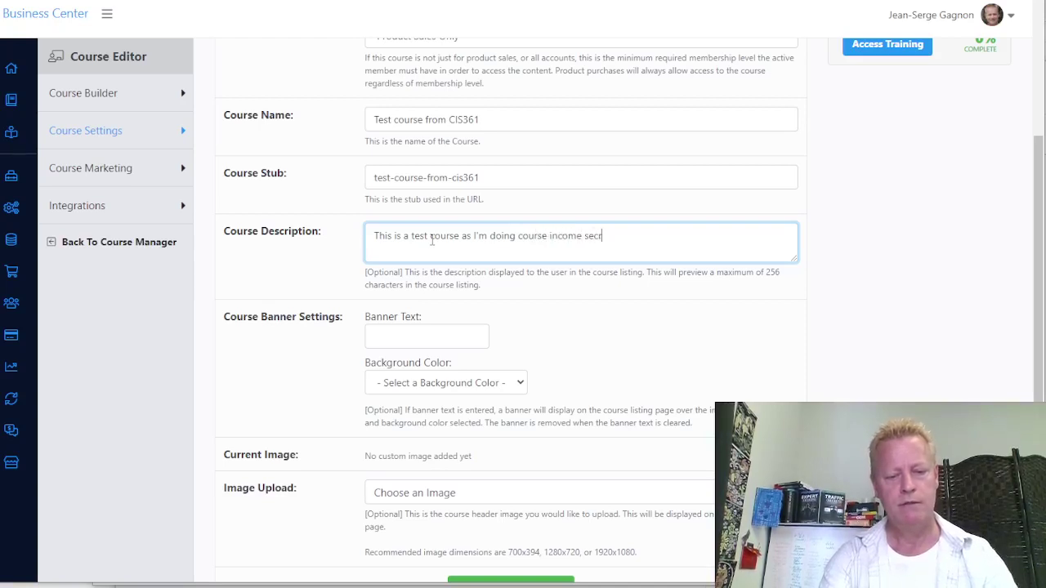
{"action": "type", "text": "ets #26"}
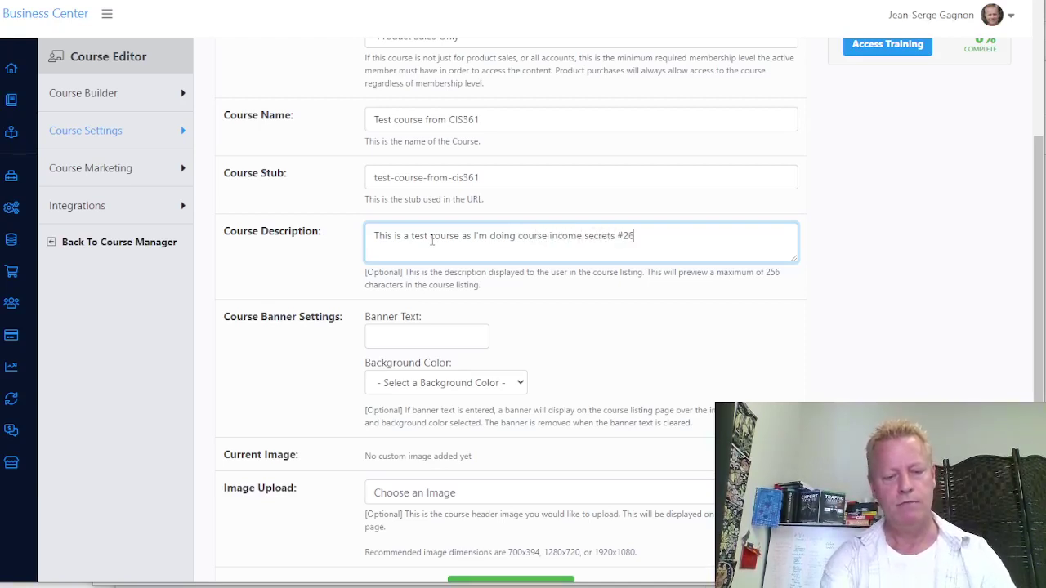
{"action": "type", "text": "1"}
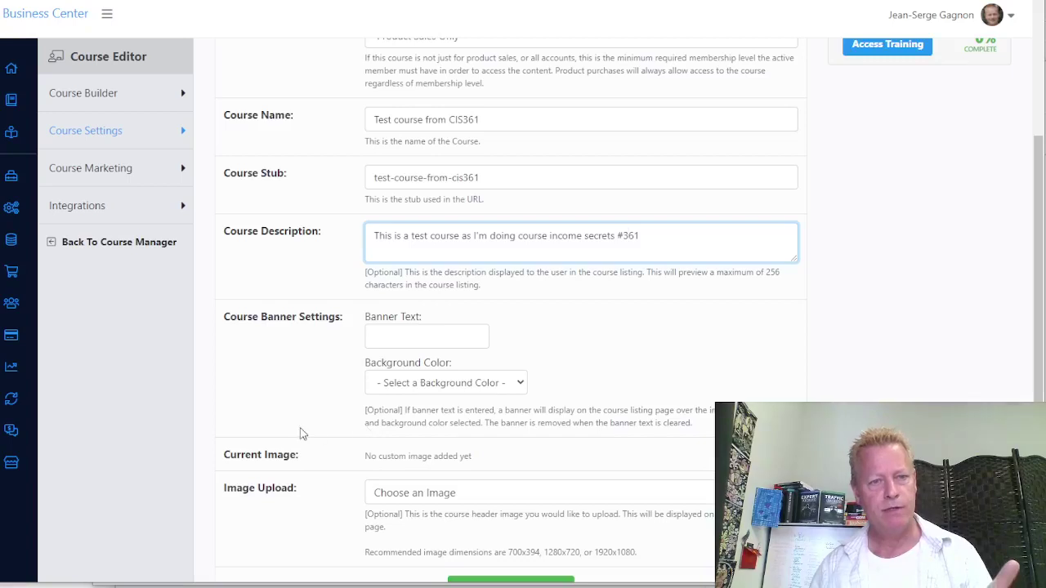
{"action": "scroll", "coordinate": [313, 303], "scroll_direction": "down", "scroll_amount": 1}
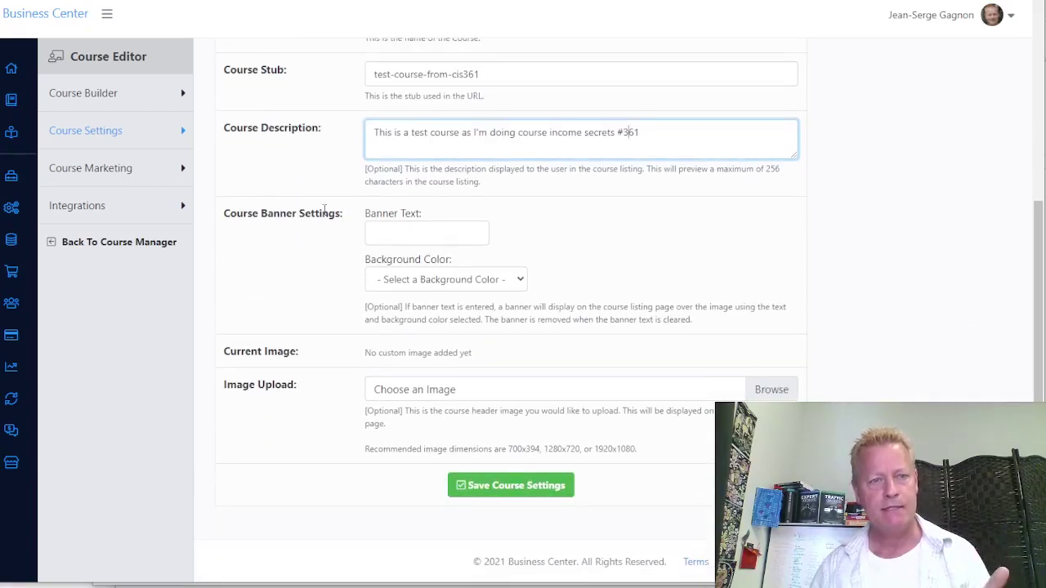
{"action": "left_click", "coordinate": [424, 235]}
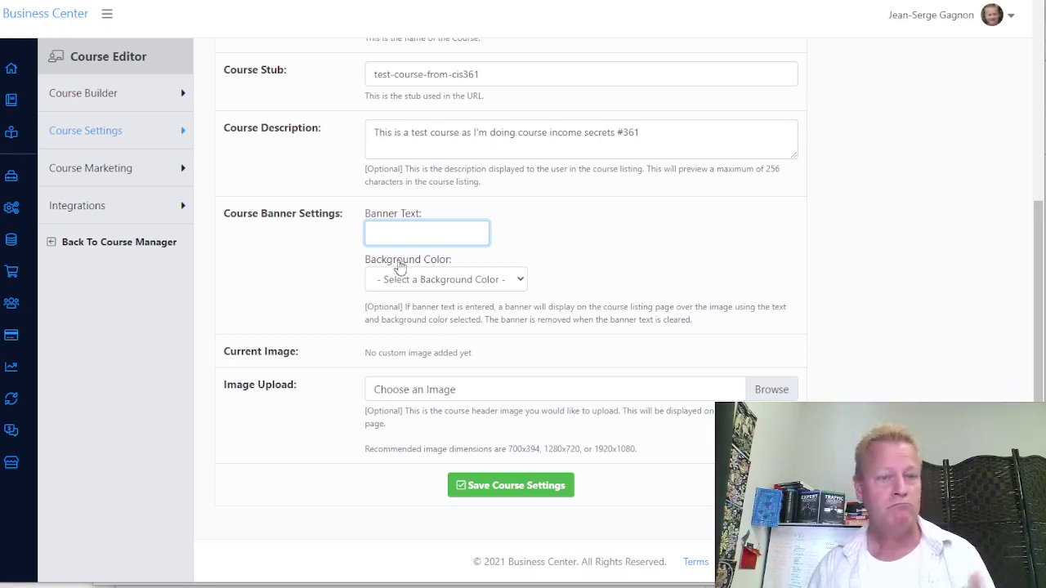
Set the course banner text to 'CIS 361' on a Green background
{"action": "type", "text": "CIS 361"}
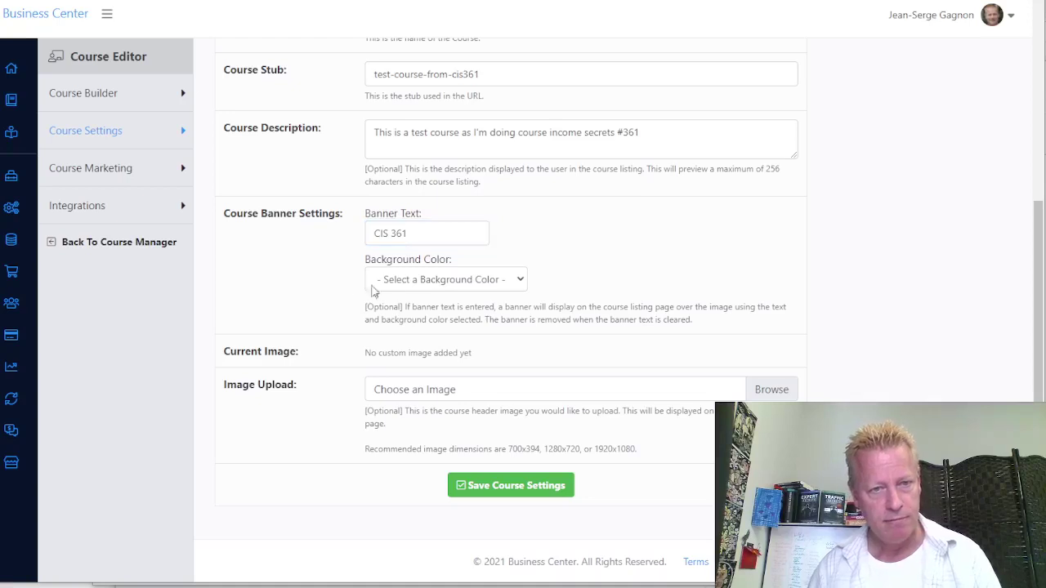
{"action": "left_click", "coordinate": [425, 283]}
{"action": "left_click", "coordinate": [438, 350]}
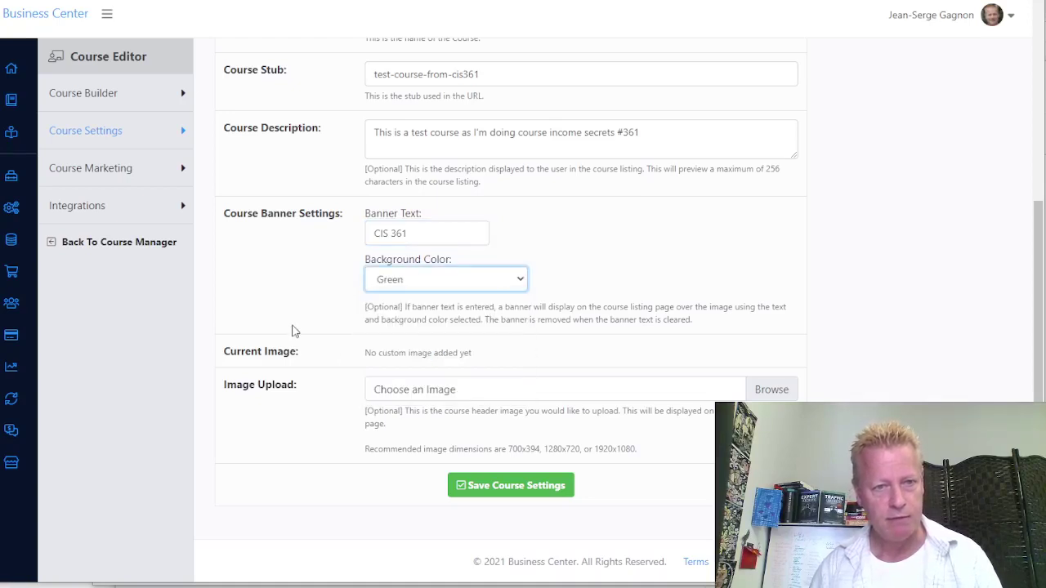
Browse for a header image, then cancel without choosing one
{"action": "left_click", "coordinate": [781, 390]}
{"action": "left_click", "coordinate": [893, 237]}
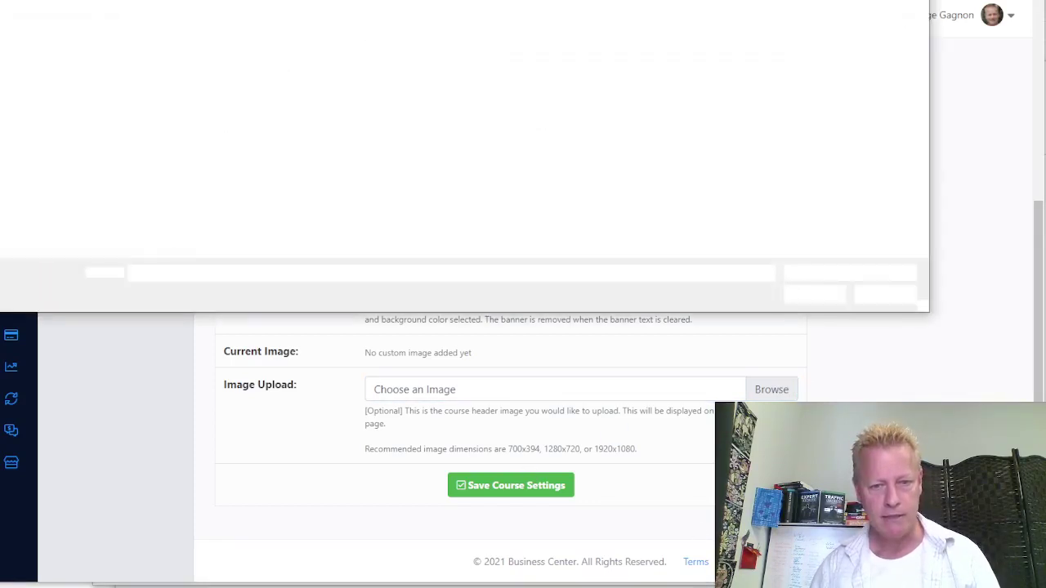
{"action": "mouse_move", "coordinate": [624, 587]}
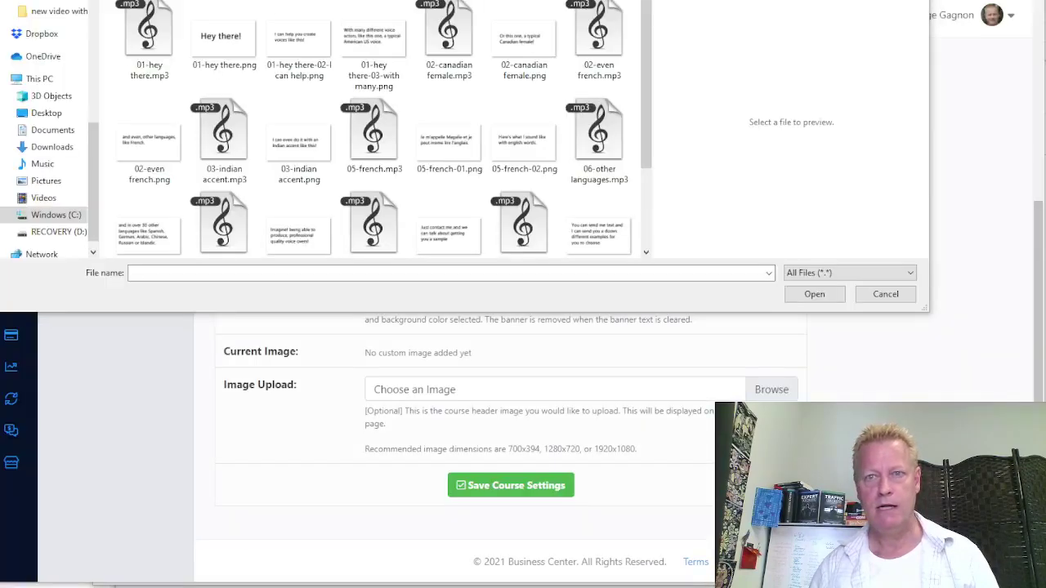
{"action": "left_click", "coordinate": [885, 294]}
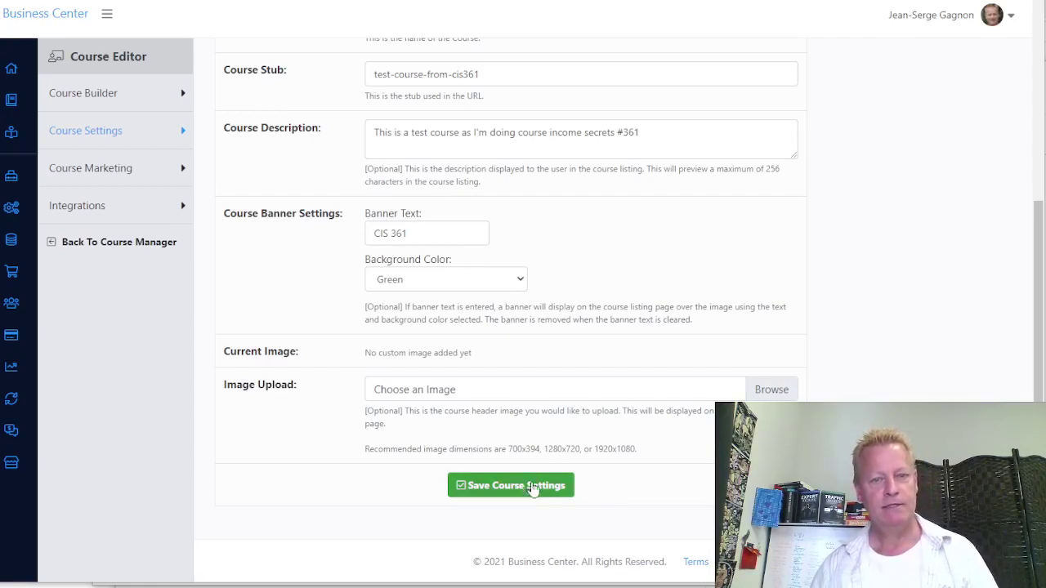
Save the CIS 361 banner settings and go to the Course Marketing page
{"action": "left_click", "coordinate": [533, 487]}
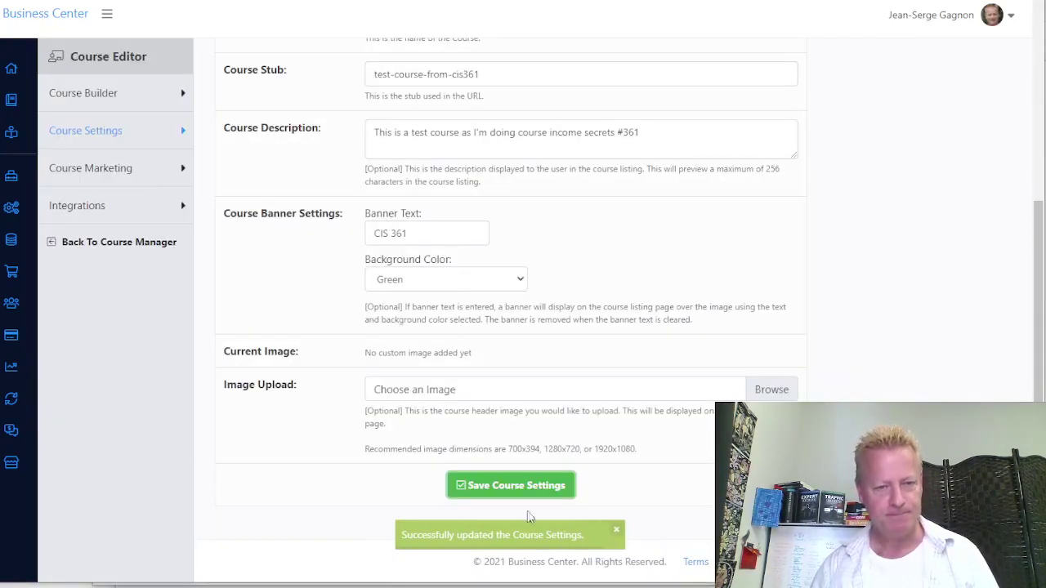
{"action": "scroll", "coordinate": [460, 349], "scroll_direction": "up", "scroll_amount": 4}
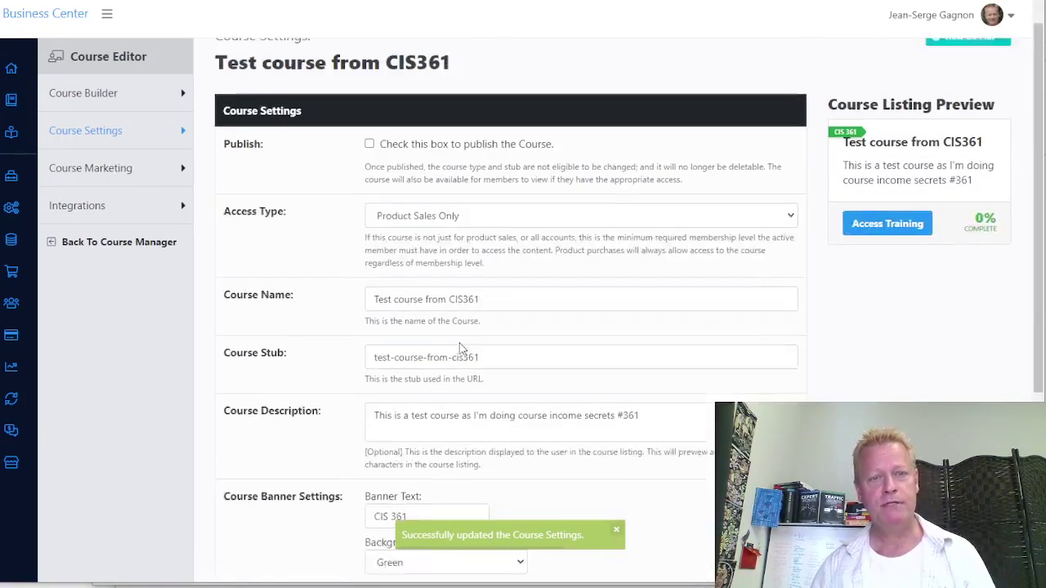
{"action": "scroll", "coordinate": [482, 335], "scroll_direction": "down", "scroll_amount": 4}
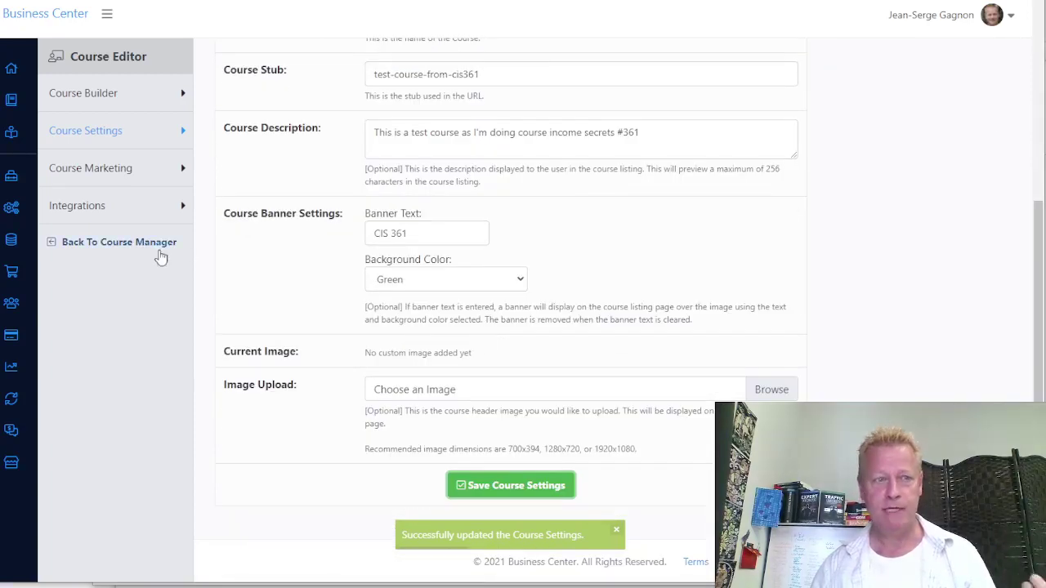
{"action": "left_click", "coordinate": [104, 176]}
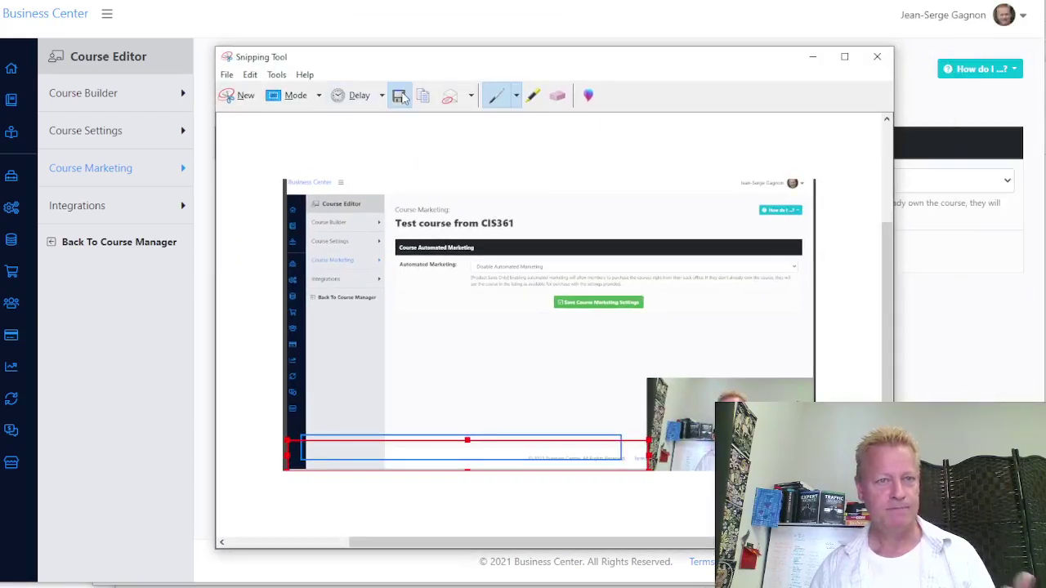
Save the screenshot as Capture.JPG in Course Income Secrets' 2021-06-25 folder and close Snipping Tool
{"action": "left_click", "coordinate": [398, 96]}
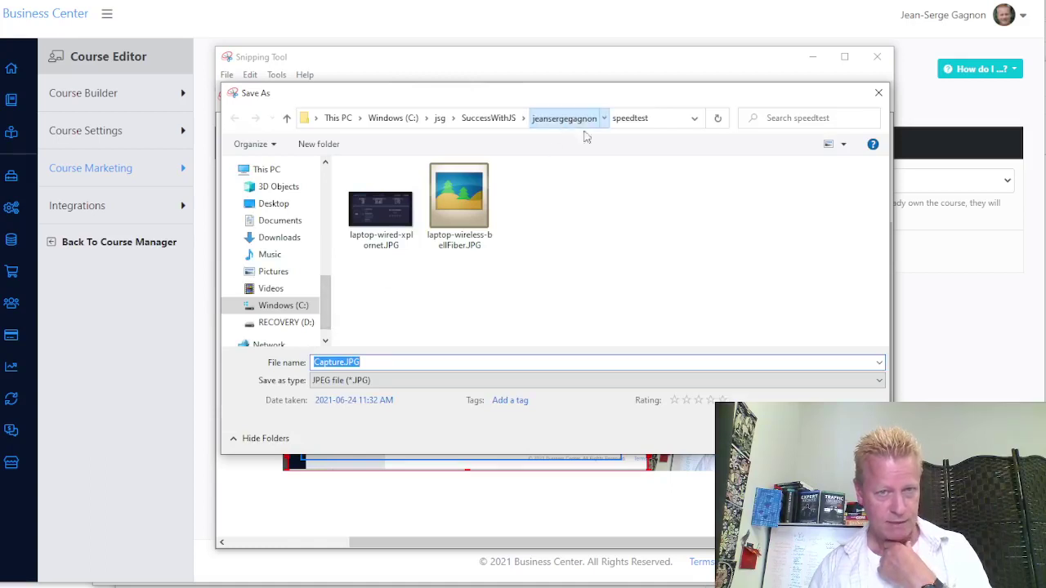
{"action": "left_click", "coordinate": [576, 119]}
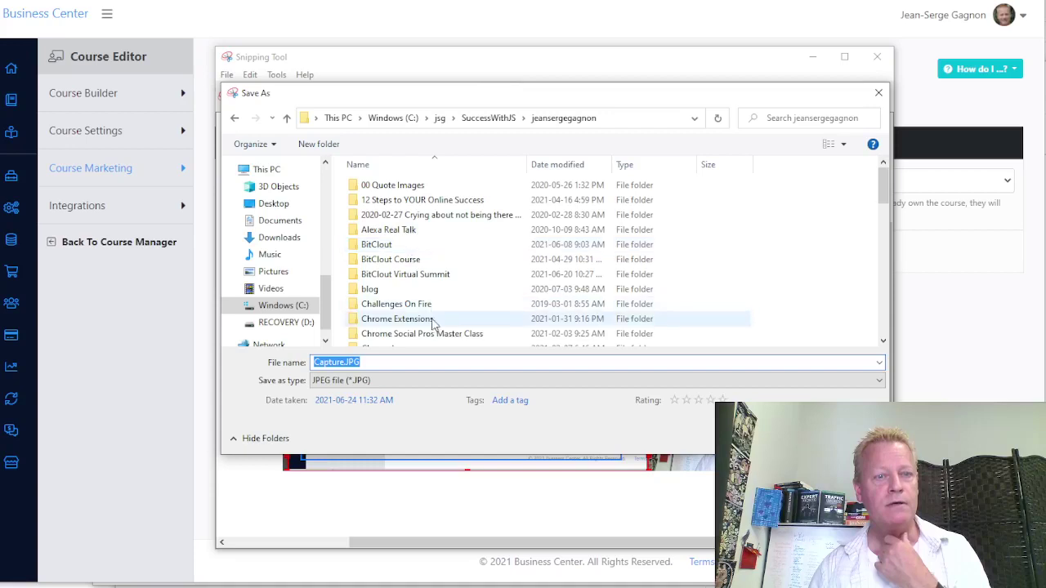
{"action": "left_click", "coordinate": [432, 333]}
{"action": "scroll", "coordinate": [431, 333], "scroll_direction": "down", "scroll_amount": 2}
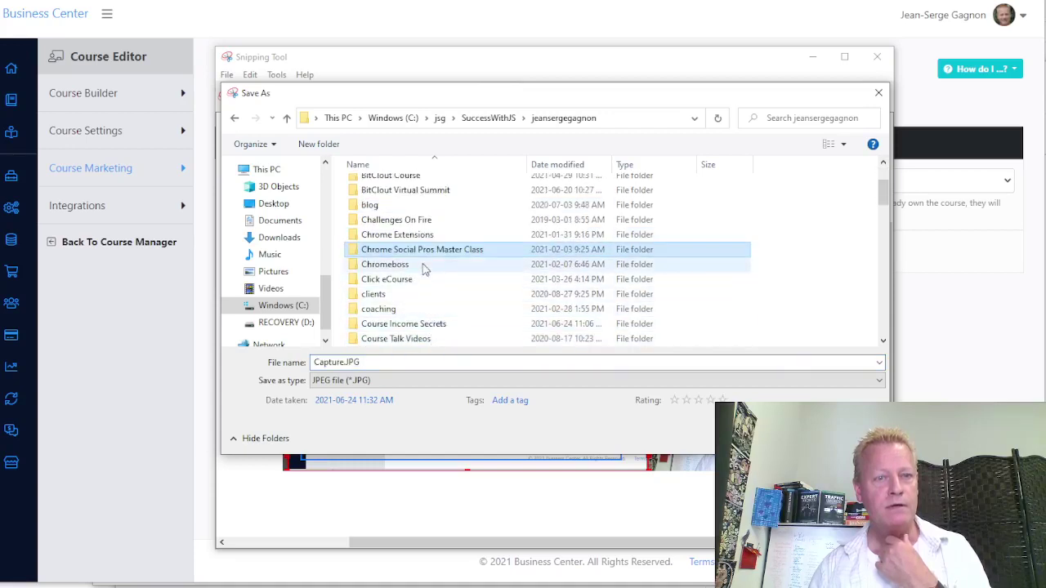
{"action": "double_click", "coordinate": [428, 325]}
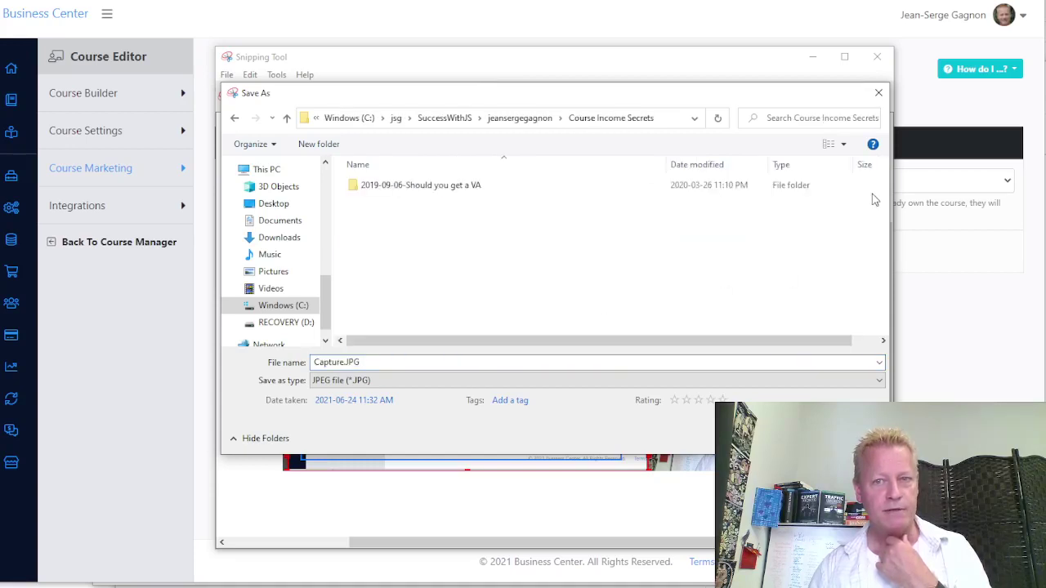
{"action": "left_click_drag", "start_coordinate": [881, 194], "coordinate": [883, 325]}
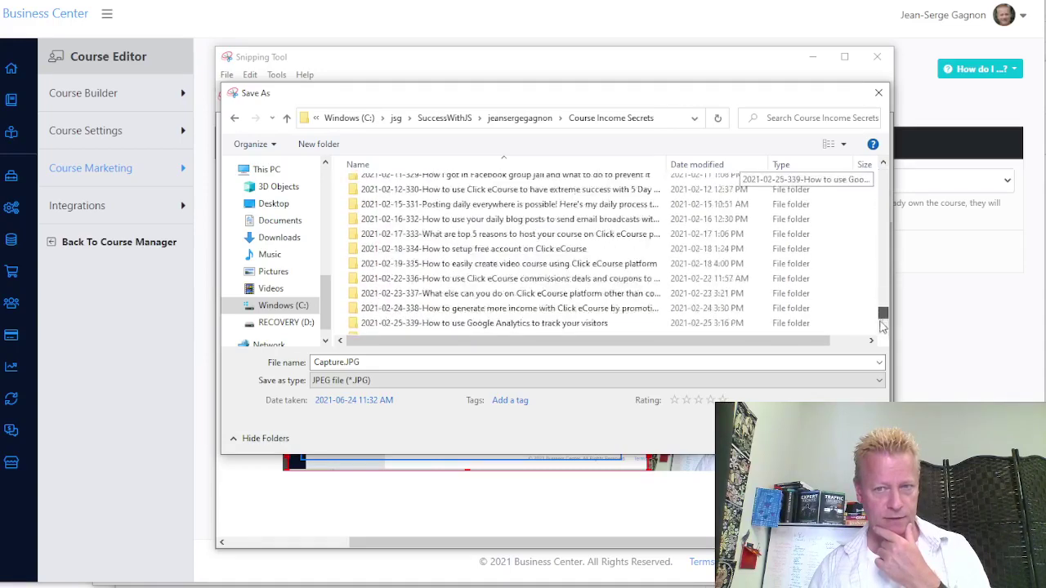
{"action": "left_click", "coordinate": [478, 238]}
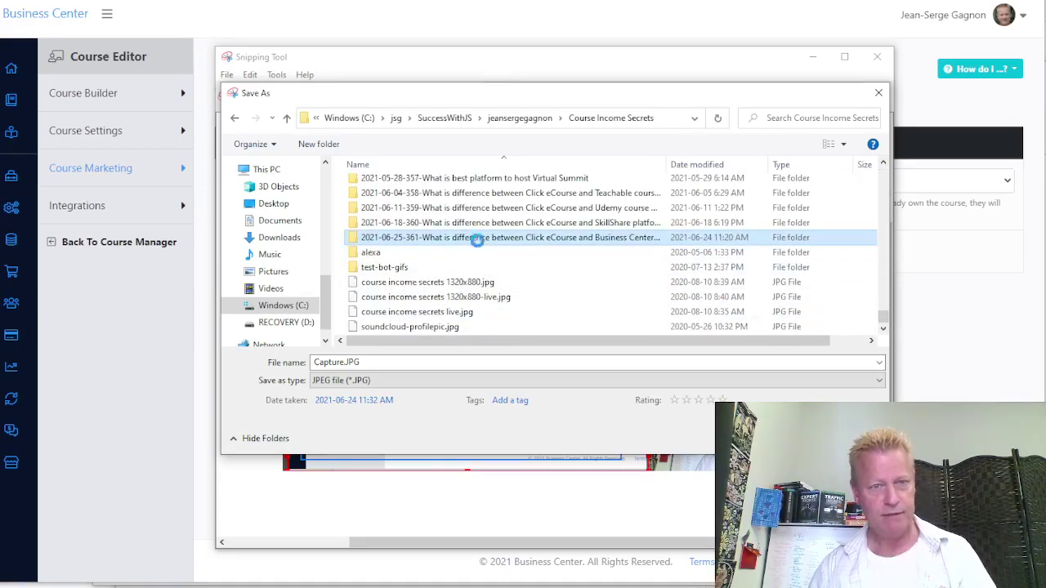
{"action": "double_click", "coordinate": [478, 238]}
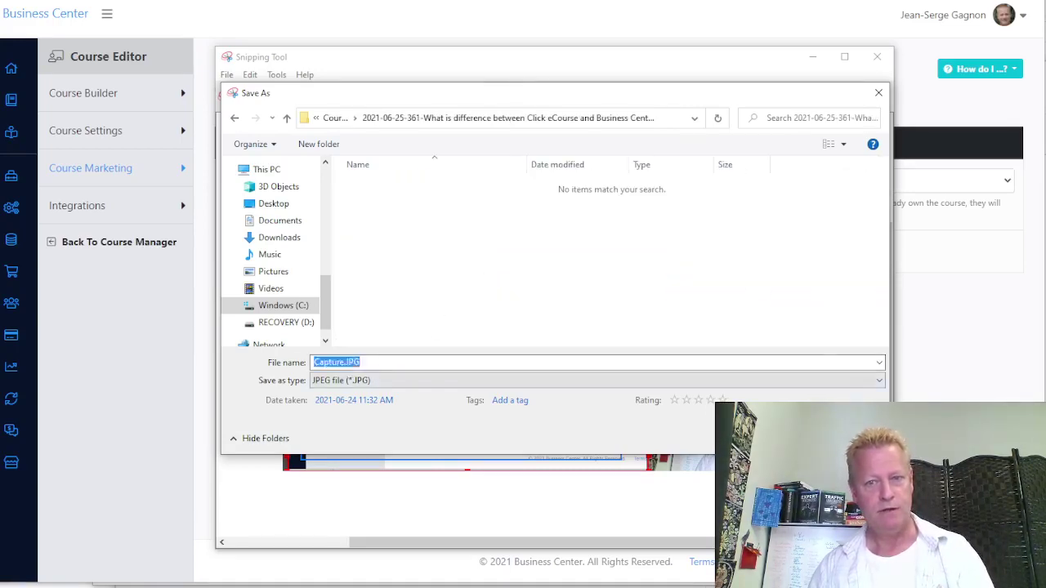
{"action": "key", "text": "Return"}
{"action": "key", "text": "alt+F4"}
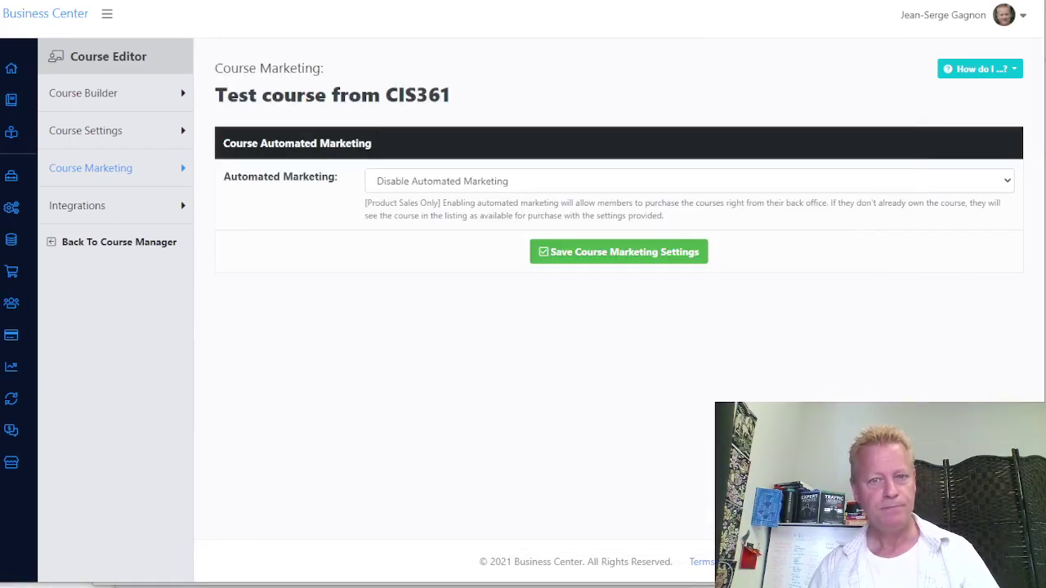
Open Course Settings and browse for a course image file
{"action": "left_click", "coordinate": [90, 132]}
{"action": "scroll", "coordinate": [297, 385], "scroll_direction": "down", "scroll_amount": 4}
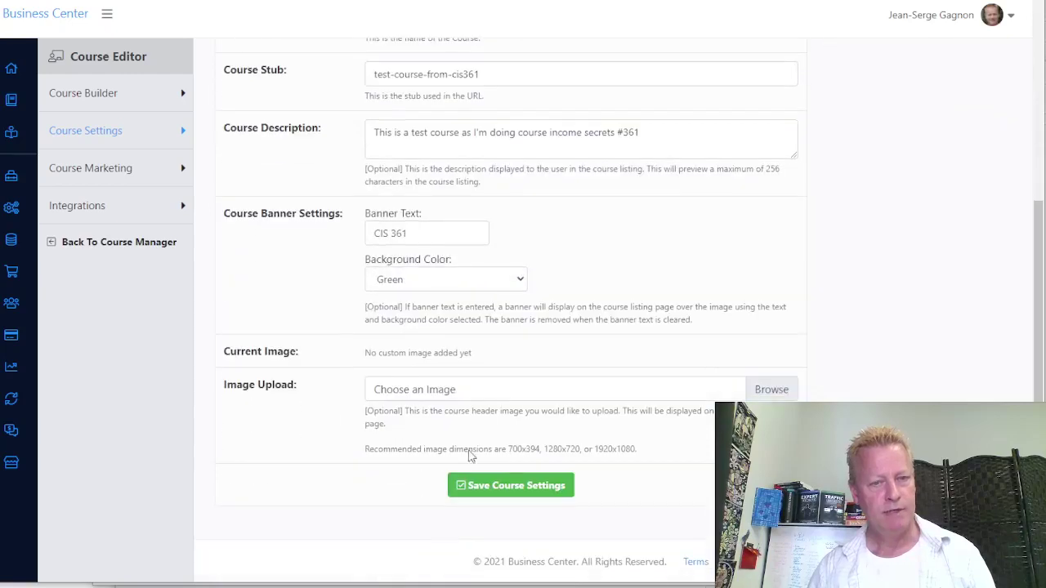
{"action": "left_click", "coordinate": [772, 392]}
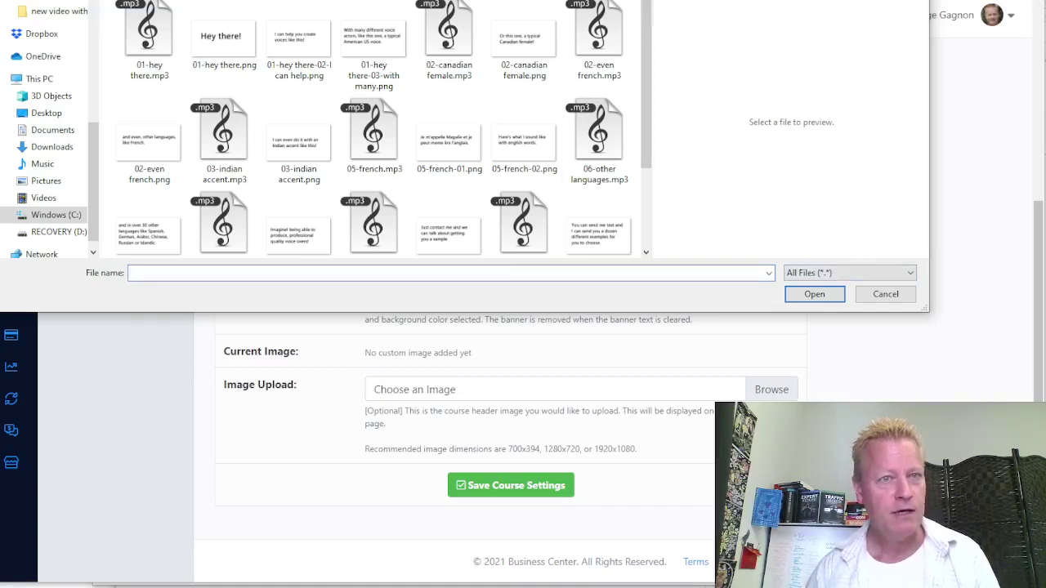
{"action": "key", "text": "alt+Up"}
{"action": "scroll", "coordinate": [183, 237], "scroll_direction": "down", "scroll_amount": 4}
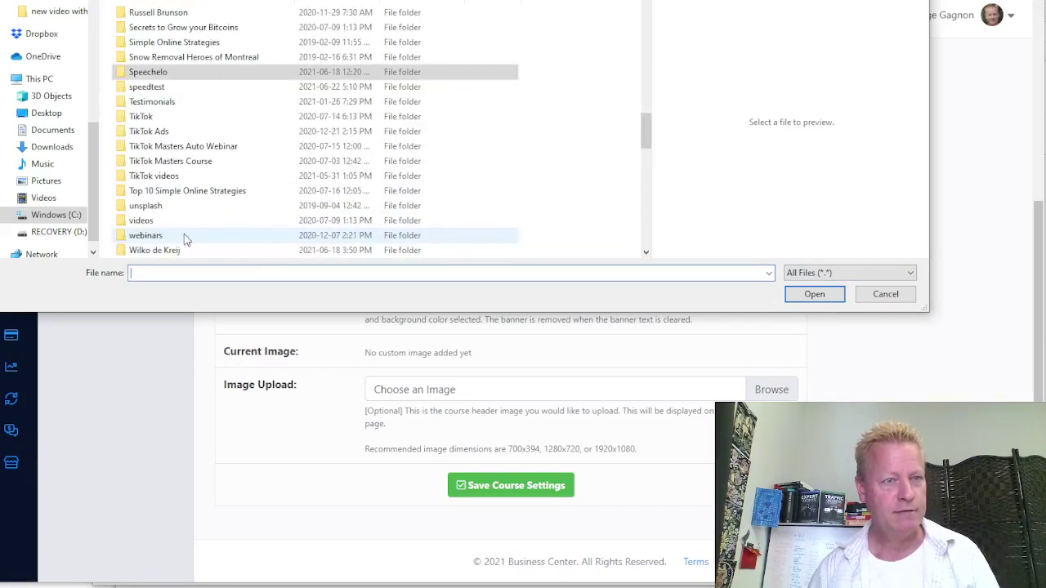
{"action": "scroll", "coordinate": [188, 188], "scroll_direction": "up", "scroll_amount": 10}
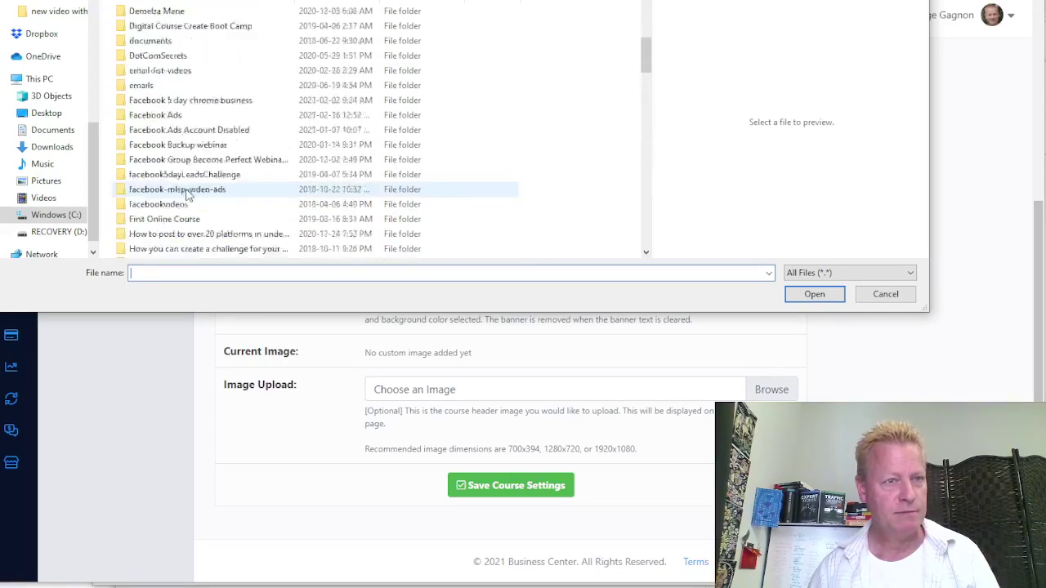
{"action": "scroll", "coordinate": [187, 160], "scroll_direction": "up", "scroll_amount": 4}
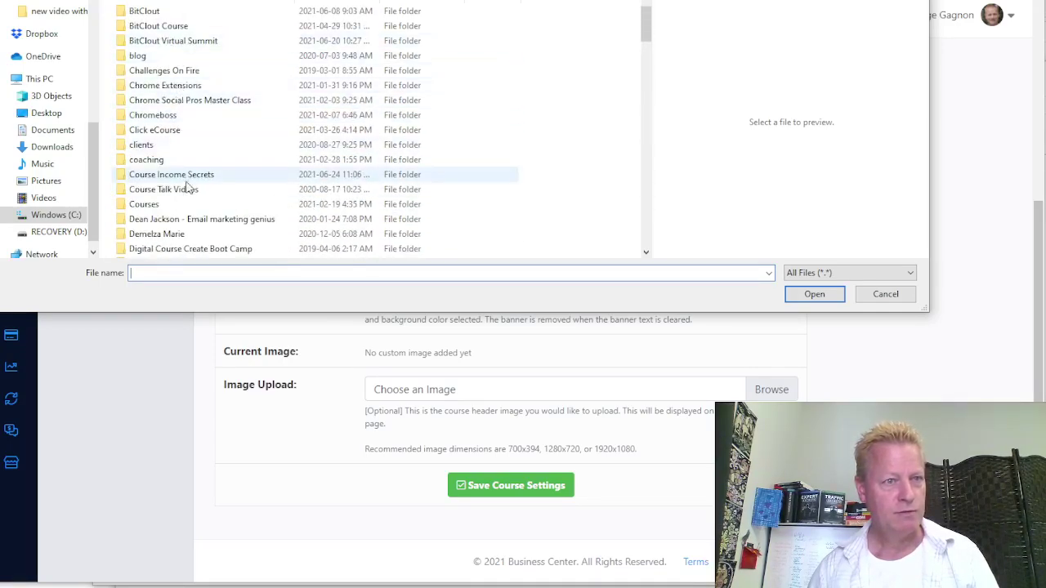
Pick Capture.JPG from the episode folder under Course Income Secrets as the course image
{"action": "left_click", "coordinate": [189, 177]}
{"action": "key", "text": "Return"}
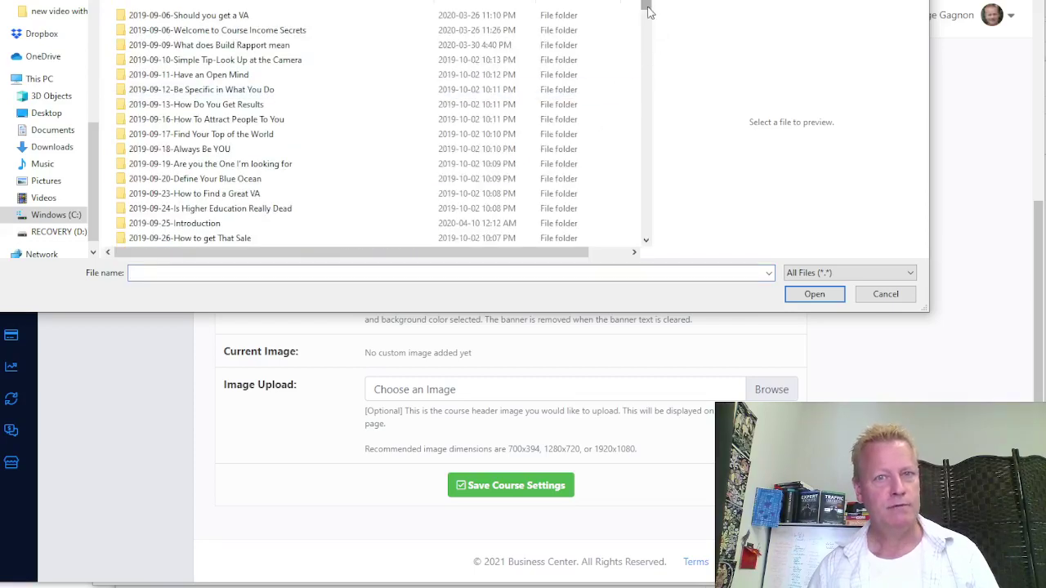
{"action": "left_click_drag", "start_coordinate": [647, 7], "coordinate": [645, 229]}
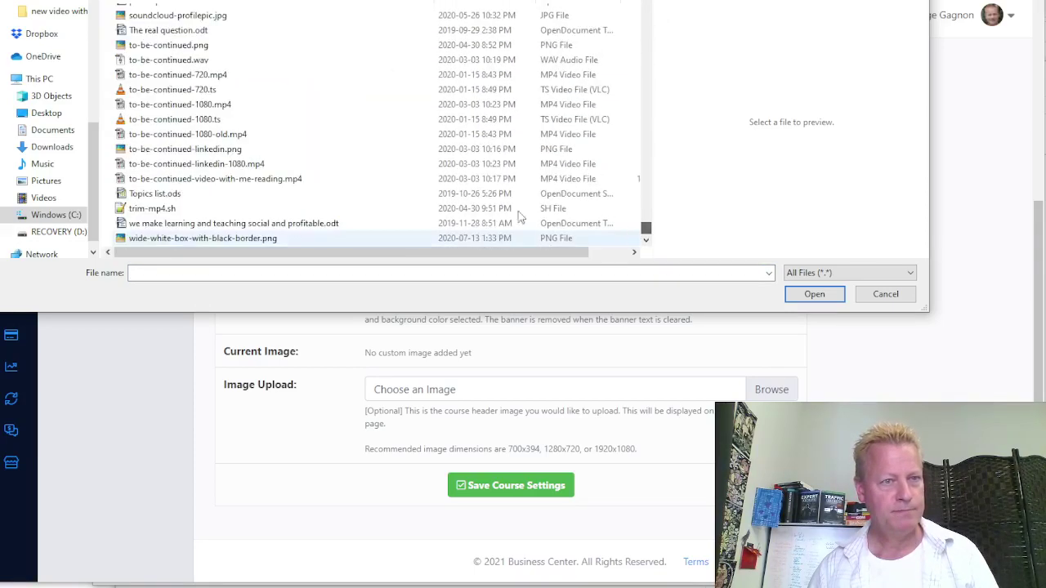
{"action": "scroll", "coordinate": [292, 163], "scroll_direction": "up", "scroll_amount": 6}
{"action": "scroll", "coordinate": [295, 164], "scroll_direction": "up", "scroll_amount": 4}
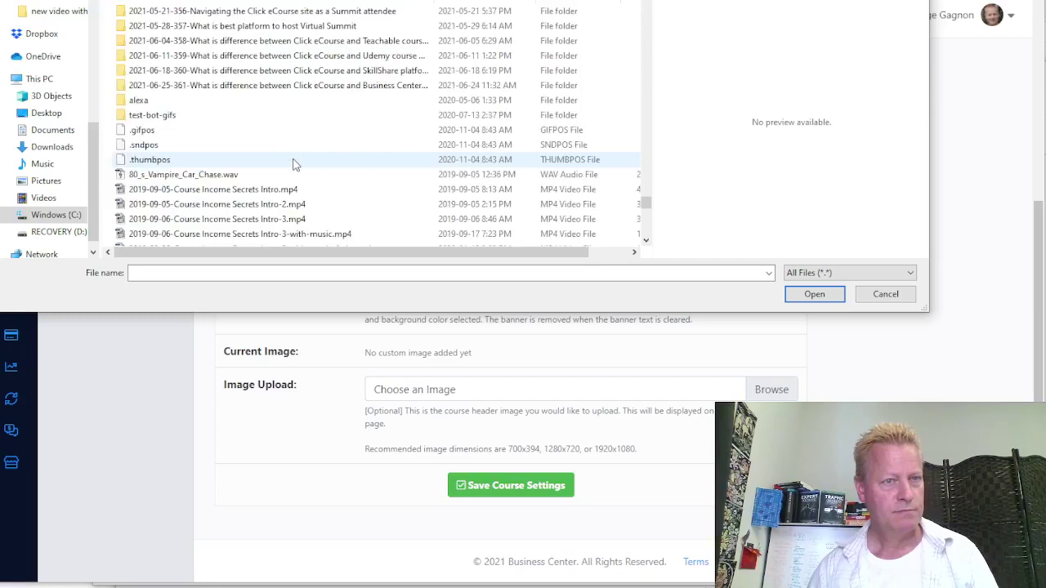
{"action": "double_click", "coordinate": [311, 100]}
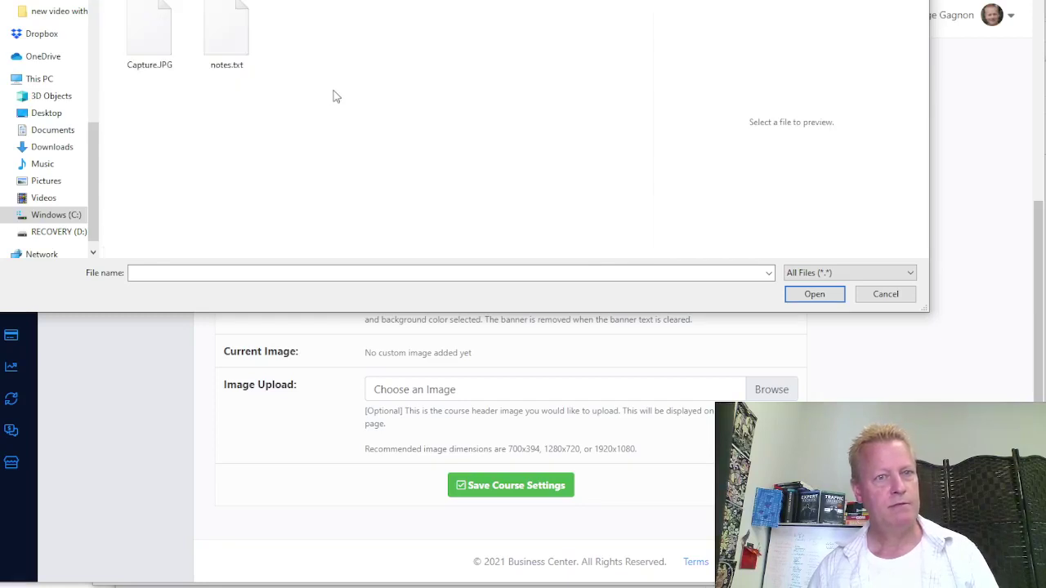
{"action": "left_click", "coordinate": [145, 39]}
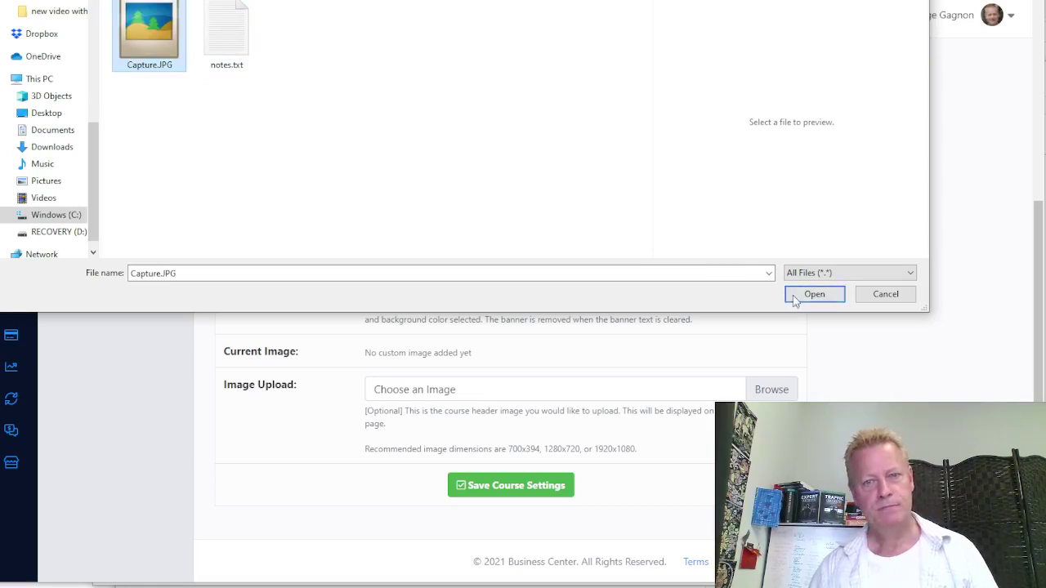
{"action": "double_click", "coordinate": [154, 45]}
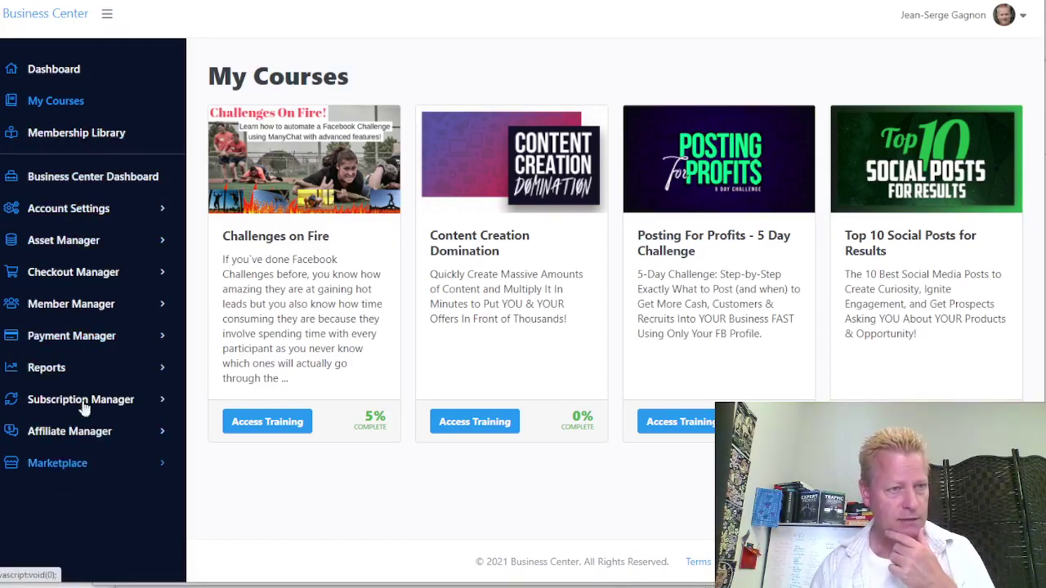
Go to Marketplace > My Licensed Courses
{"action": "left_click", "coordinate": [89, 466]}
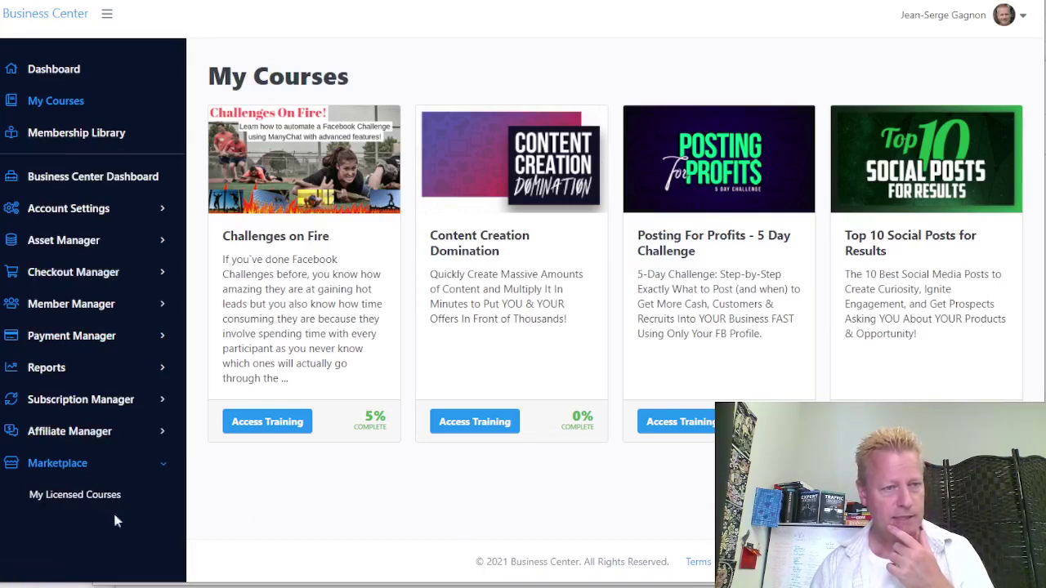
{"action": "left_click", "coordinate": [80, 498]}
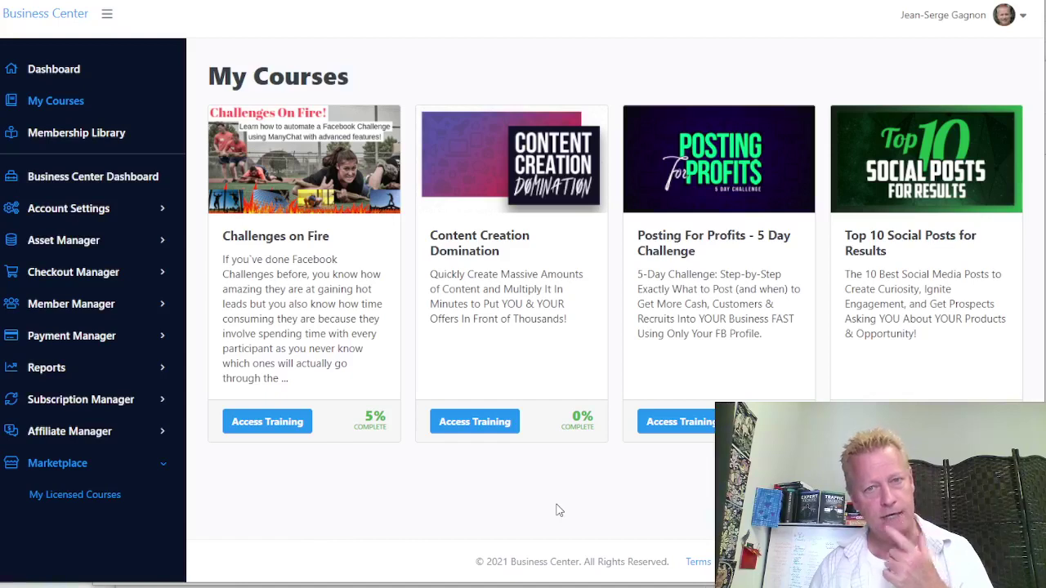
{"action": "left_click", "coordinate": [800, 153]}
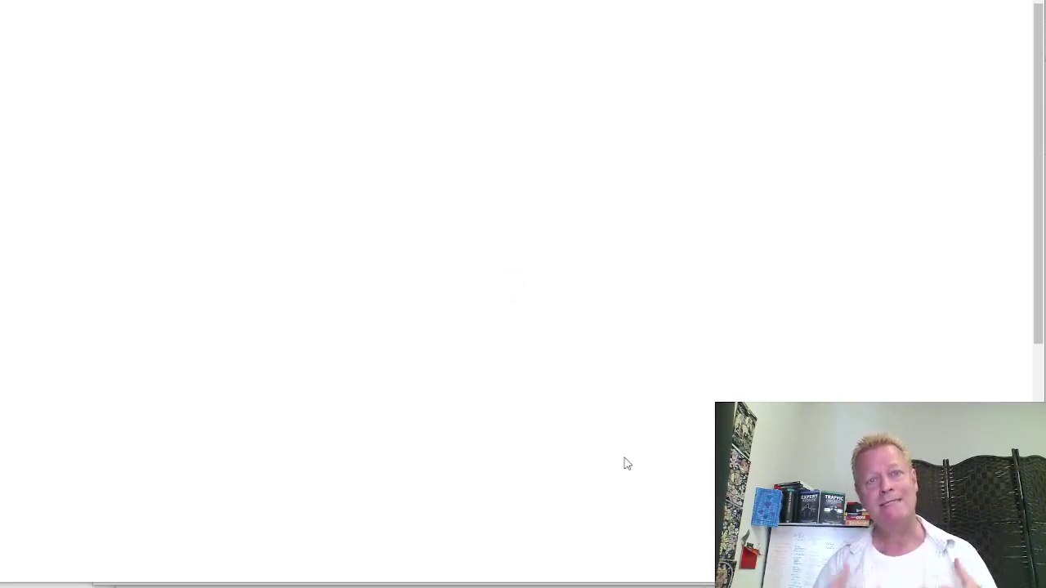
Scroll through the twelve course licenses and return to the top of the page
{"action": "scroll", "coordinate": [627, 463], "scroll_direction": "down", "scroll_amount": 3}
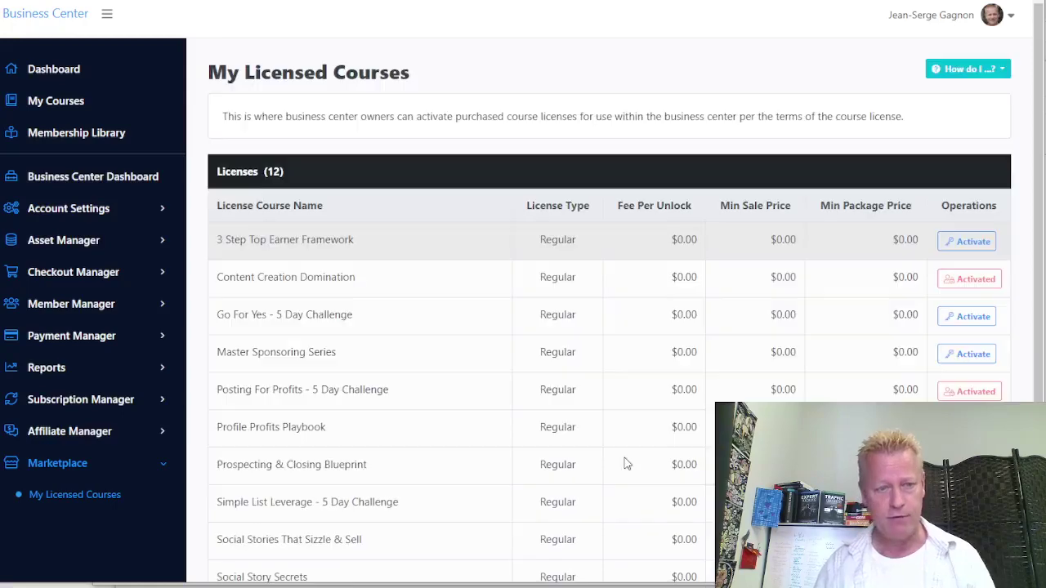
{"action": "scroll", "coordinate": [611, 461], "scroll_direction": "down", "scroll_amount": 2}
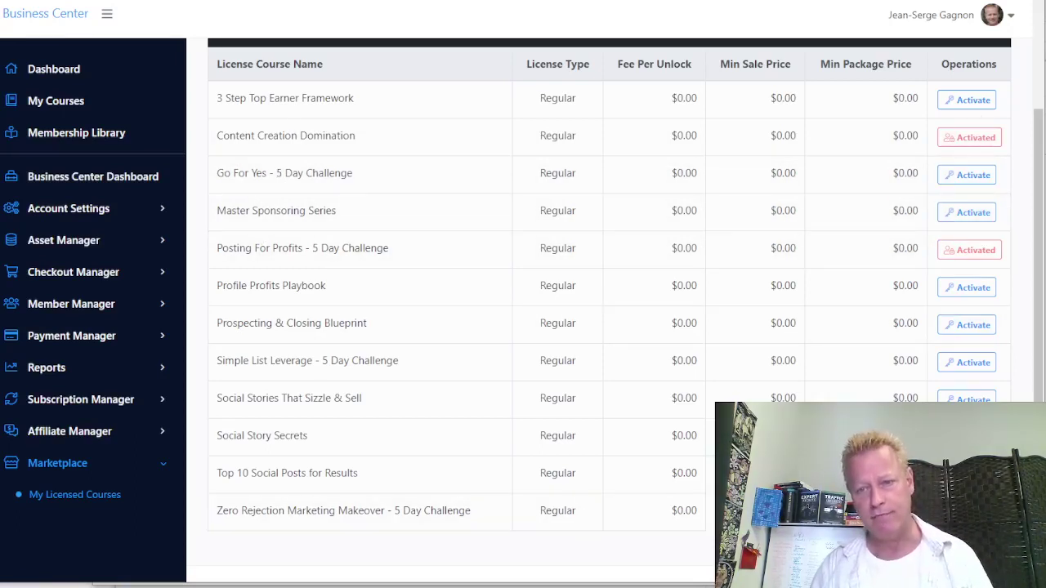
{"action": "left_click", "coordinate": [33, 494]}
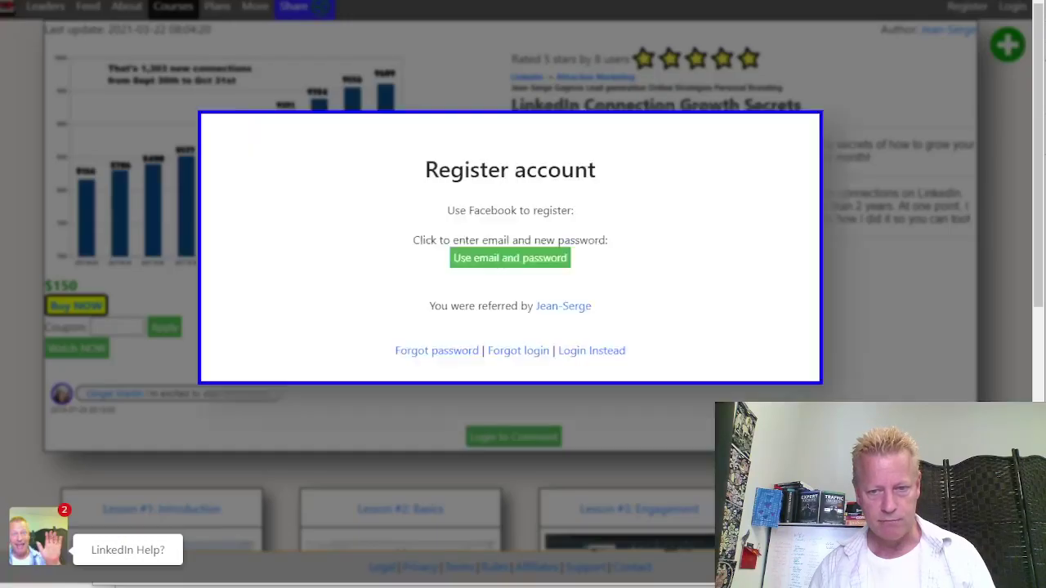
In Task Manager, collapse the Google Chrome (75) group and view the Performance graphs
{"action": "key", "text": "ctrl+shift+Escape"}
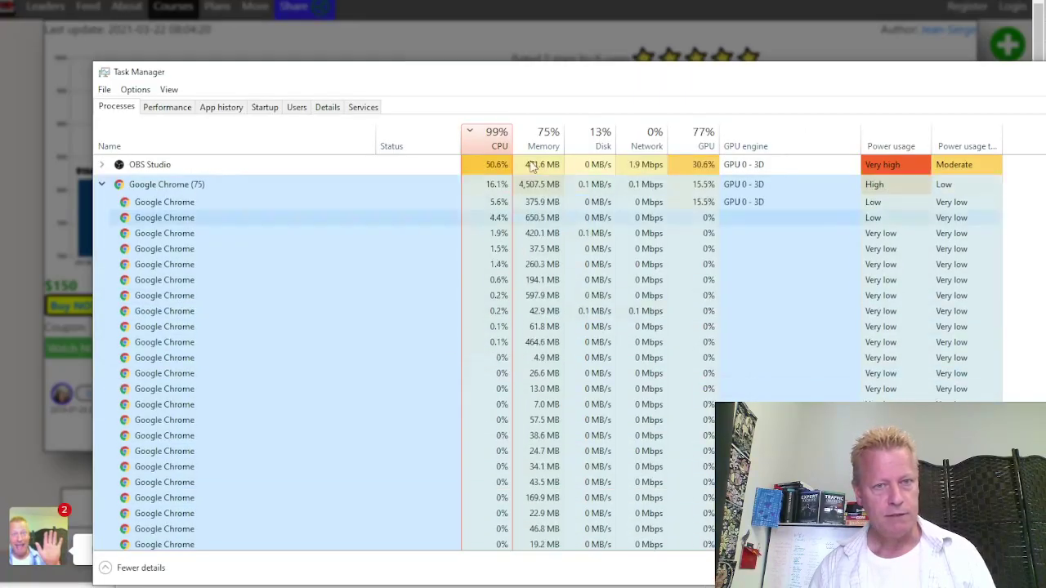
{"action": "scroll", "coordinate": [163, 208], "scroll_direction": "down", "scroll_amount": 1}
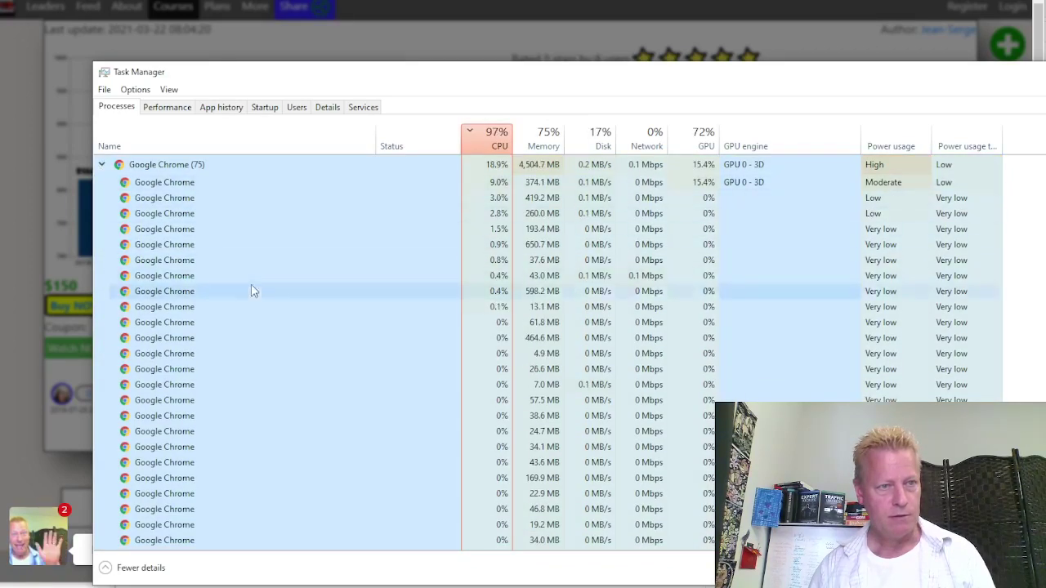
{"action": "left_click", "coordinate": [101, 166]}
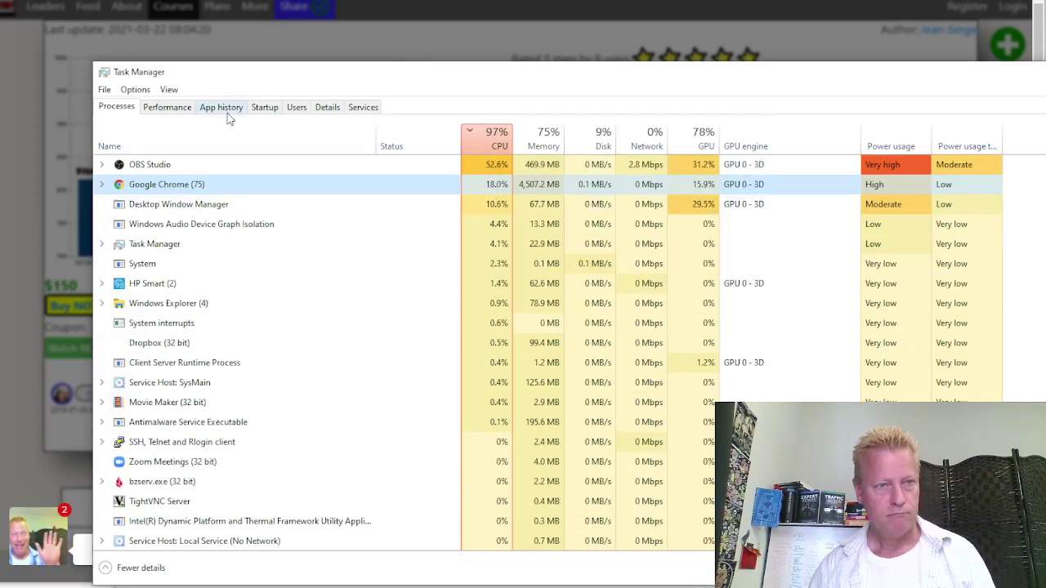
{"action": "left_click", "coordinate": [178, 111]}
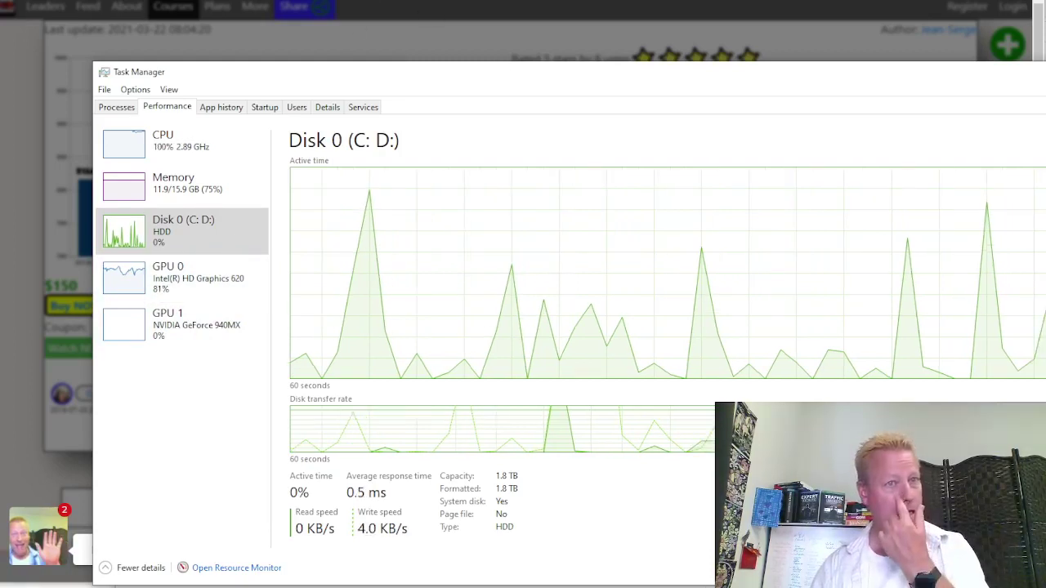
Close Task Manager and switch the Register account dialog to Login Instead
{"action": "key", "text": "alt+F4"}
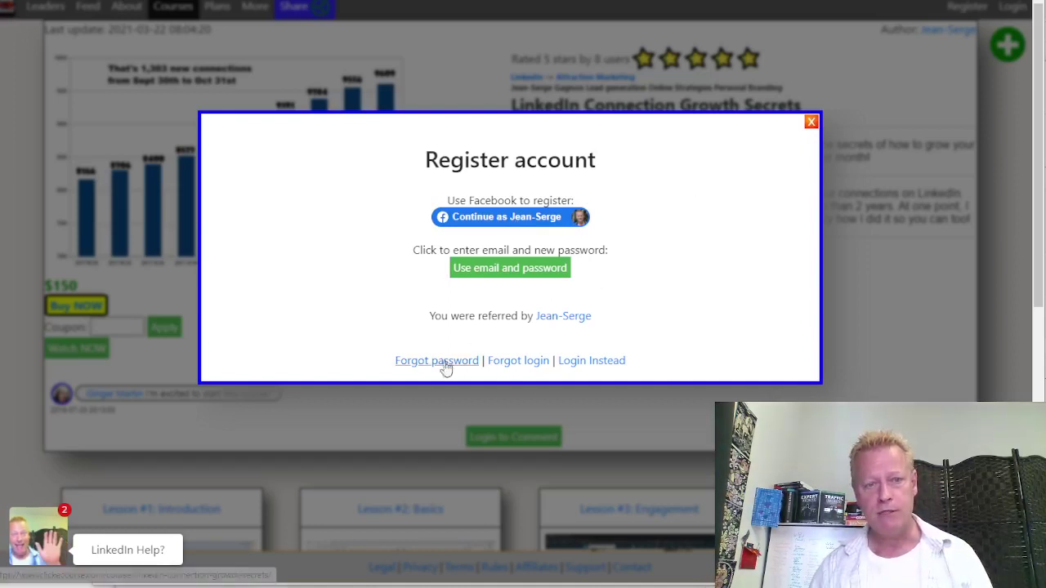
{"action": "left_click", "coordinate": [585, 369]}
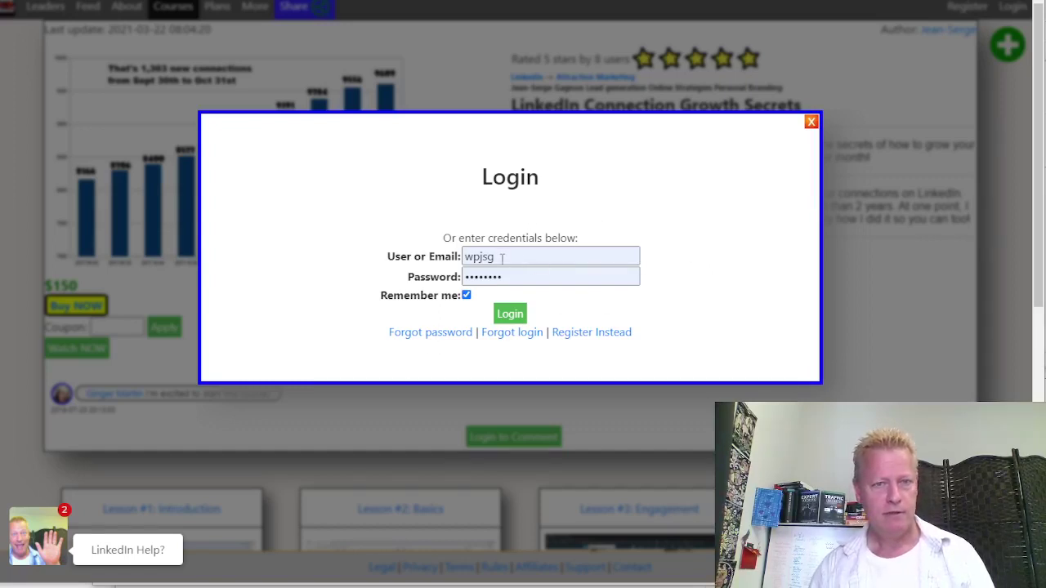
Log in with Facebook and reveal the green plus menu of create options
{"action": "left_click", "coordinate": [558, 258]}
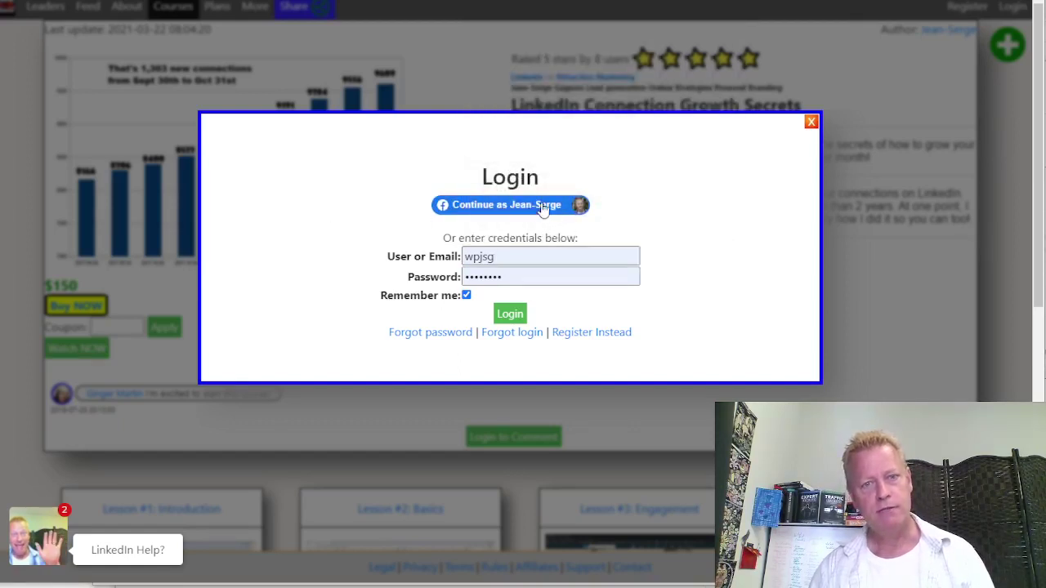
{"action": "left_click", "coordinate": [542, 206]}
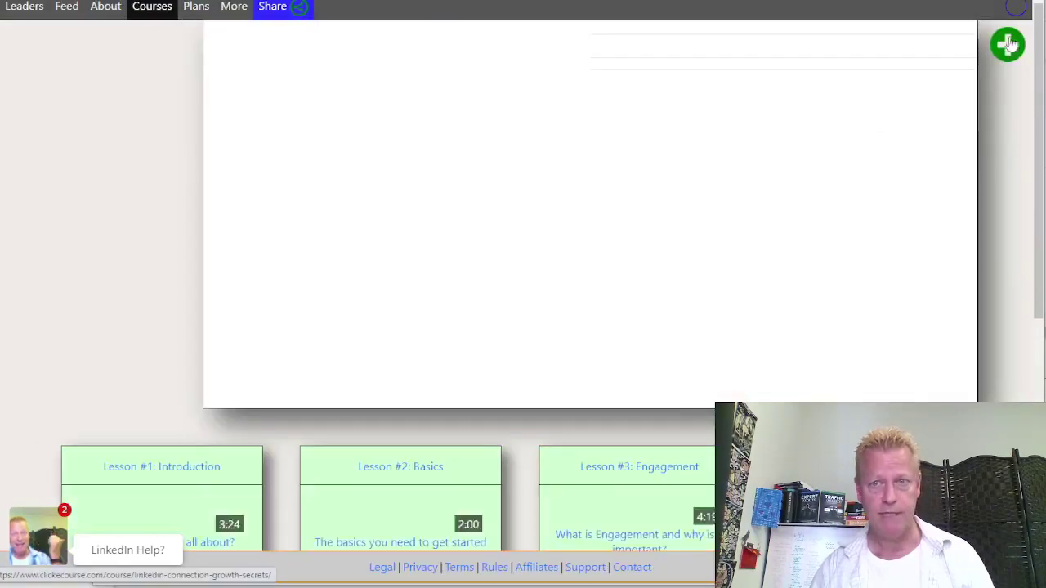
{"action": "mouse_move", "coordinate": [1009, 49]}
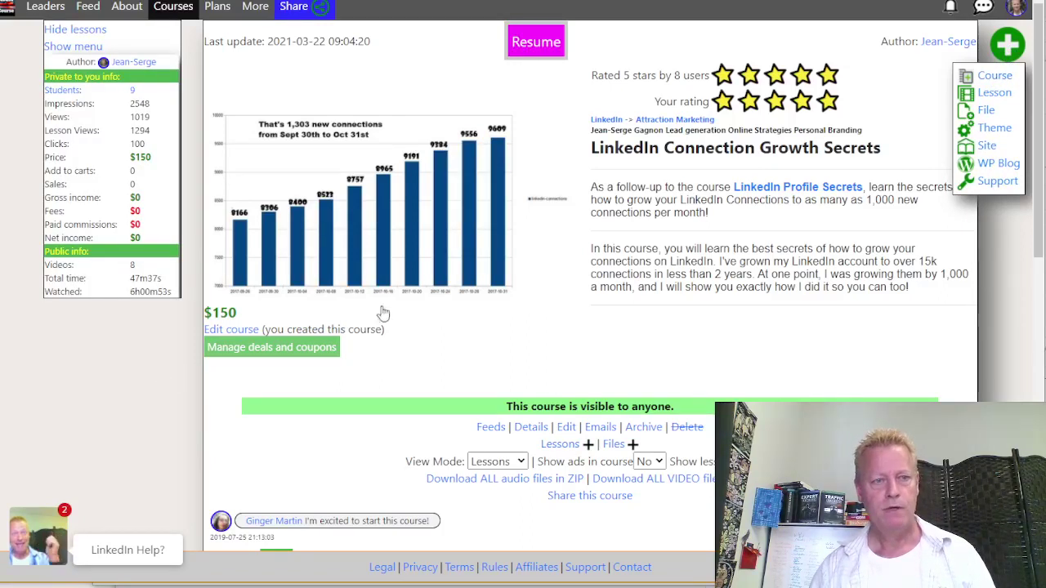
Start a new course and title it 'Test course CIS361'
{"action": "left_click", "coordinate": [546, 332]}
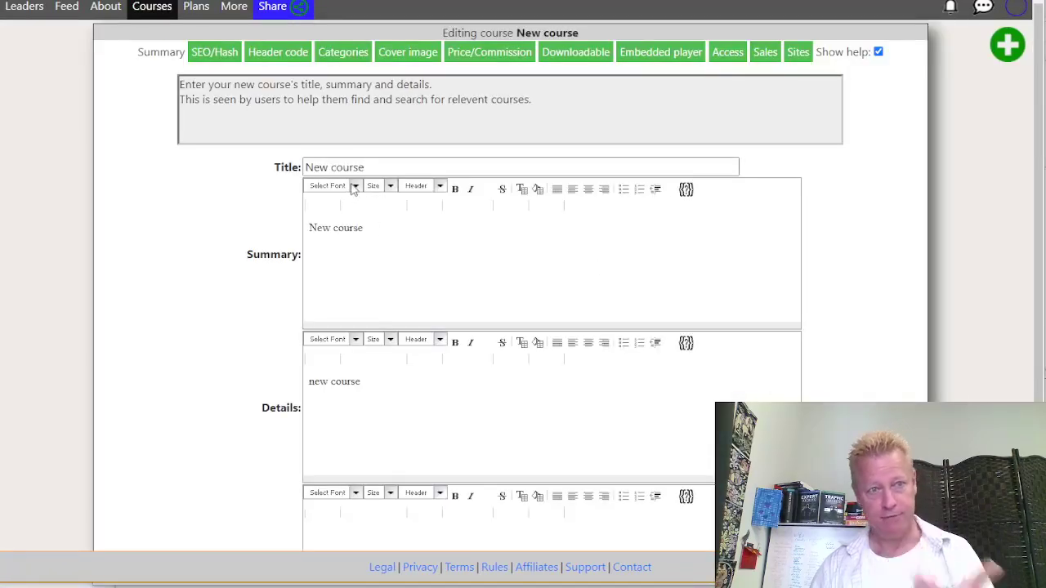
{"action": "left_click", "coordinate": [331, 168]}
{"action": "triple_click", "coordinate": [376, 168]}
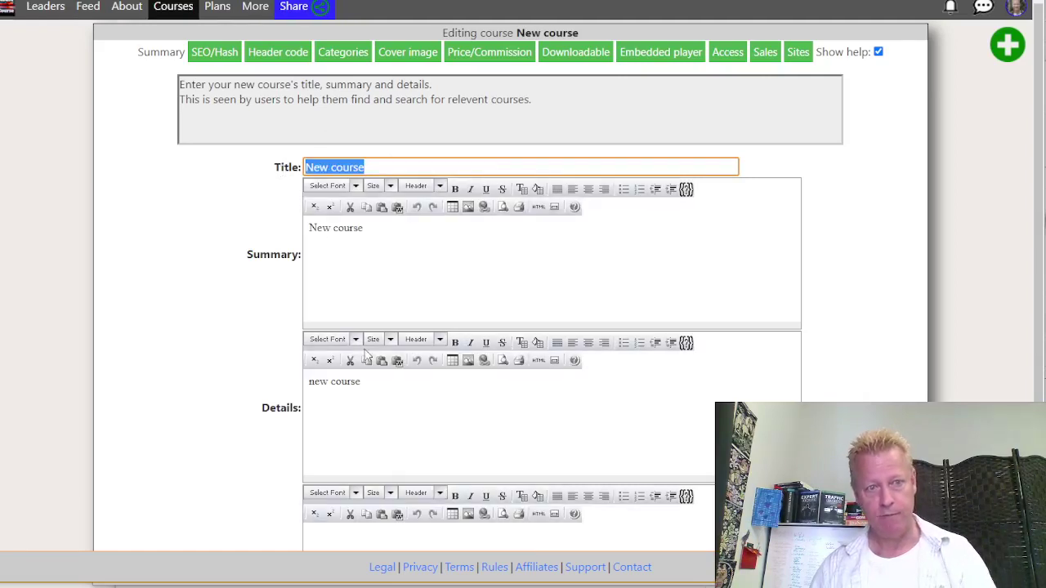
{"action": "key", "text": "BackSpace"}
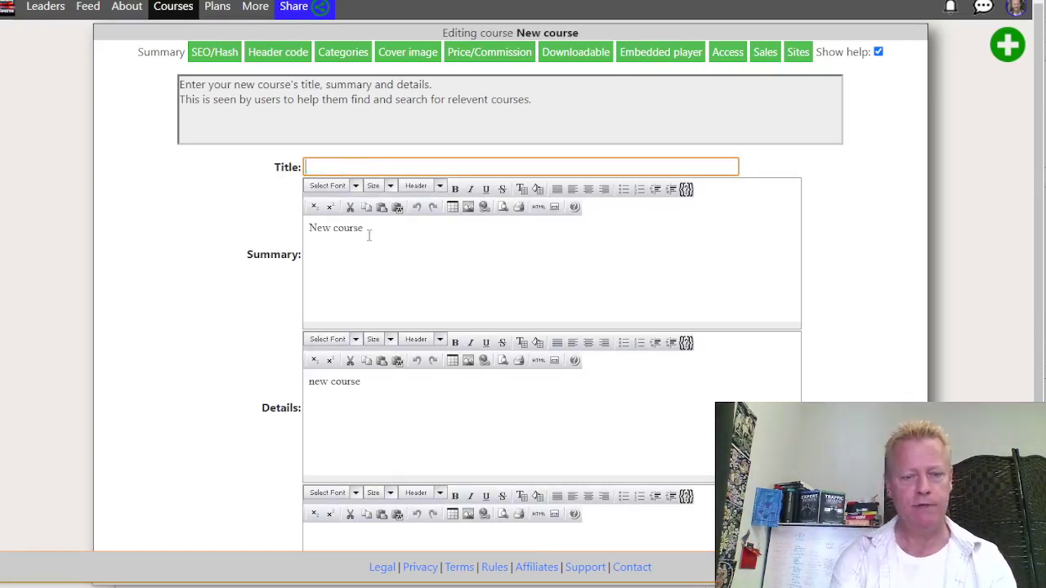
{"action": "type", "text": "Test cou"}
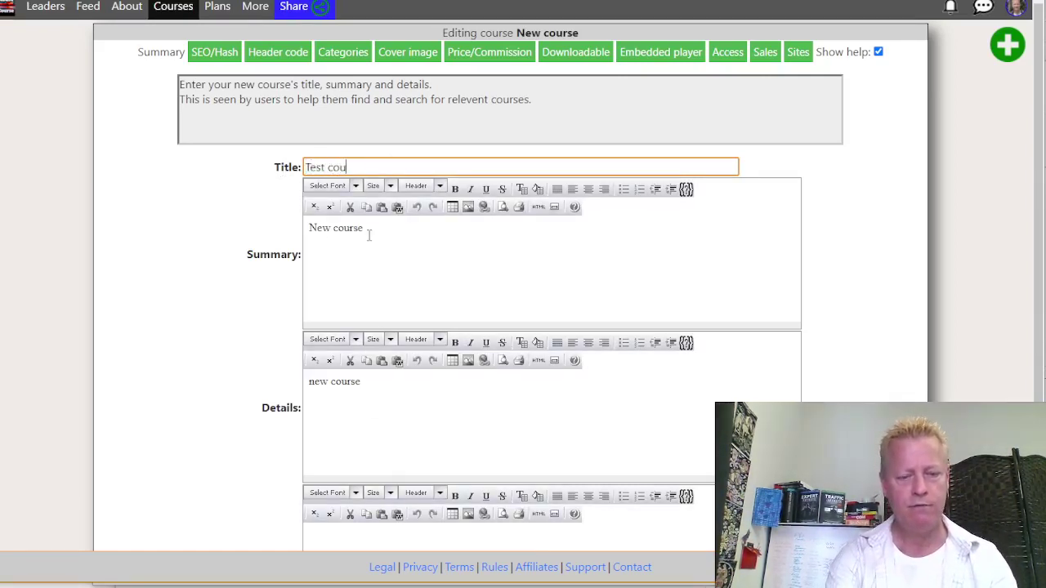
{"action": "type", "text": "rse CIS"}
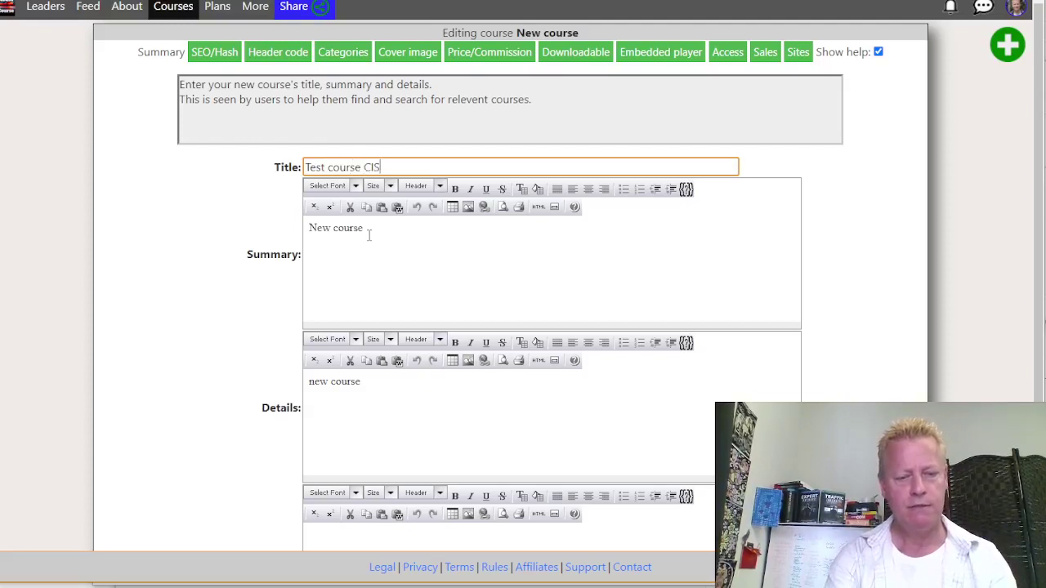
{"action": "type", "text": "361"}
Give the course the summary 'This is a test course' and save it
{"action": "left_click_drag", "start_coordinate": [367, 235], "coordinate": [309, 232]}
{"action": "type", "text": "Thsi si"}
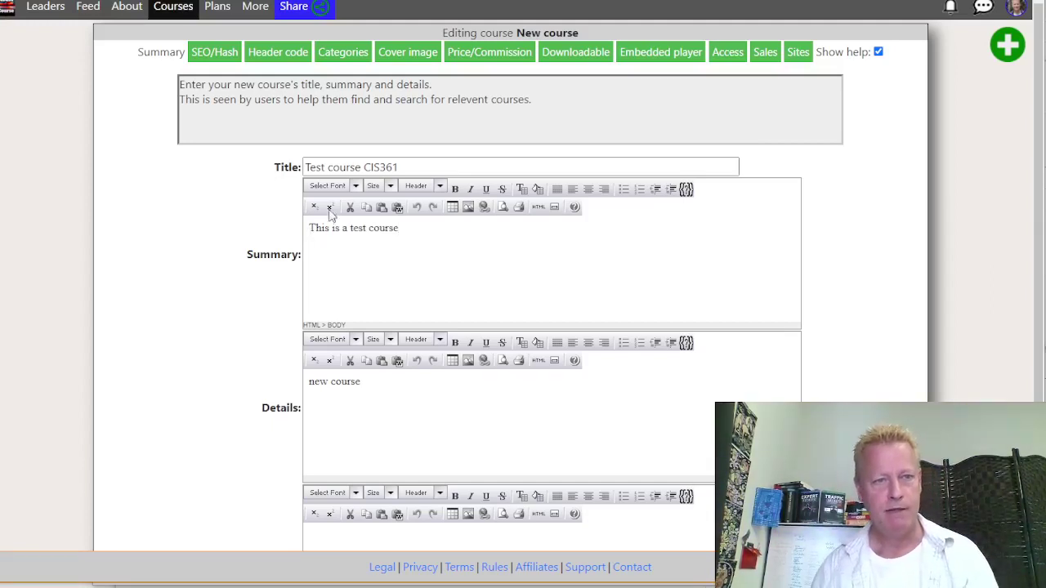
{"action": "left_click", "coordinate": [358, 166]}
{"action": "left_click_drag", "start_coordinate": [323, 163], "coordinate": [279, 167]}
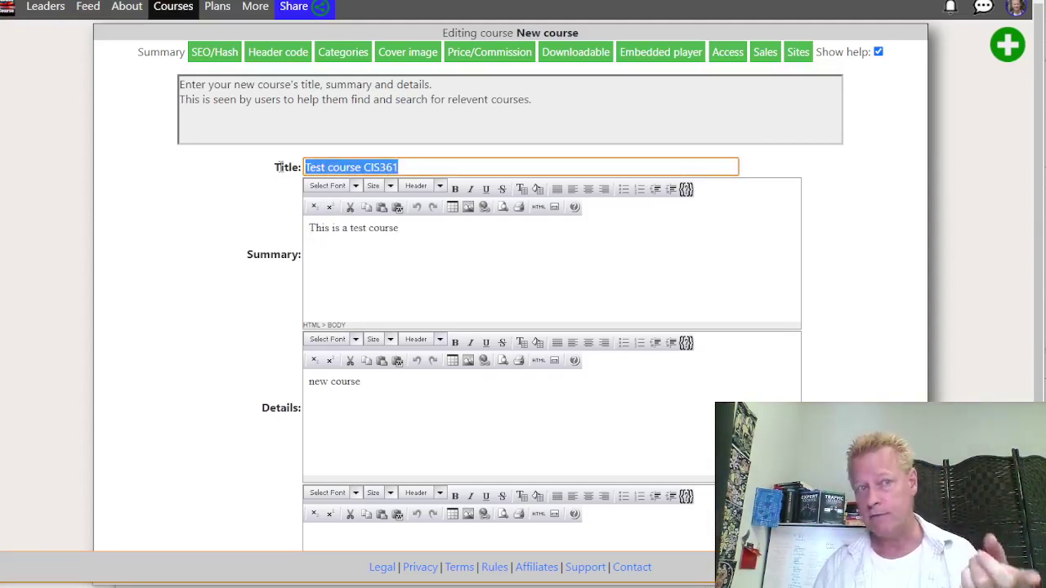
{"action": "left_click_drag", "start_coordinate": [369, 386], "coordinate": [299, 392]}
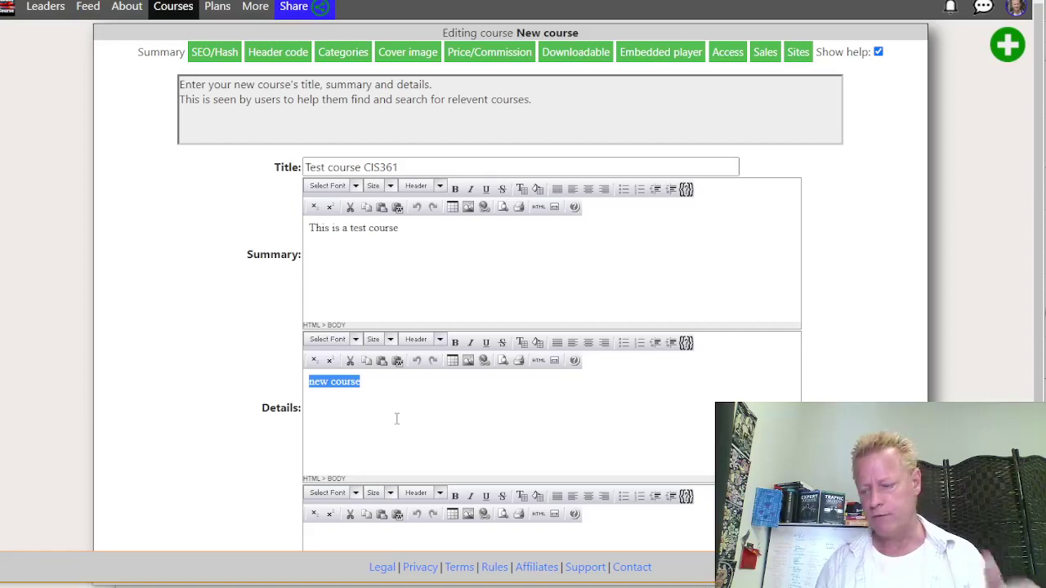
{"action": "scroll", "coordinate": [397, 419], "scroll_direction": "down", "scroll_amount": 2}
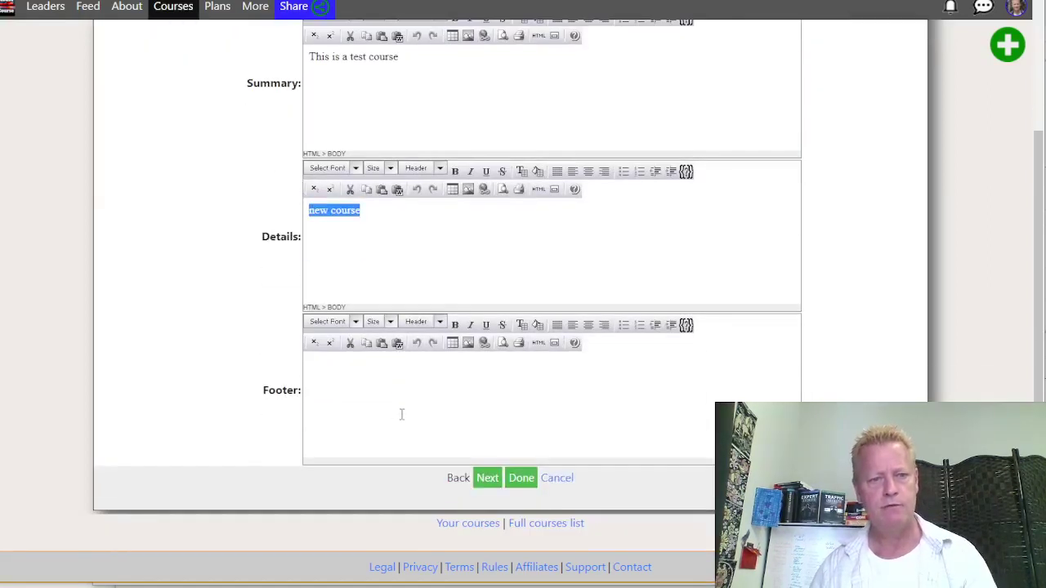
{"action": "left_click", "coordinate": [362, 410]}
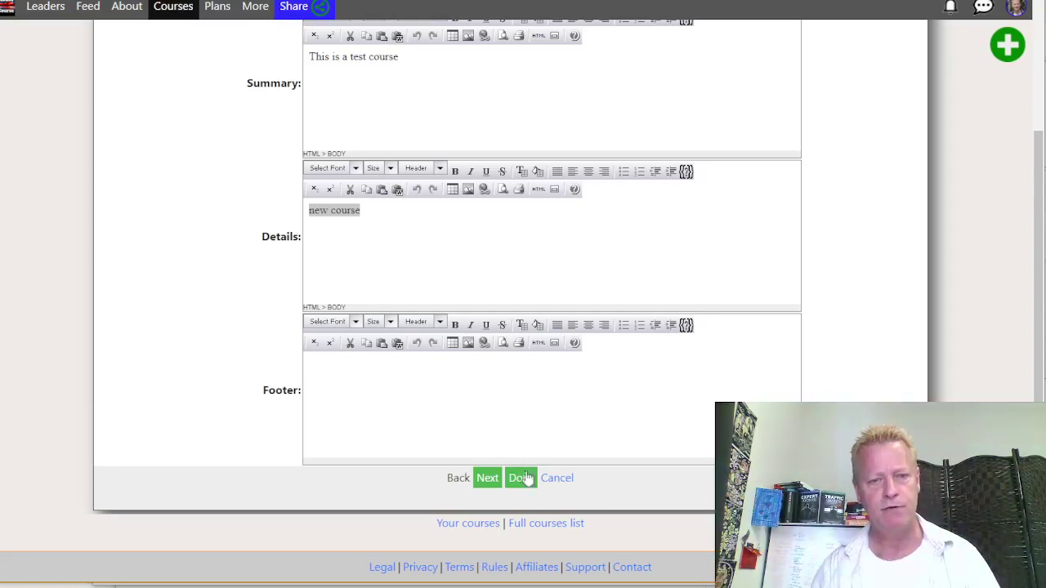
{"action": "left_click", "coordinate": [490, 481]}
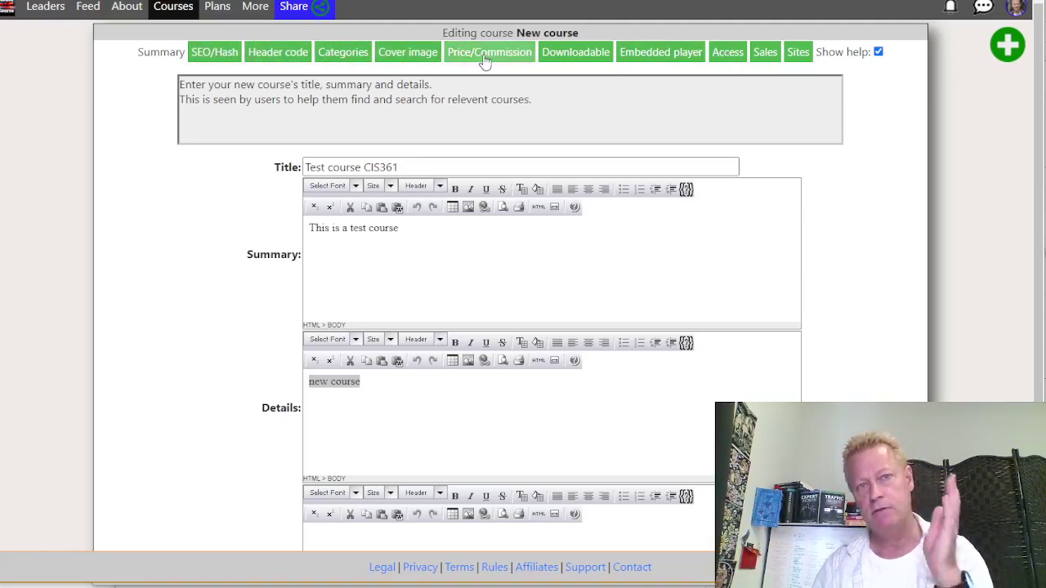
Open the new course's cover image settings
{"action": "scroll", "coordinate": [584, 476], "scroll_direction": "down", "scroll_amount": 2}
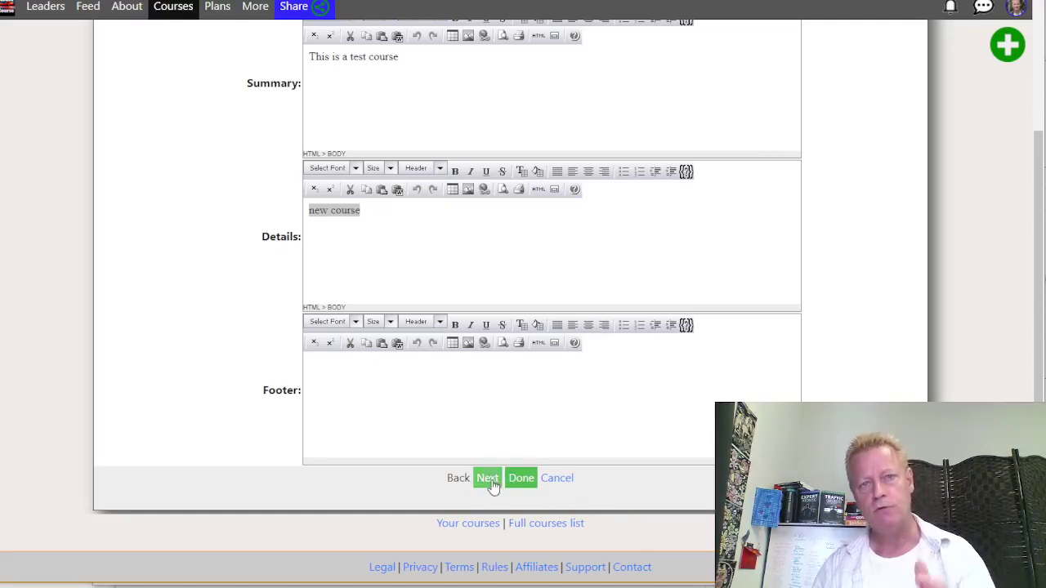
{"action": "scroll", "coordinate": [492, 486], "scroll_direction": "up", "scroll_amount": 2}
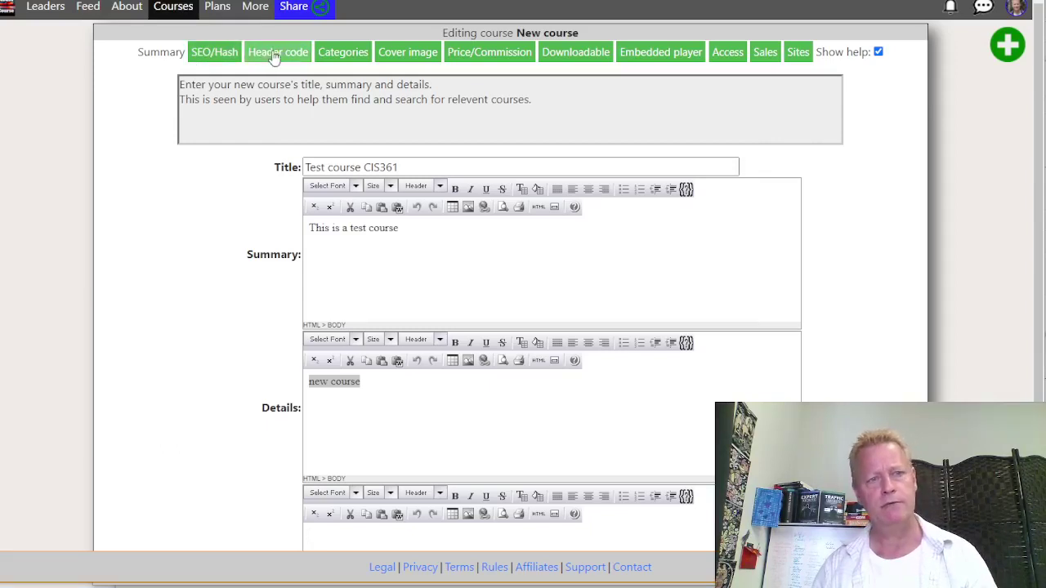
{"action": "left_click", "coordinate": [413, 56]}
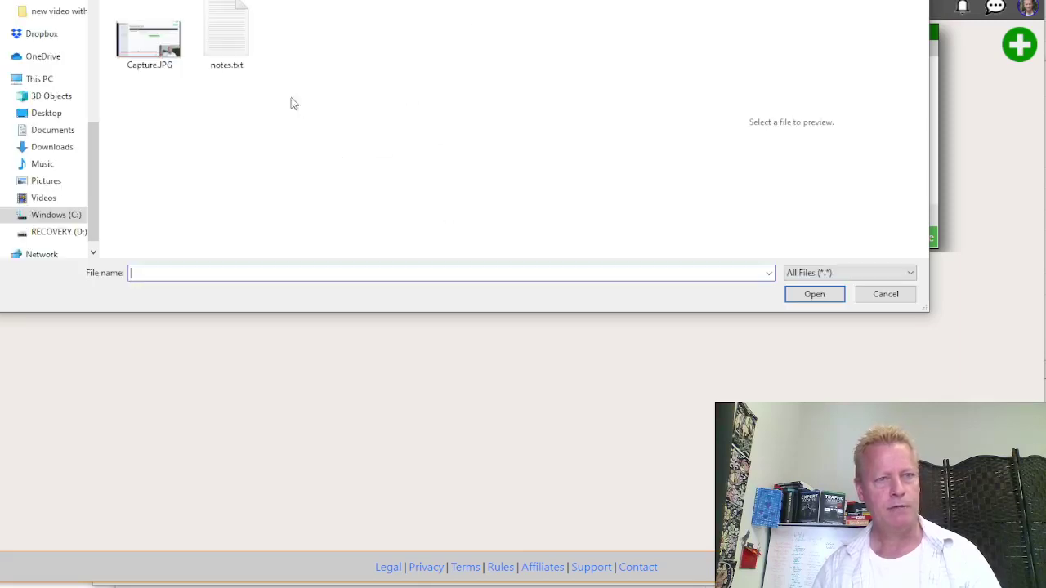
Confirm Capture.JPG as the cover image of Test course CIS361
{"action": "key", "text": "Escape"}
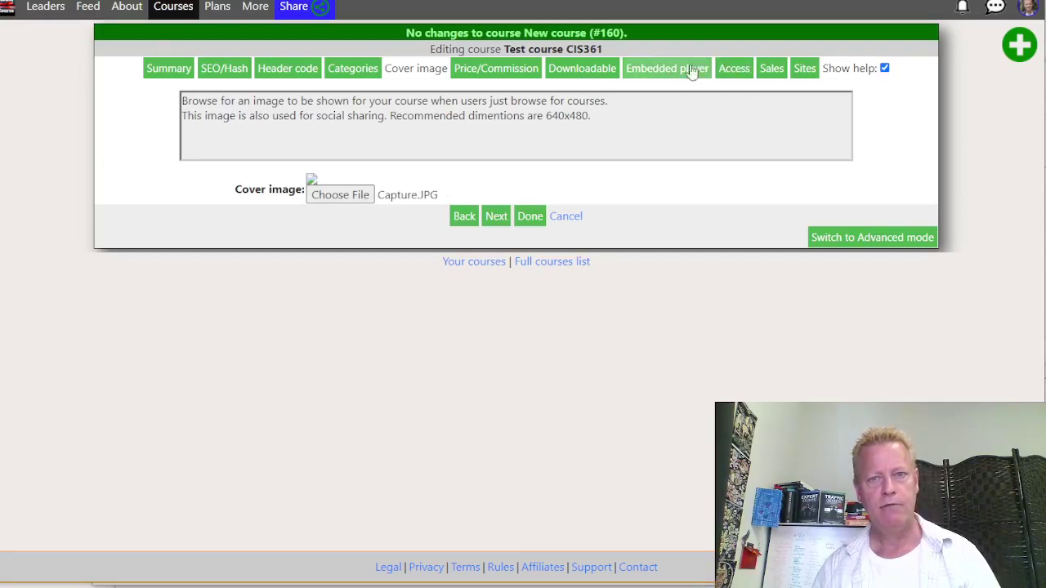
{"action": "left_click", "coordinate": [510, 72]}
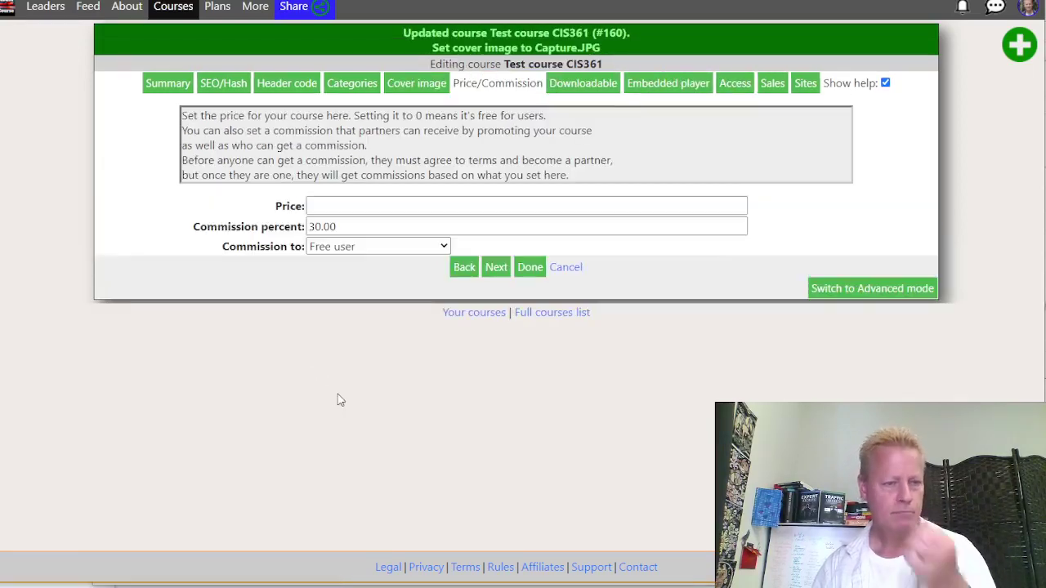
Set the course price to 5
{"action": "left_click", "coordinate": [361, 204]}
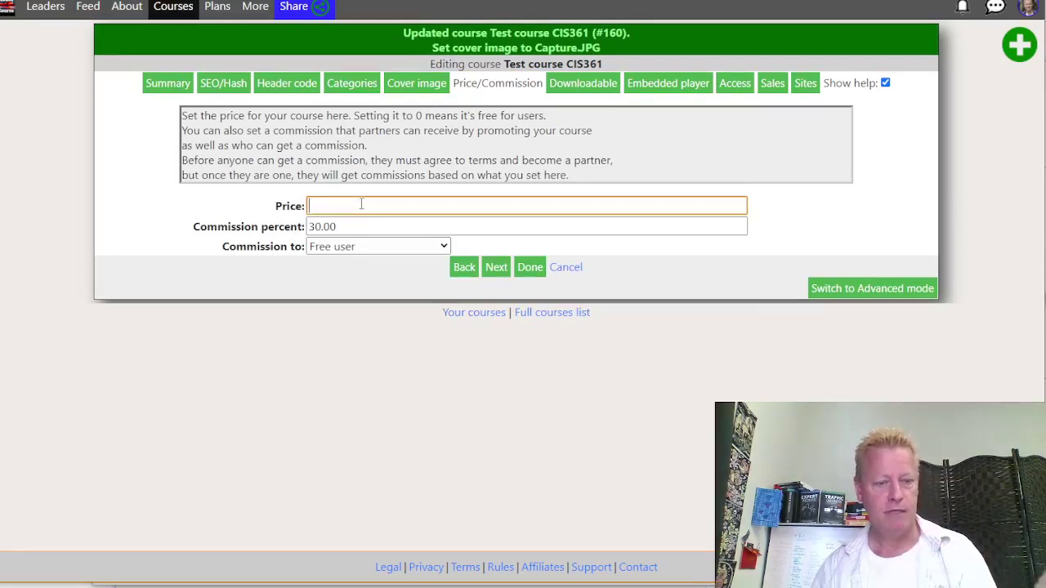
{"action": "type", "text": "50"}
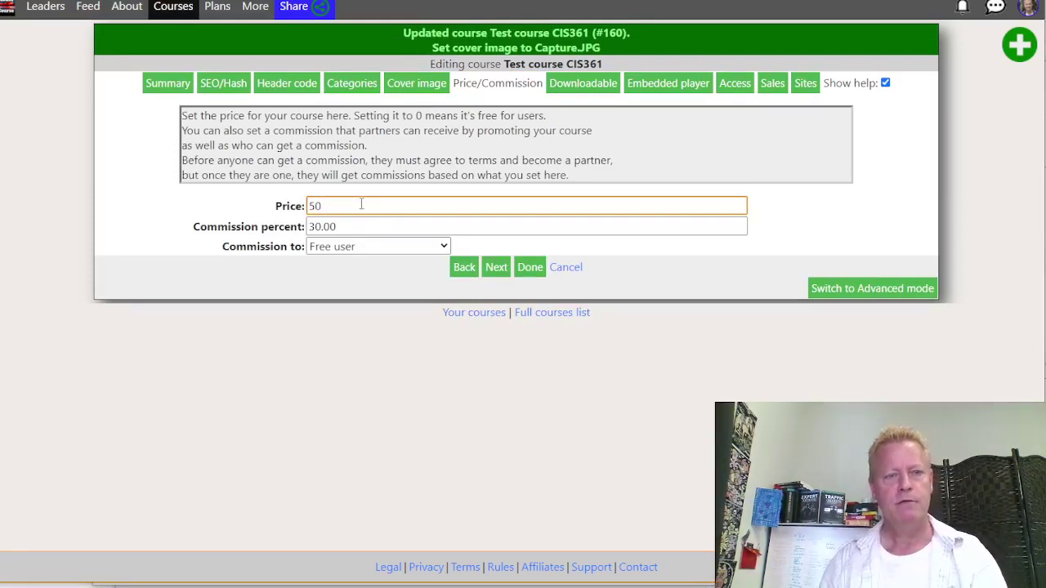
{"action": "key", "text": "ctrl+a"}
{"action": "type", "text": "100"}
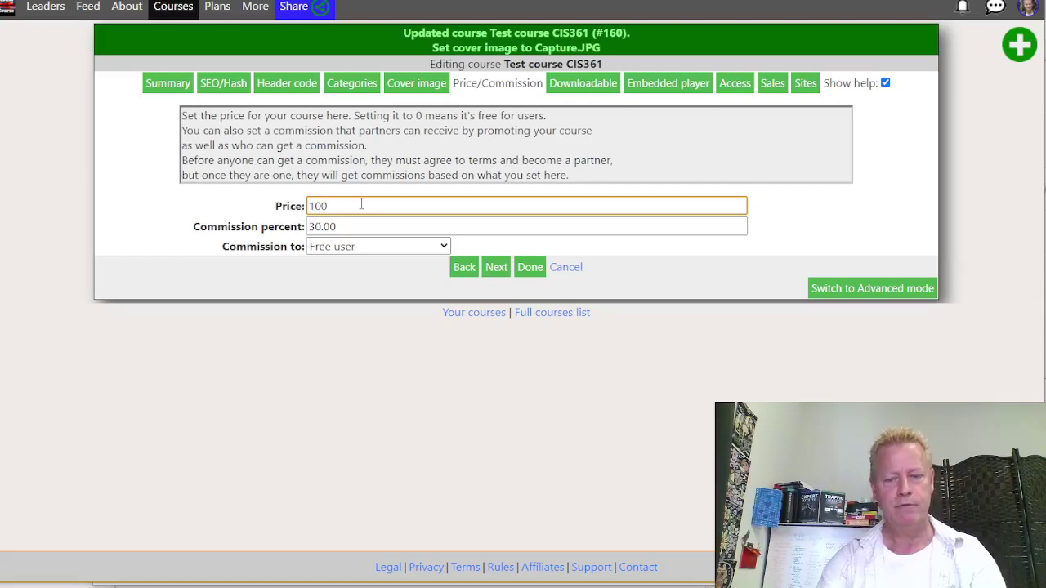
{"action": "key", "text": "BackSpace"}
{"action": "key", "text": "BackSpace"}
{"action": "type", "text": "5"}
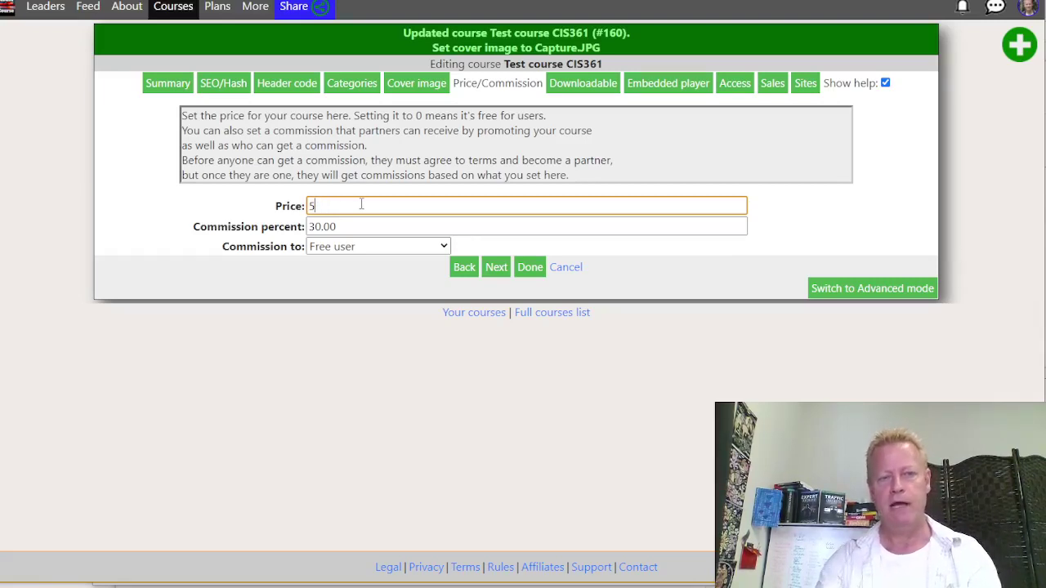
Set the commission percent to 25 with Free user as recipient, and save the pricing
{"action": "key", "text": "Tab"}
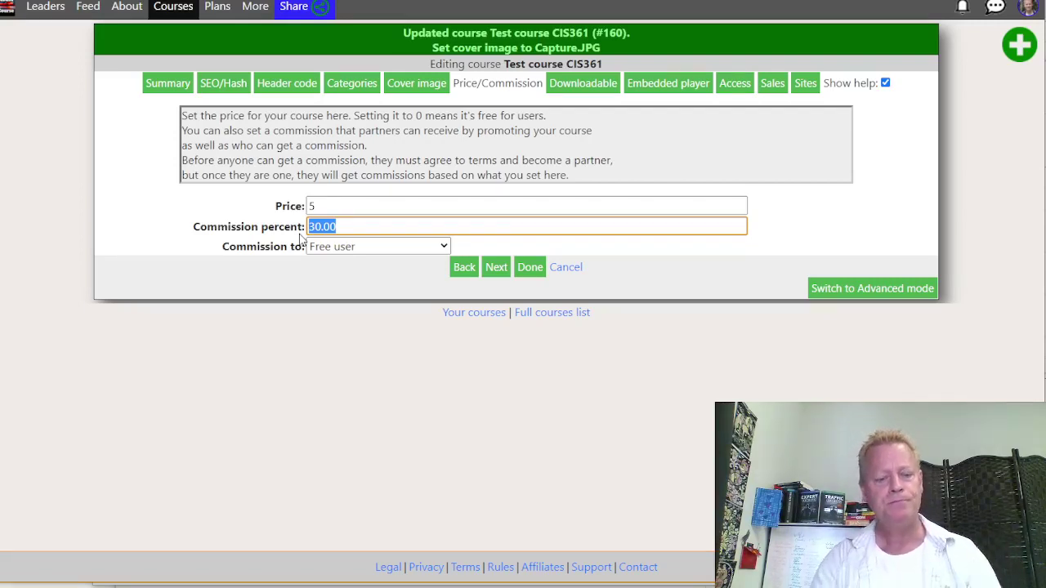
{"action": "type", "text": "100"}
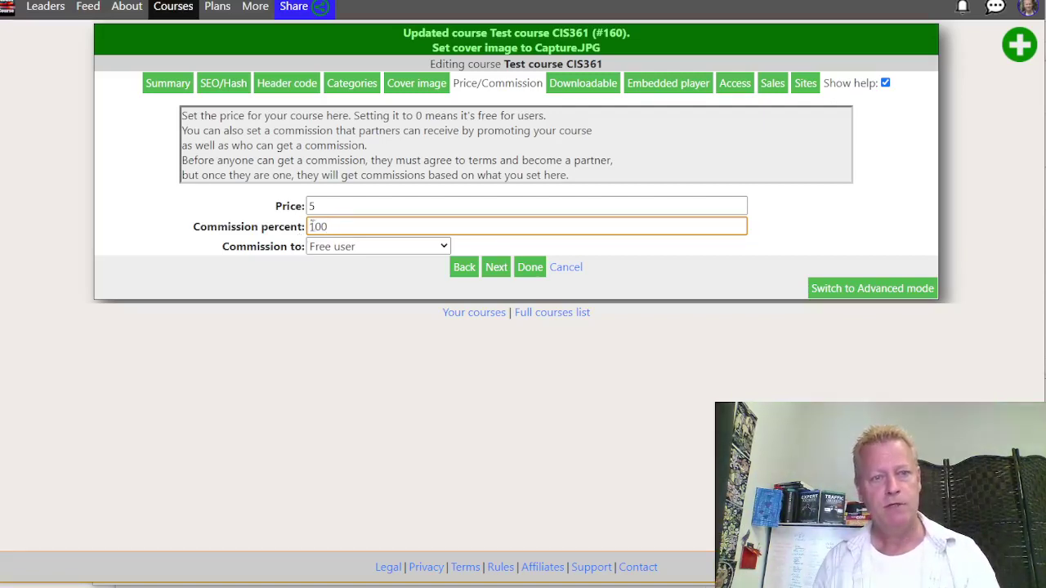
{"action": "double_click", "coordinate": [322, 227]}
{"action": "type", "text": "5"}
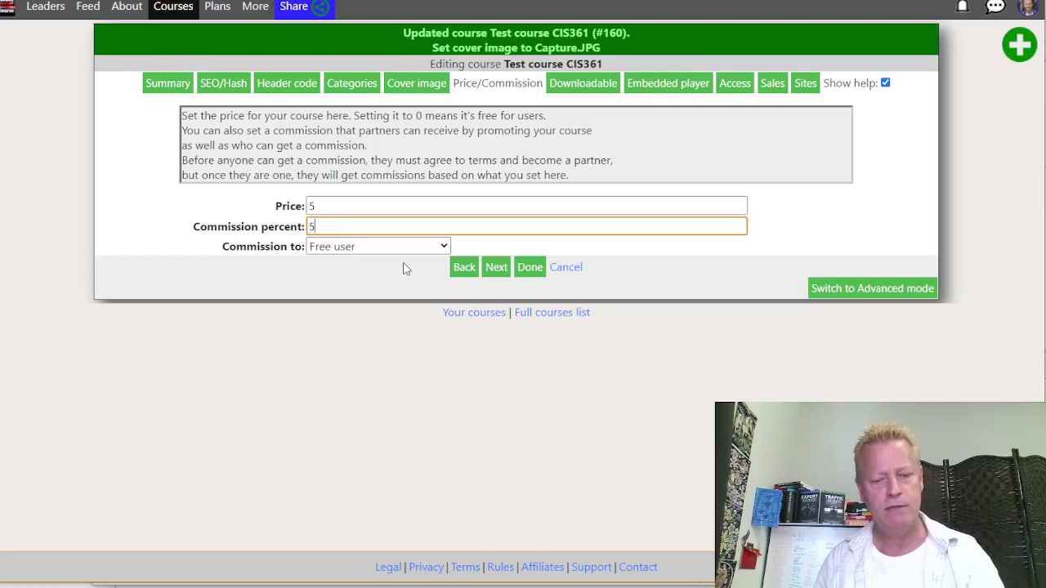
{"action": "type", "text": "0"}
{"action": "double_click", "coordinate": [316, 227]}
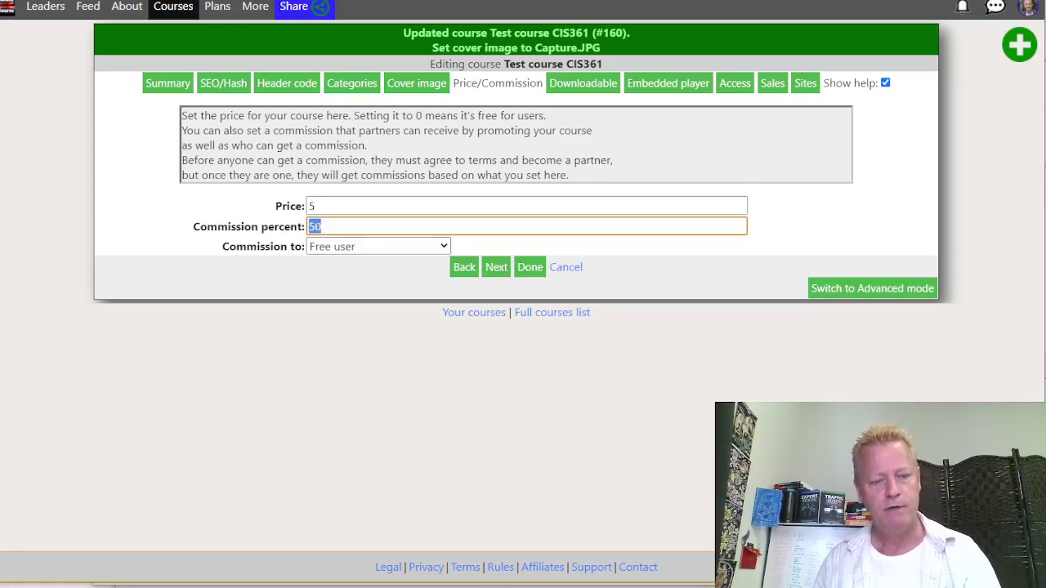
{"action": "type", "text": "25"}
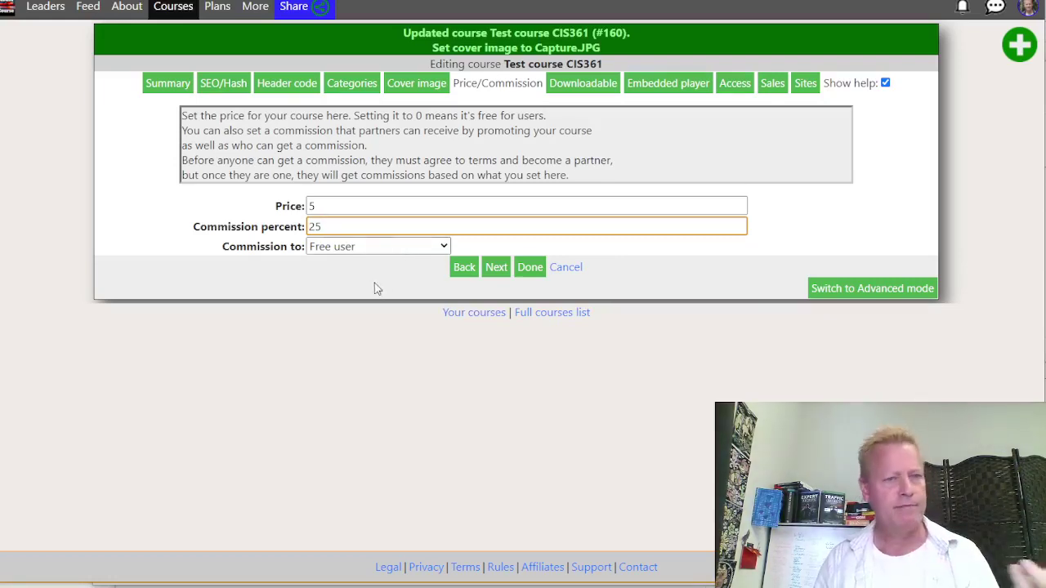
{"action": "left_click", "coordinate": [283, 227]}
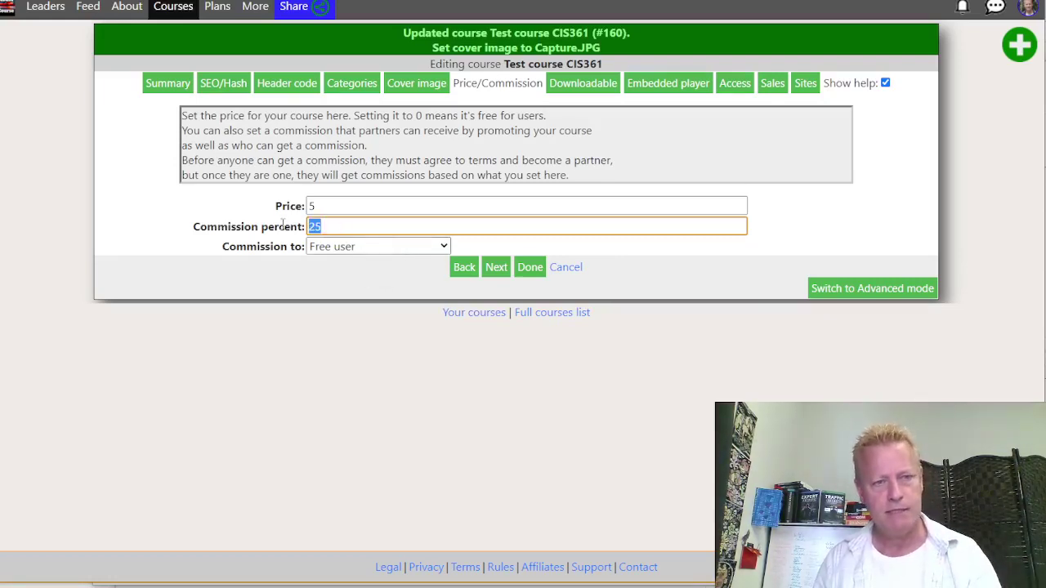
{"action": "left_click", "coordinate": [357, 288]}
{"action": "left_click", "coordinate": [345, 249]}
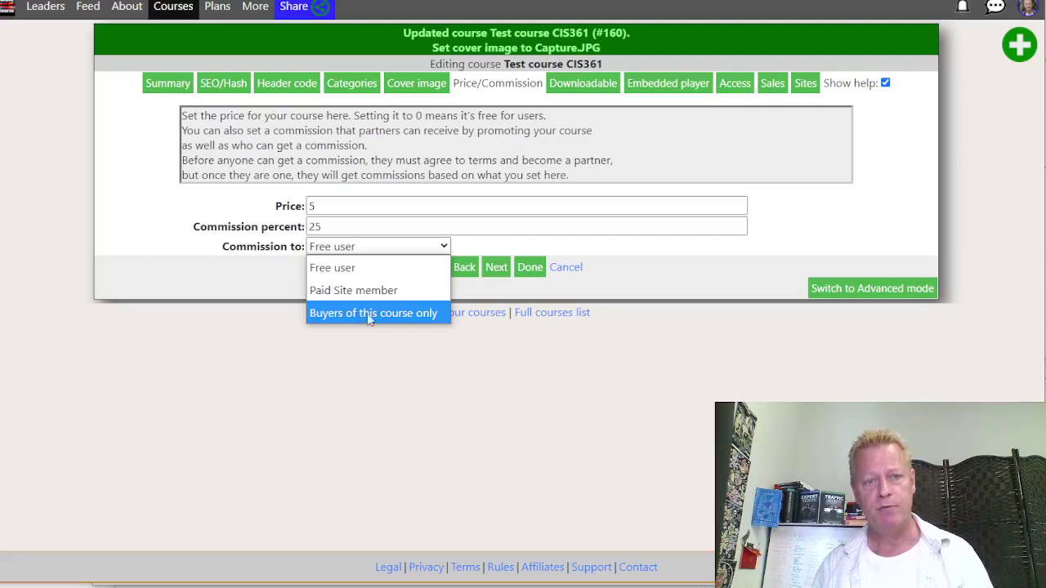
{"action": "left_click", "coordinate": [660, 271]}
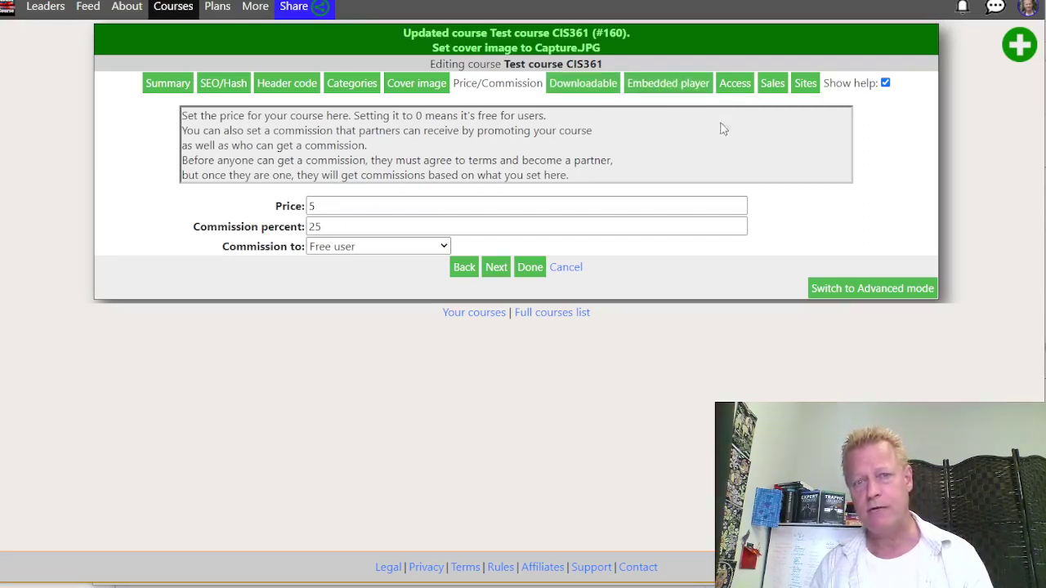
{"action": "left_click", "coordinate": [735, 85]}
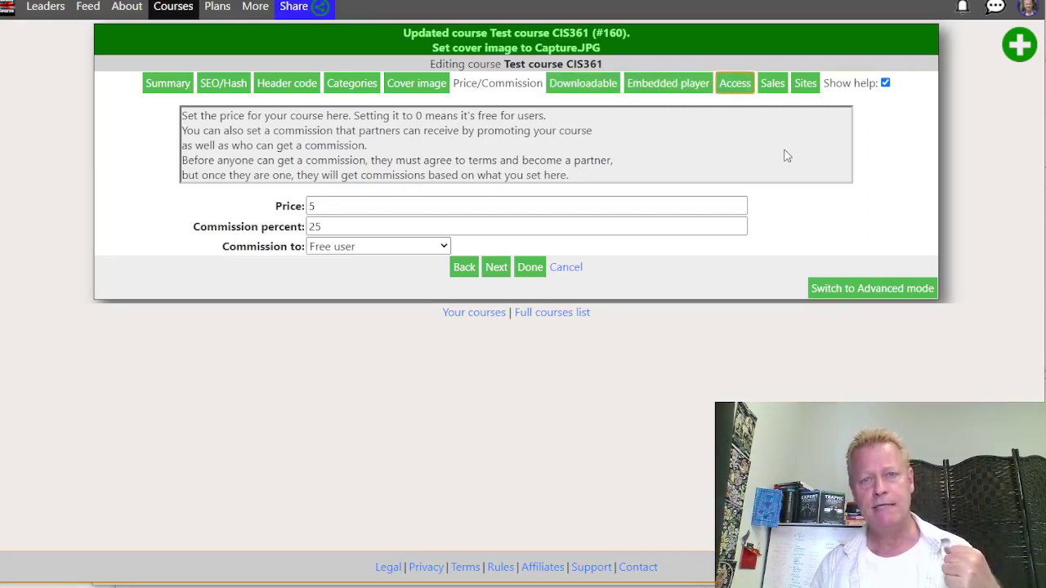
Set access to 'Unlisted: Can only access with special link' and save the course
{"action": "left_click", "coordinate": [406, 214]}
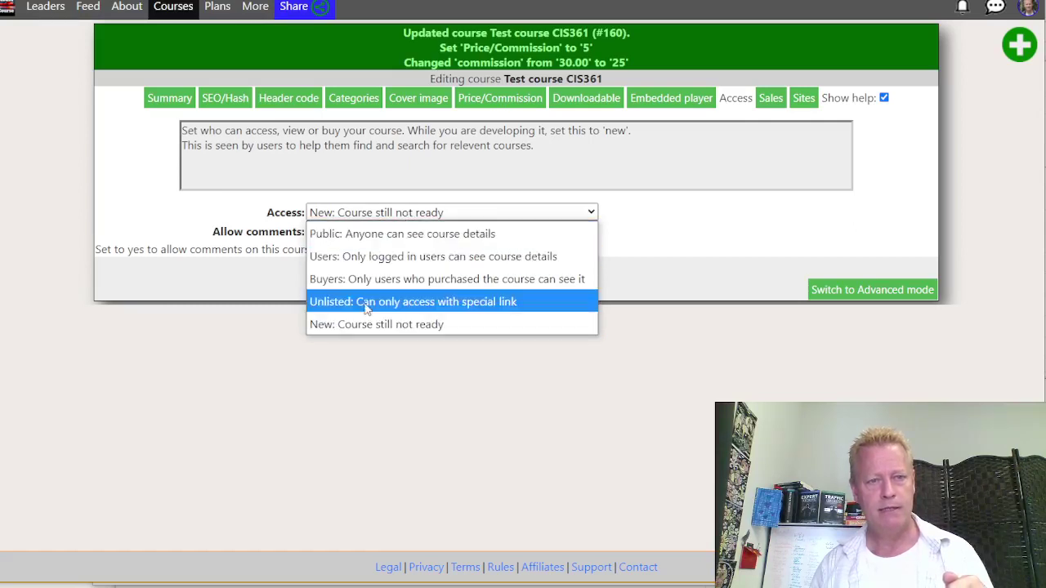
{"action": "left_click", "coordinate": [366, 302]}
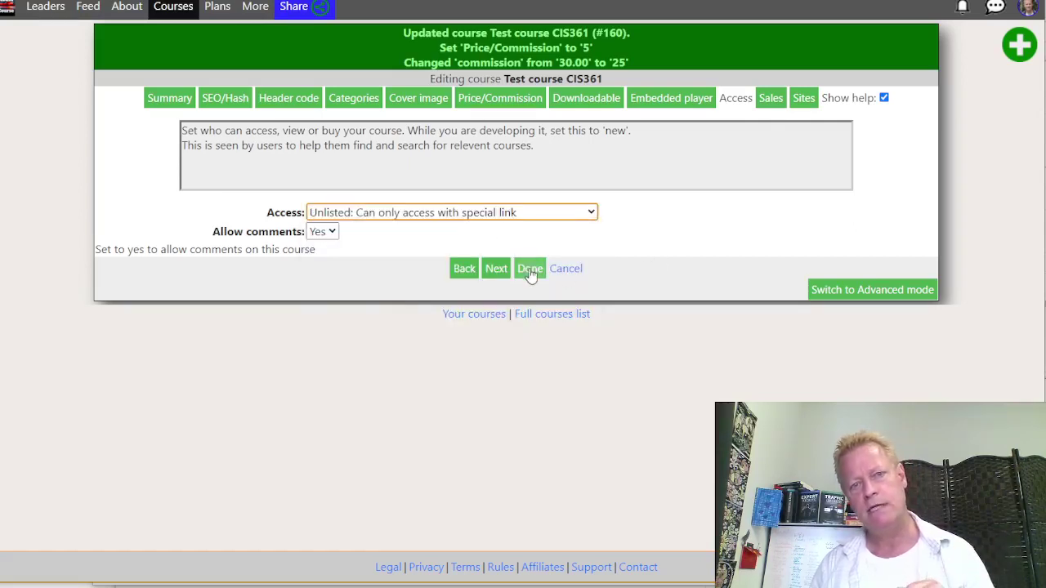
{"action": "left_click", "coordinate": [530, 270]}
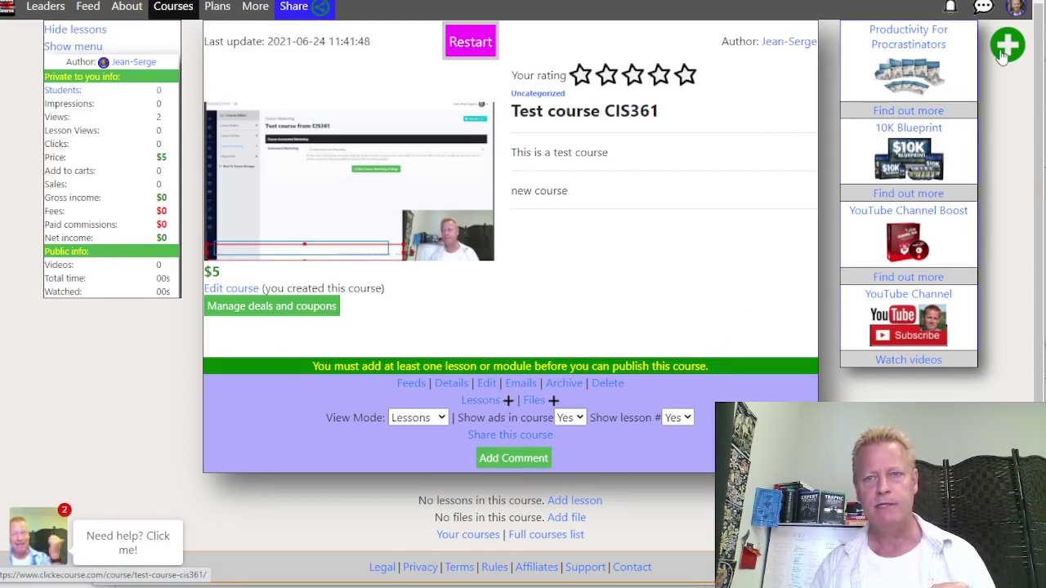
{"action": "mouse_move", "coordinate": [1016, 64]}
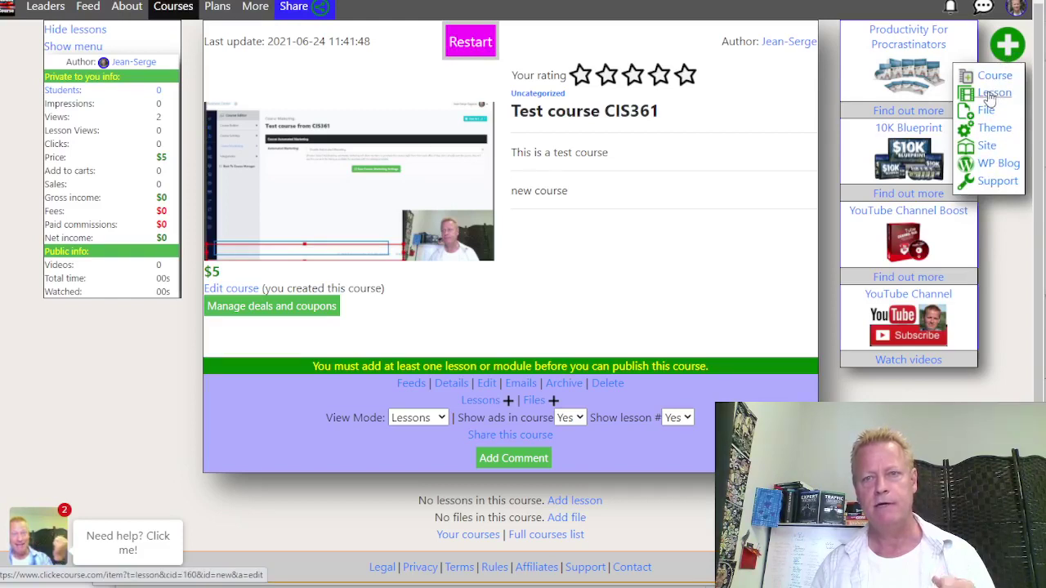
Start a new lesson and replace its default title with 'Introduction'
{"action": "left_click", "coordinate": [992, 96]}
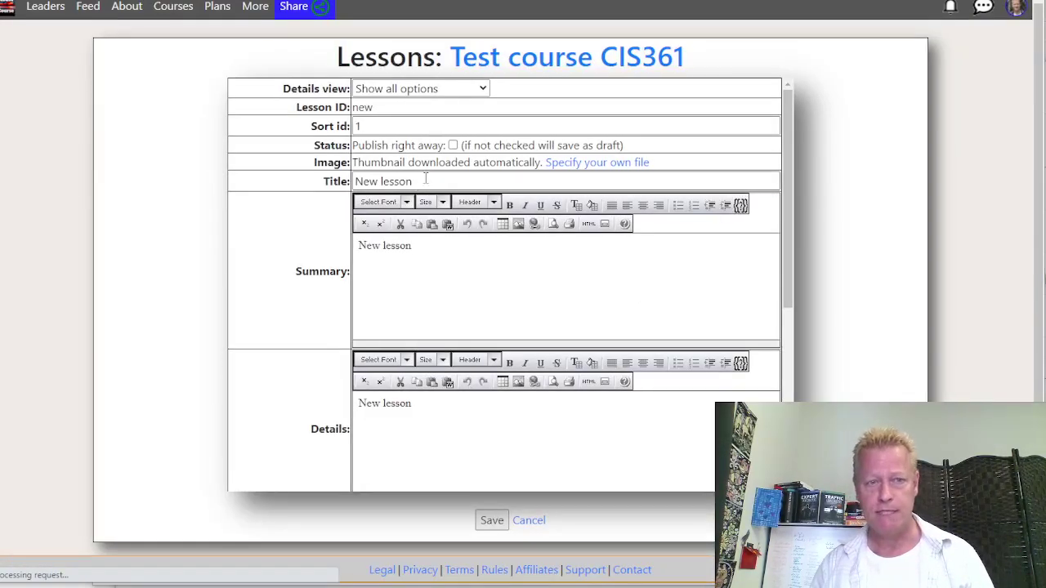
{"action": "left_click_drag", "start_coordinate": [426, 179], "coordinate": [335, 183]}
{"action": "left_click_drag", "start_coordinate": [432, 252], "coordinate": [287, 252]}
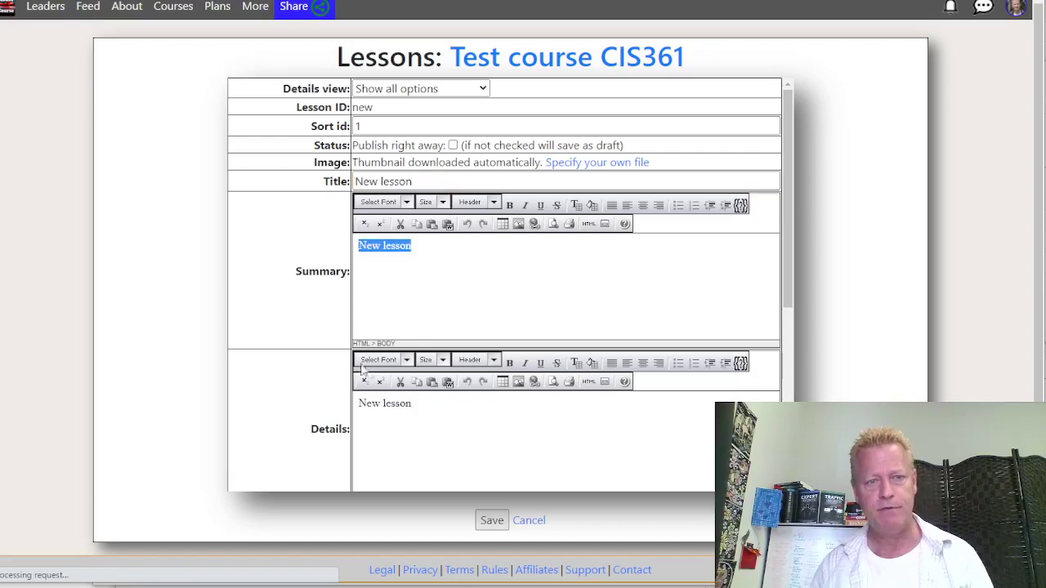
{"action": "left_click_drag", "start_coordinate": [359, 427], "coordinate": [483, 453]}
{"action": "scroll", "coordinate": [458, 462], "scroll_direction": "down", "scroll_amount": 4}
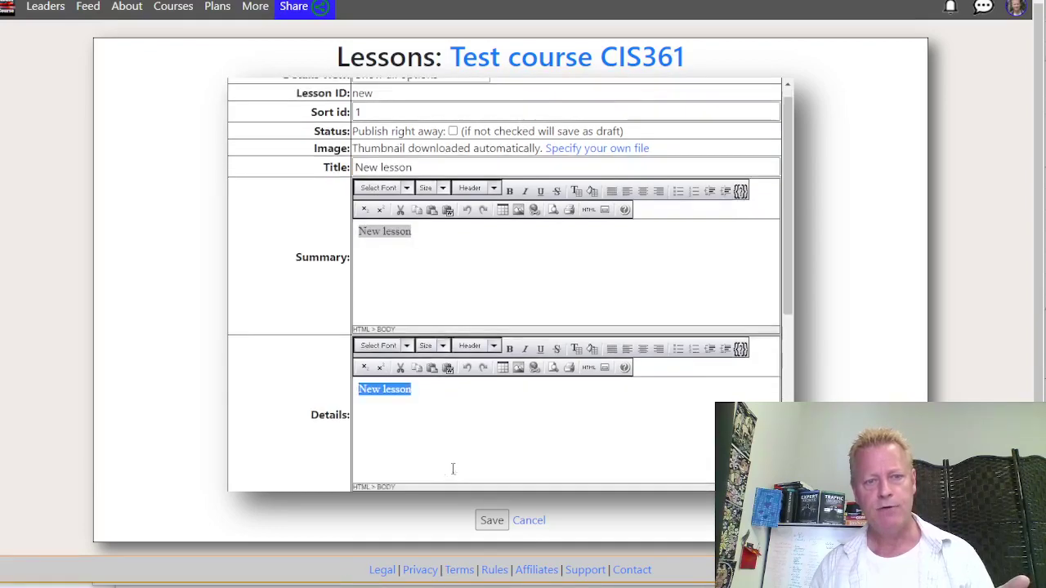
{"action": "left_click", "coordinate": [425, 335]}
{"action": "scroll", "coordinate": [423, 331], "scroll_direction": "up", "scroll_amount": 4}
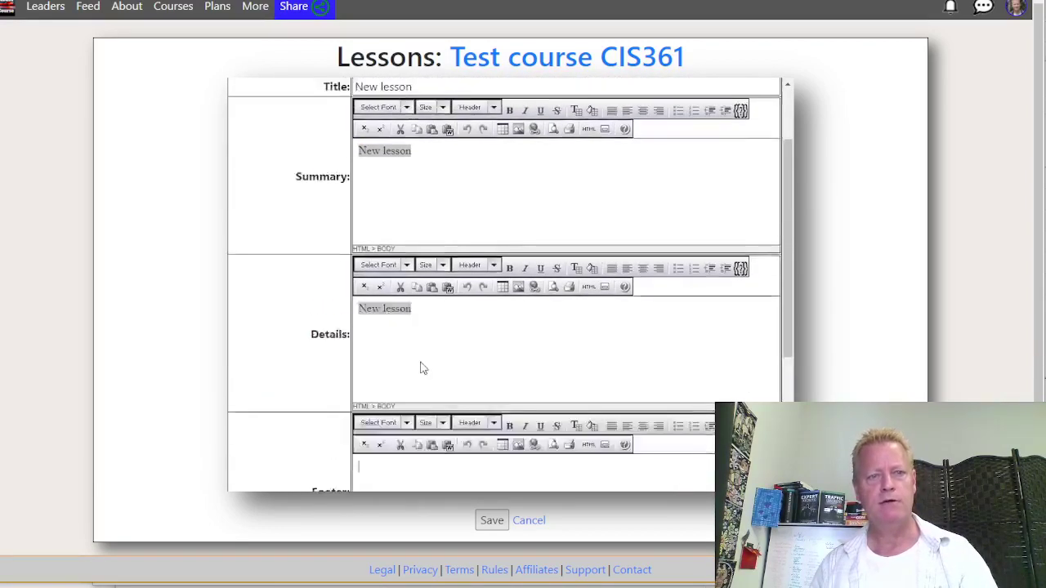
{"action": "triple_click", "coordinate": [425, 183]}
{"action": "left_click_drag", "start_coordinate": [425, 186], "coordinate": [295, 194]}
{"action": "type", "text": "Int"}
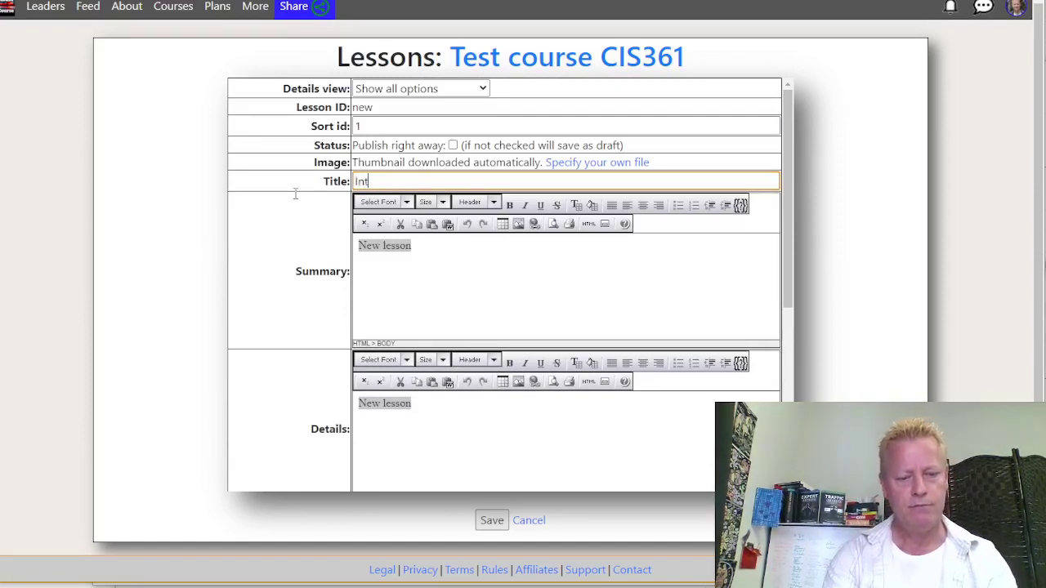
{"action": "type", "text": "roduction"}
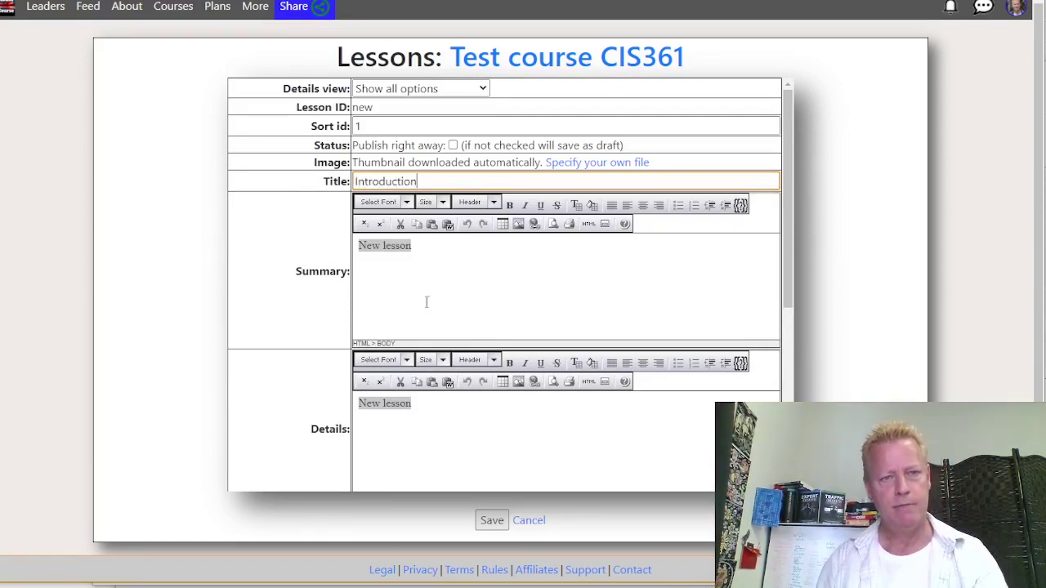
Replace the lesson summary with 'Introduction to this course'
{"action": "left_click", "coordinate": [427, 280]}
{"action": "key", "text": "ctrl+a"}
{"action": "key", "text": "BackSpace"}
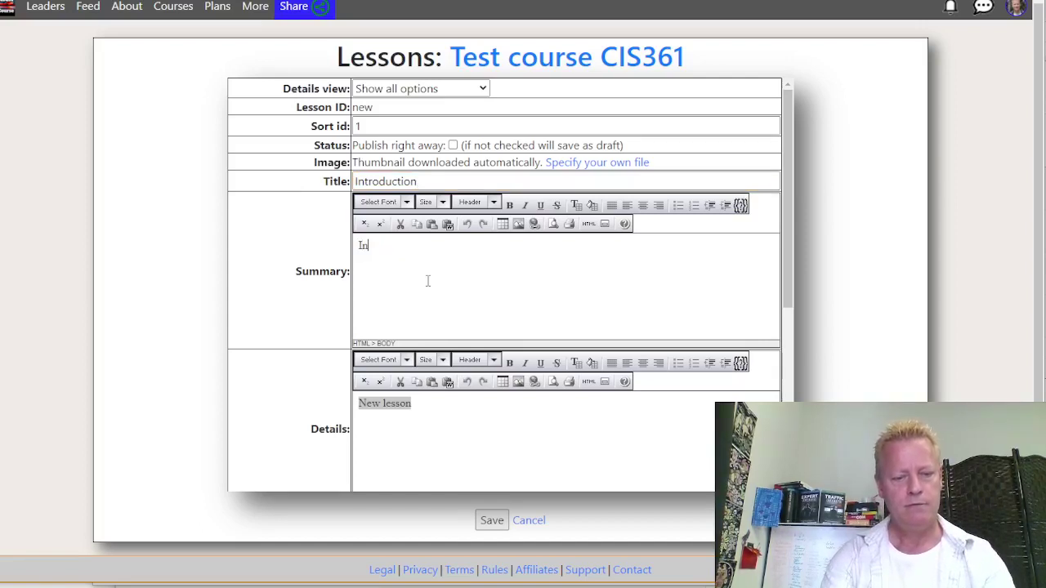
{"action": "type", "text": "Introduction to th"}
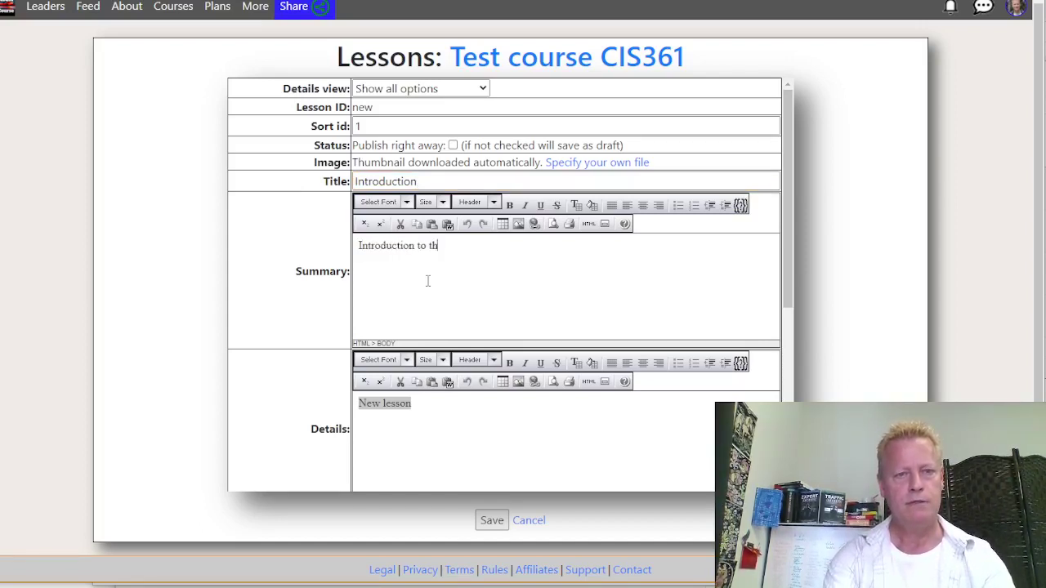
{"action": "type", "text": "is"}
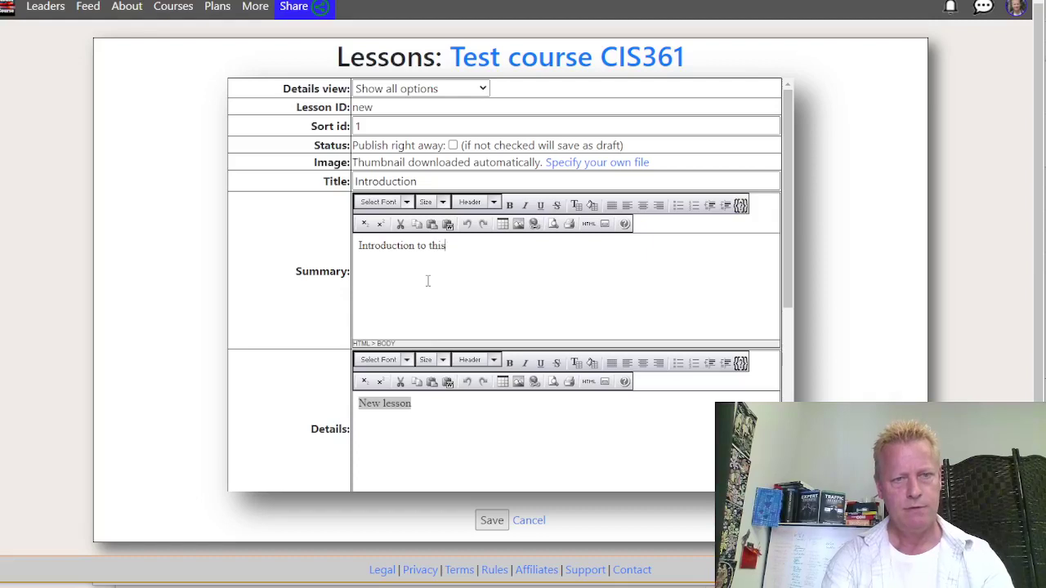
{"action": "type", "text": " cour"}
Replace the lesson details with 'This is the introduction to this course'
{"action": "left_click", "coordinate": [430, 425]}
{"action": "key", "text": "ctrl+a"}
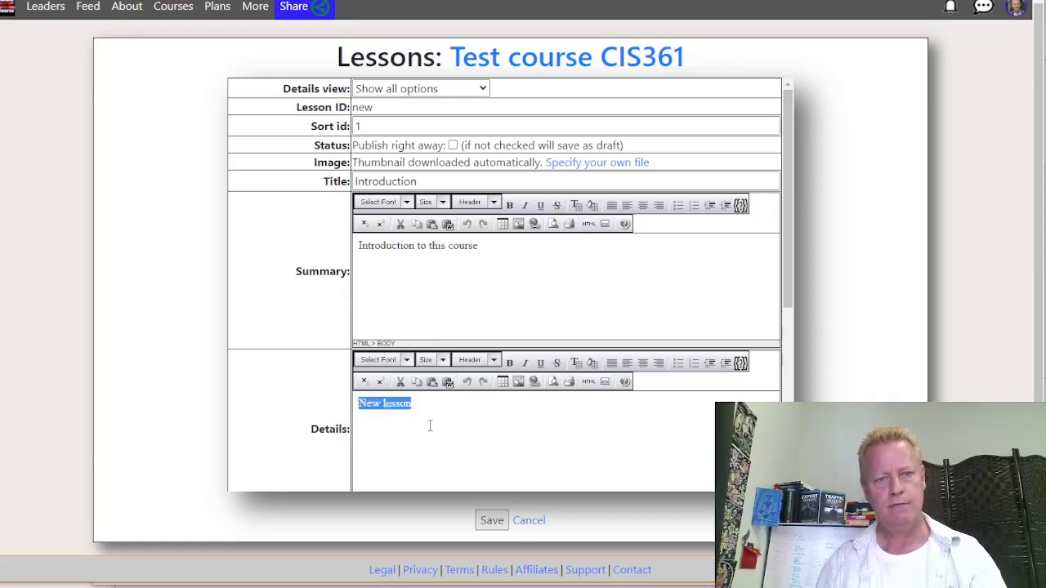
{"action": "left_click", "coordinate": [430, 423]}
{"action": "key", "text": "ctrl+a"}
{"action": "type", "text": "Th"}
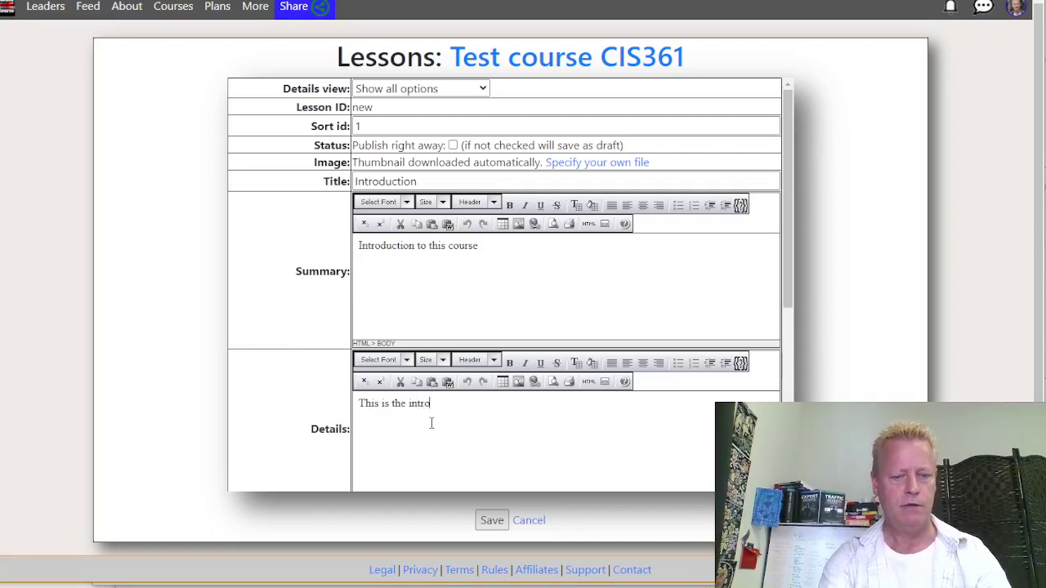
{"action": "type", "text": "is is the introduction to this course"}
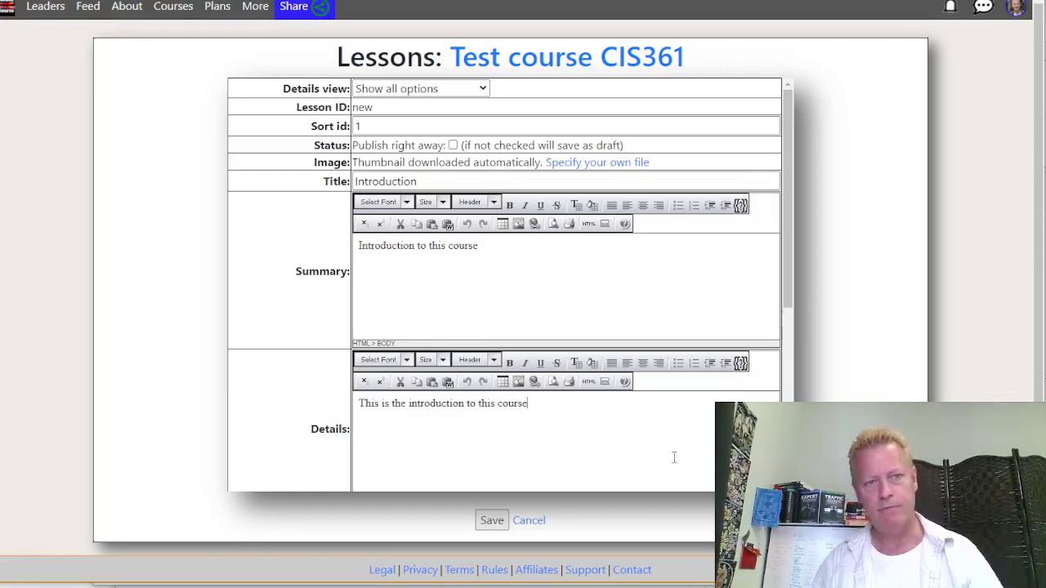
{"action": "scroll", "coordinate": [263, 287], "scroll_direction": "down", "scroll_amount": 4}
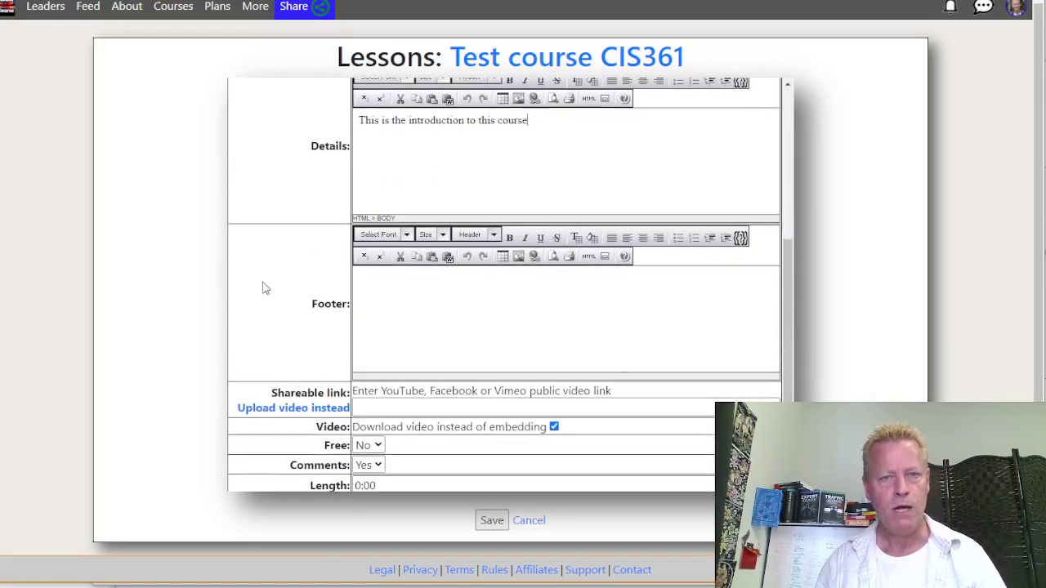
{"action": "scroll", "coordinate": [264, 388], "scroll_direction": "down", "scroll_amount": 1}
{"action": "scroll", "coordinate": [320, 259], "scroll_direction": "up", "scroll_amount": 3}
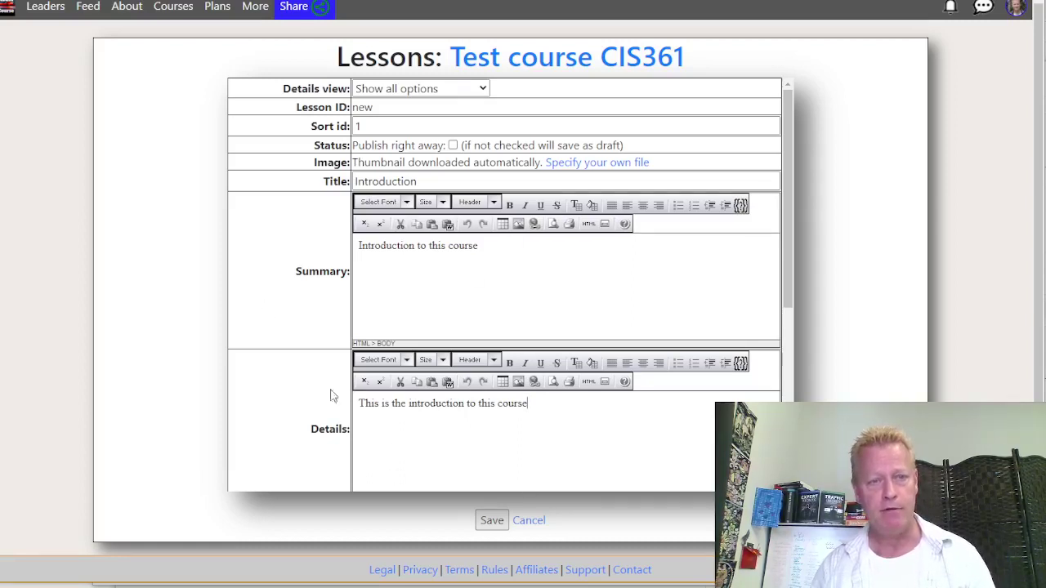
Set the lesson form's Details view to 'Show basic options only'
{"action": "left_click", "coordinate": [393, 90]}
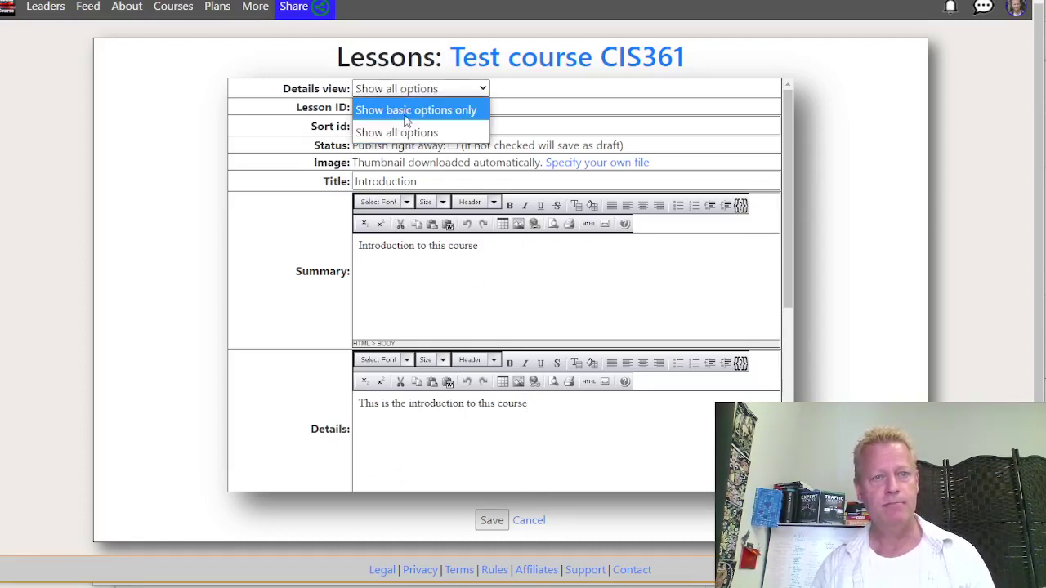
{"action": "left_click", "coordinate": [398, 108]}
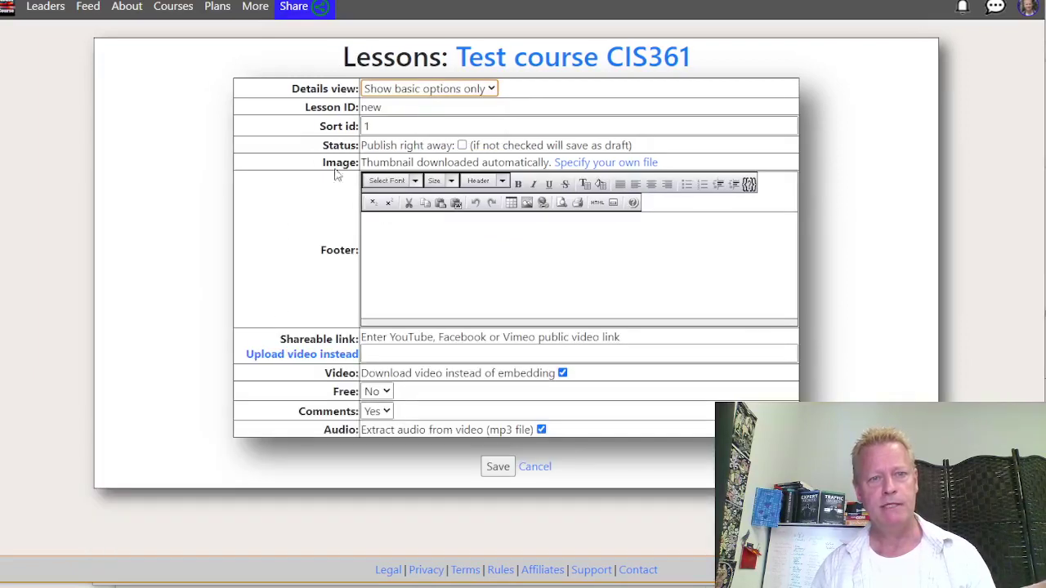
{"action": "left_click", "coordinate": [404, 355]}
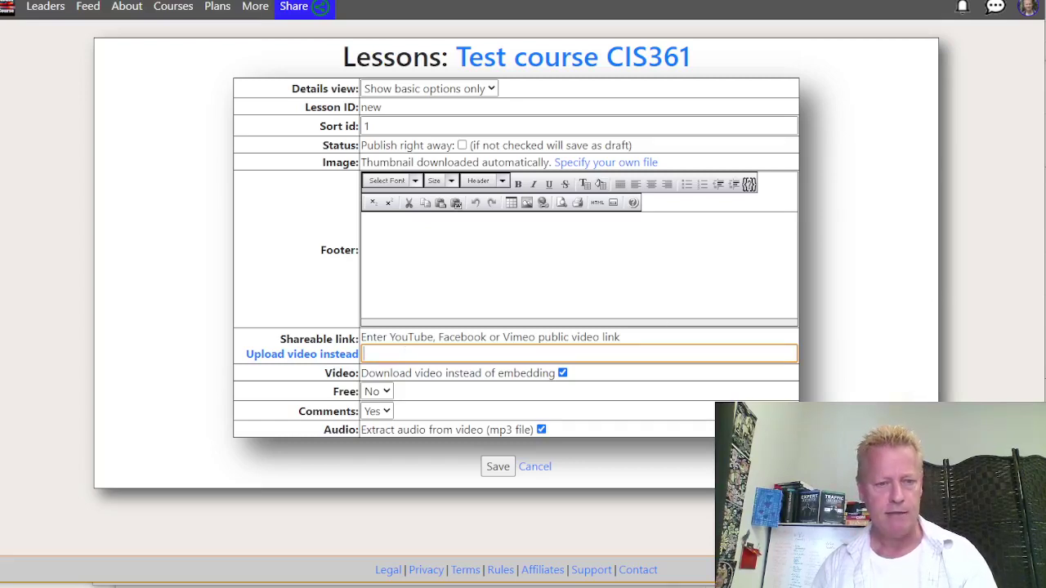
Copy the uploaded video's shareable link in YouTube Studio and return to the lesson form
{"action": "left_click", "coordinate": [65, 587]}
{"action": "left_click", "coordinate": [65, 570]}
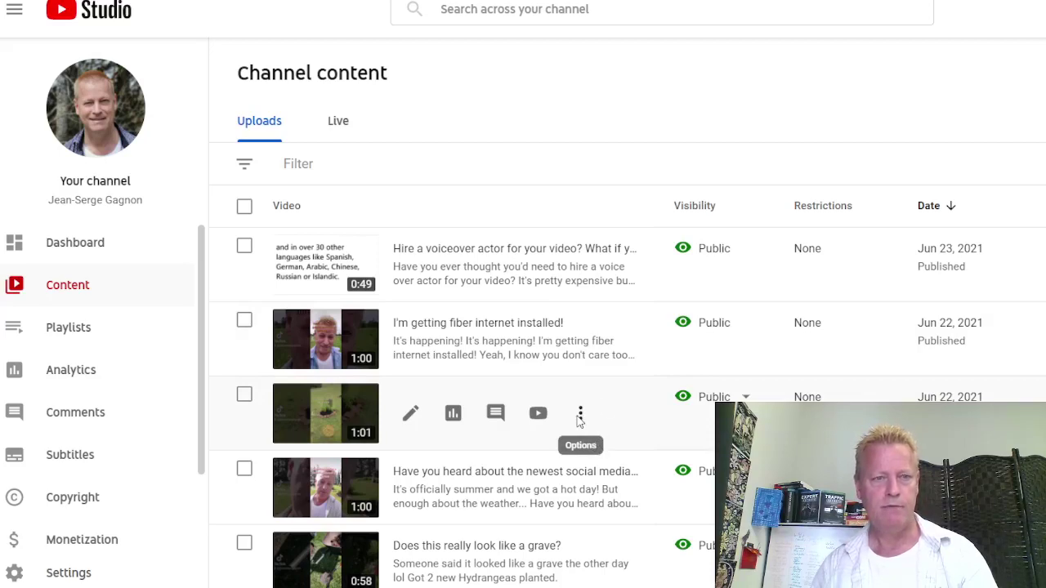
{"action": "left_click", "coordinate": [581, 415]}
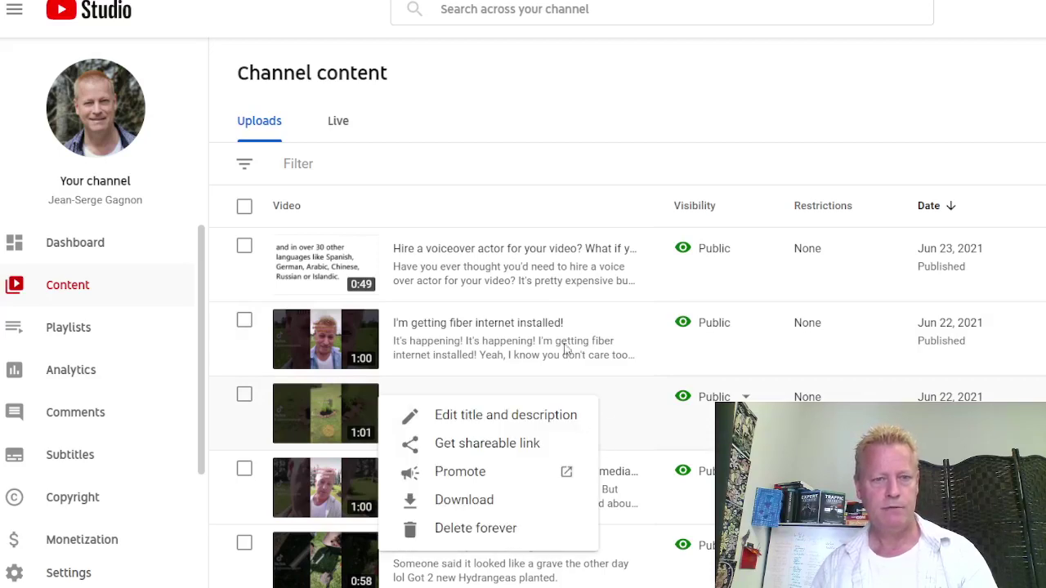
{"action": "left_click", "coordinate": [510, 445]}
{"action": "key", "text": "alt+Tab"}
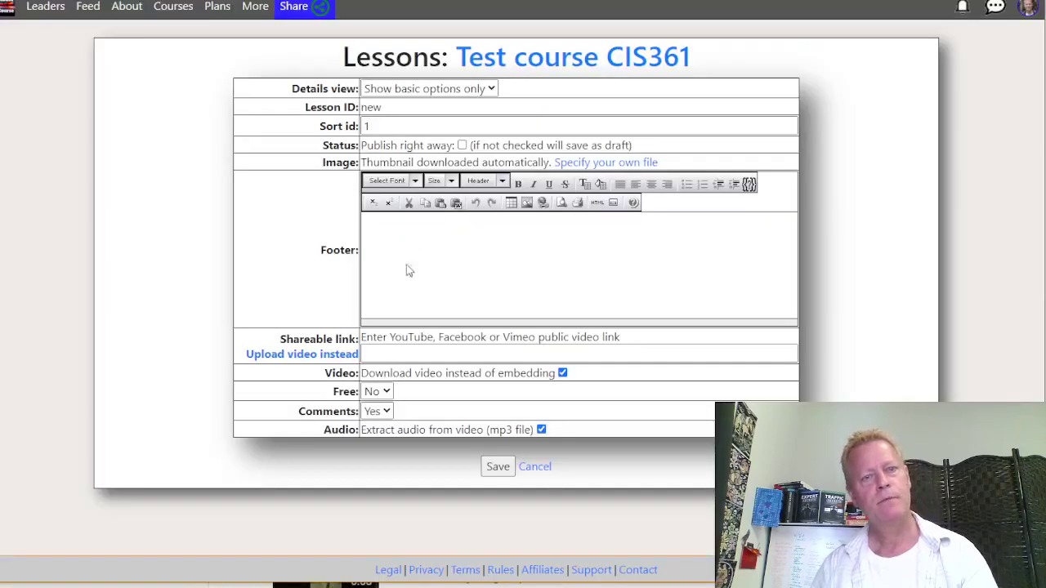
{"action": "left_click", "coordinate": [421, 353]}
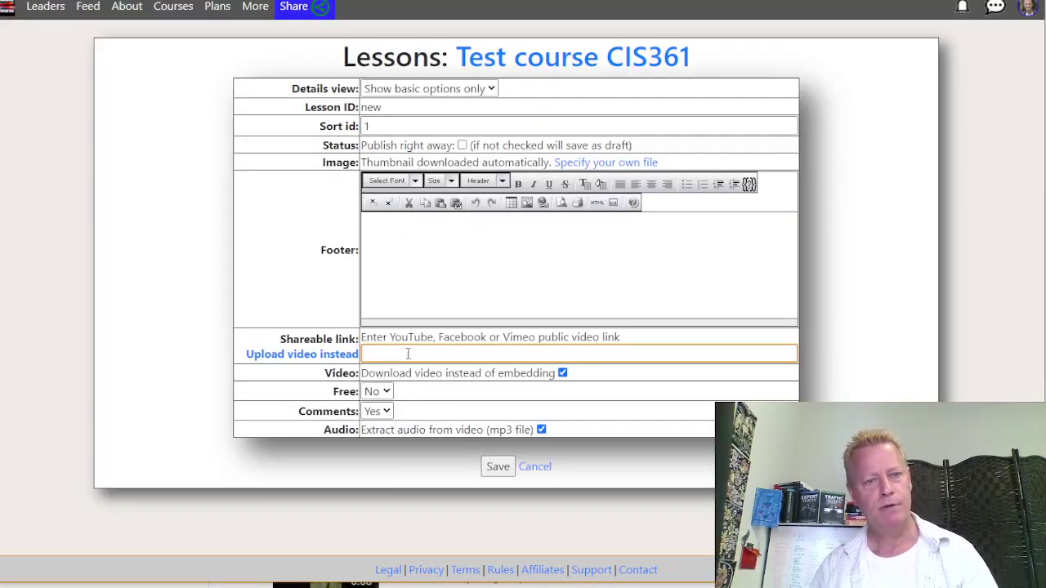
Paste the YouTube URL into the Shareable link field and save the Introduction lesson
{"action": "type", "text": "https://youtu.be/T2wlCZJn4c"}
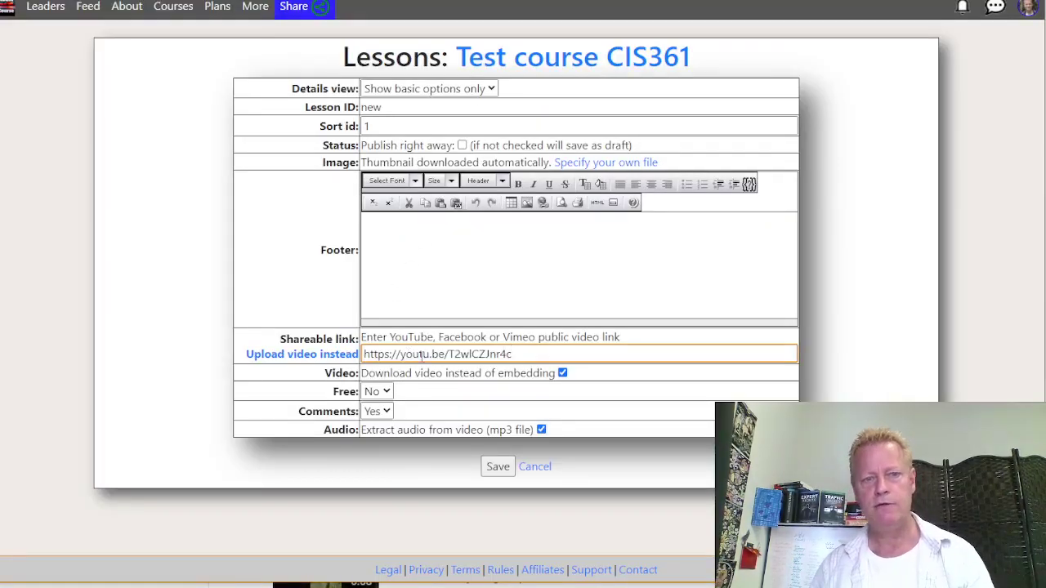
{"action": "left_click_drag", "start_coordinate": [412, 353], "coordinate": [497, 354]}
{"action": "left_click", "coordinate": [543, 356]}
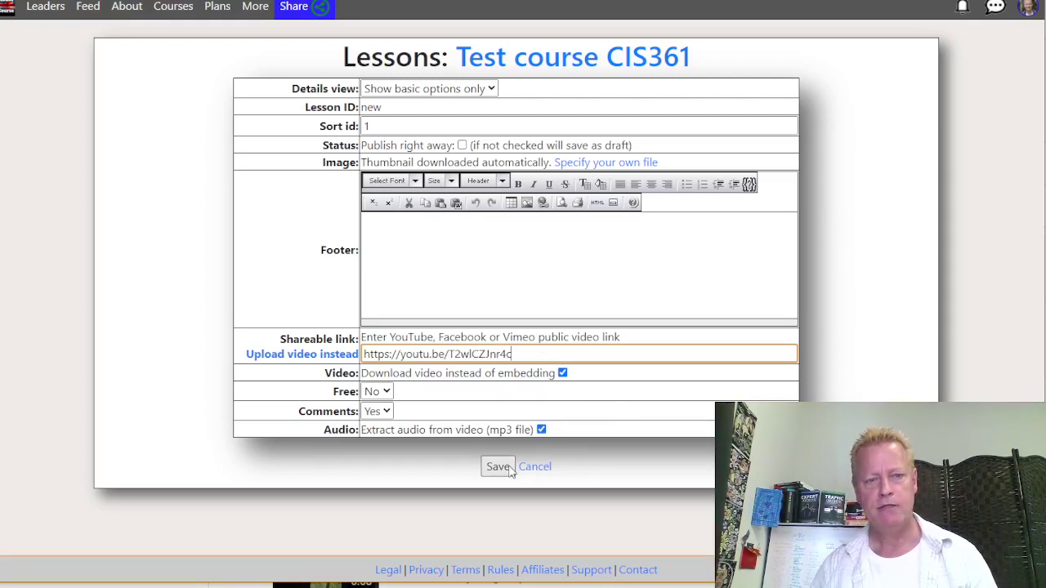
{"action": "left_click", "coordinate": [497, 467]}
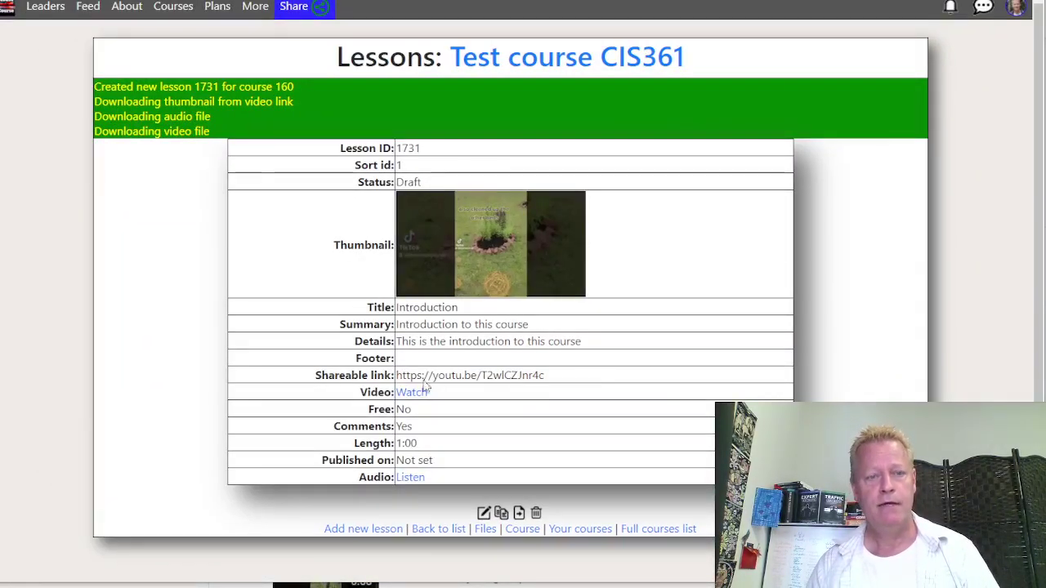
Play and pause the Introduction lesson's video preview, then close it
{"action": "left_click", "coordinate": [411, 393]}
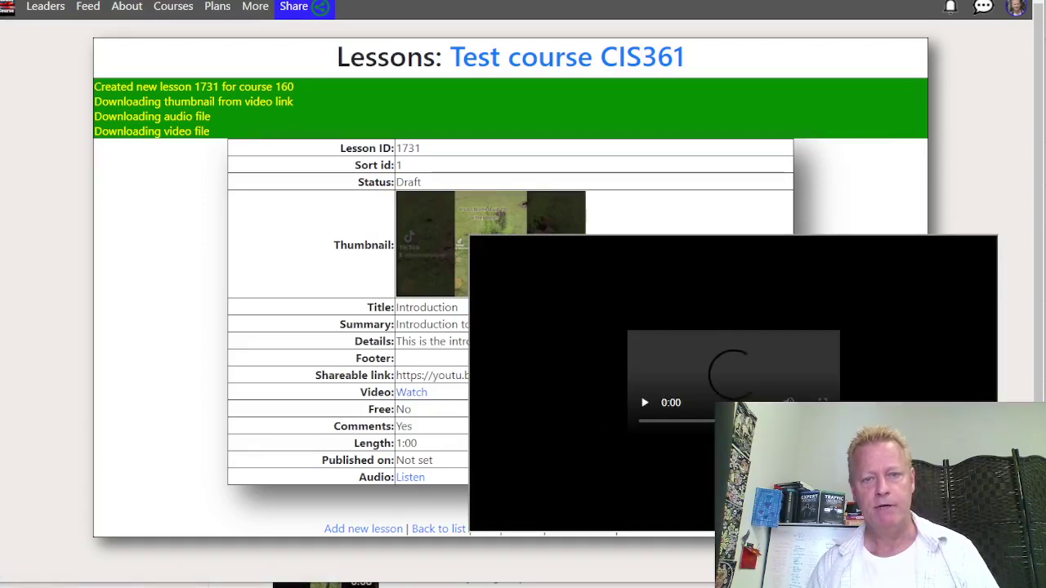
{"action": "left_click", "coordinate": [675, 497]}
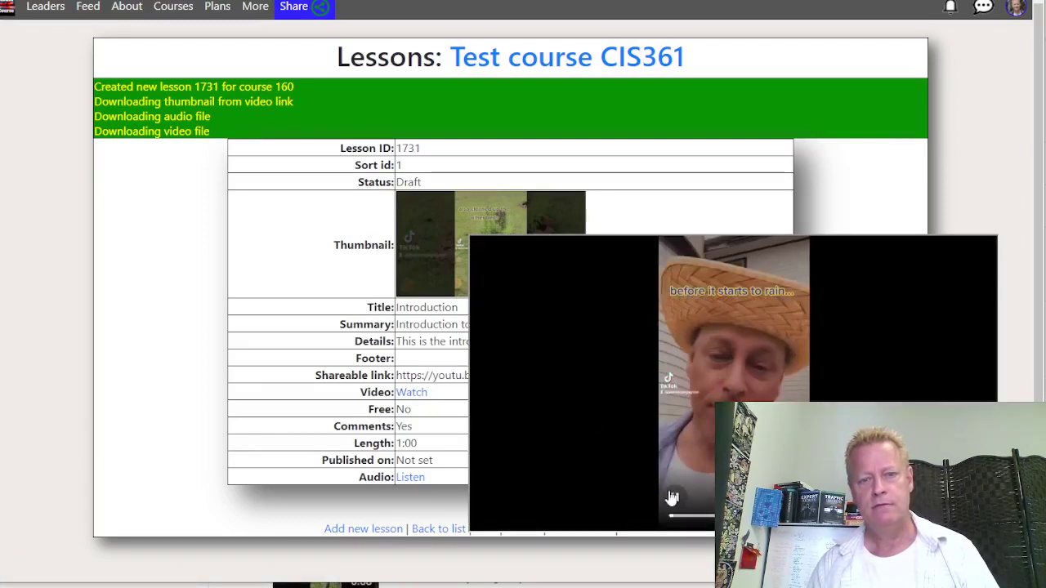
{"action": "left_click", "coordinate": [676, 498]}
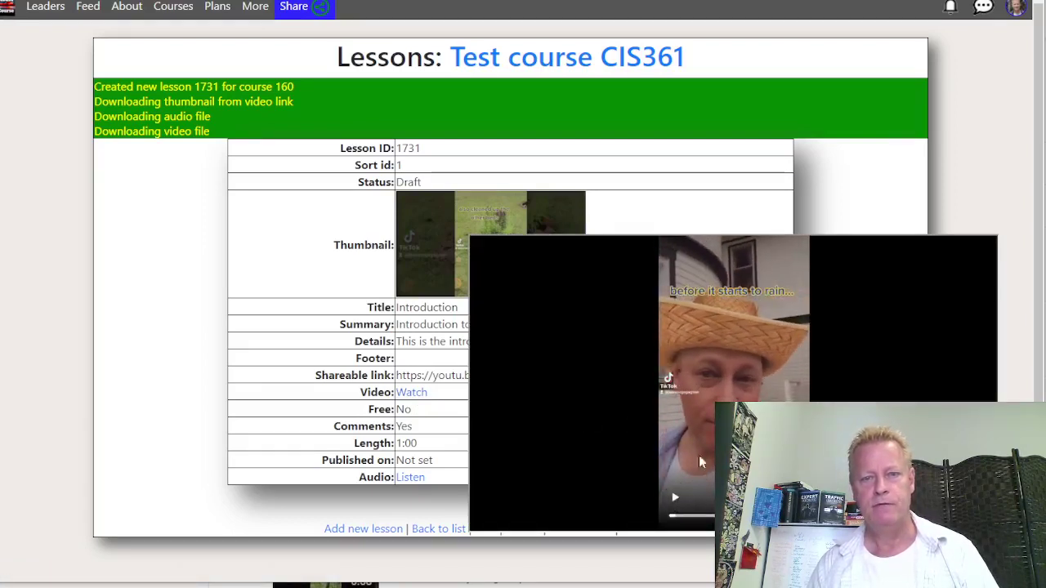
{"action": "left_click", "coordinate": [291, 371]}
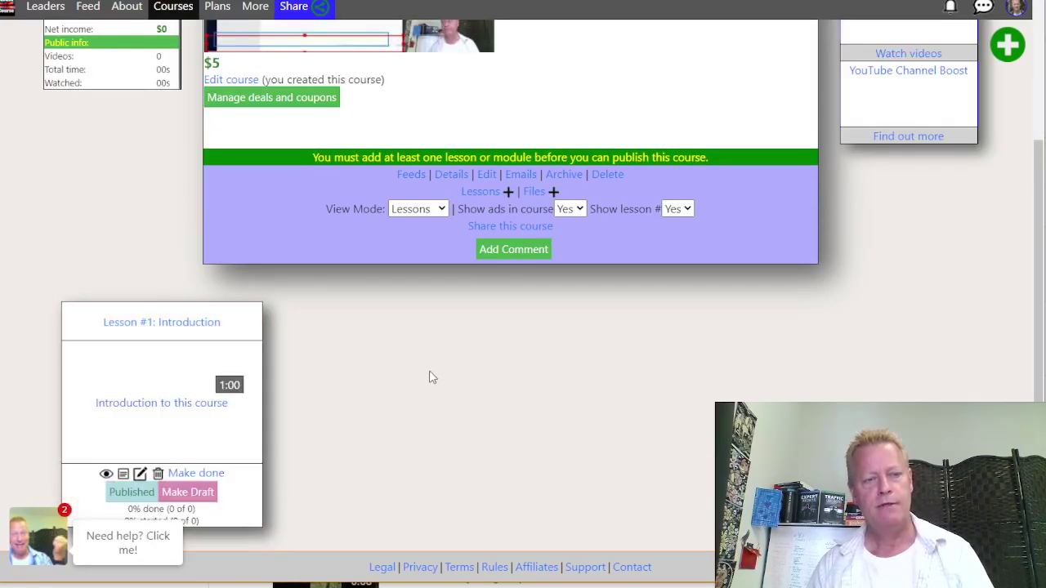
View Test course CIS361's share link, offering up to 25.00% on sales, then close it
{"action": "scroll", "coordinate": [436, 374], "scroll_direction": "up", "scroll_amount": 3}
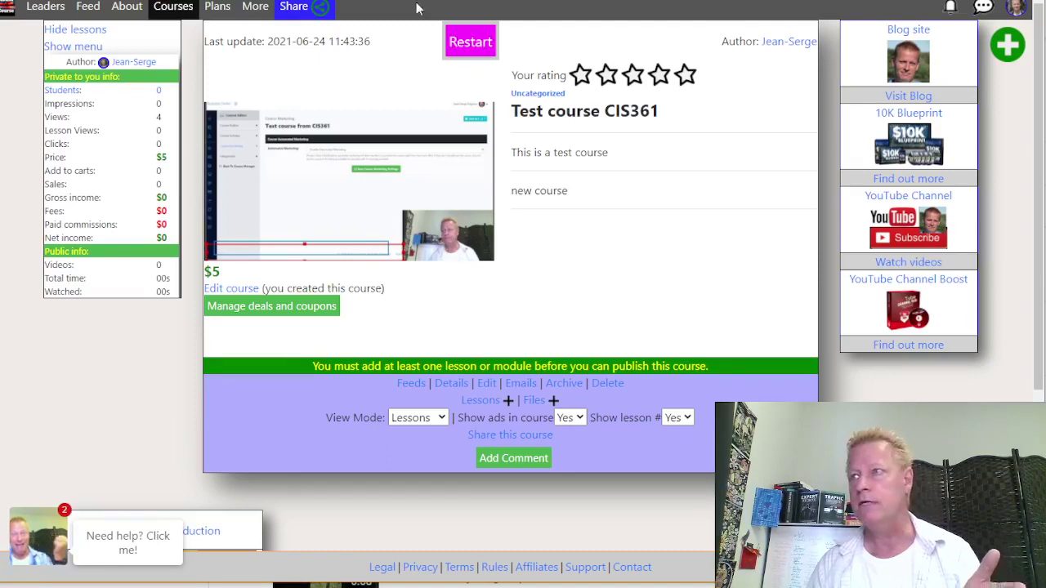
{"action": "left_click", "coordinate": [514, 435]}
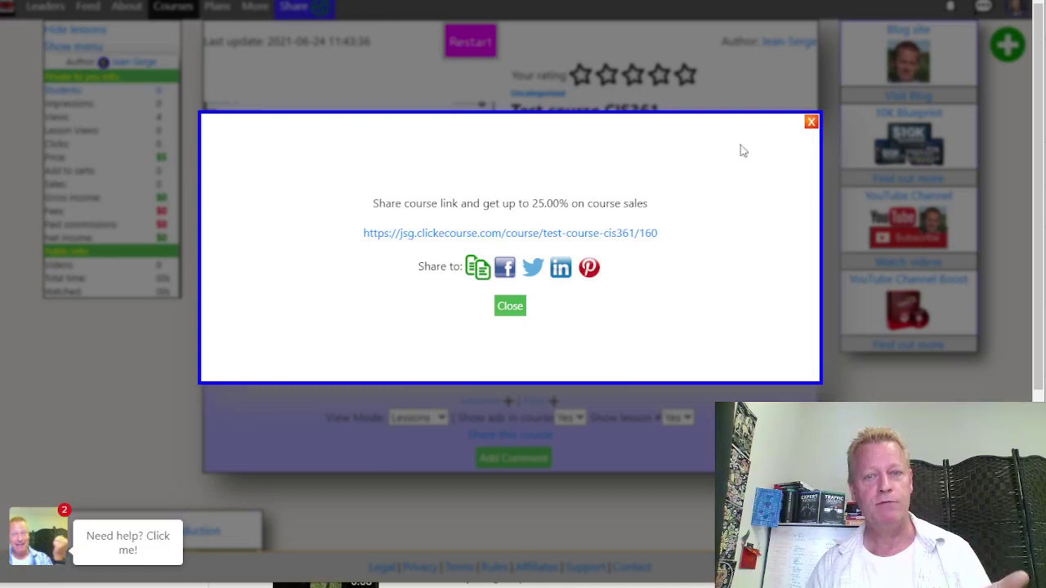
{"action": "left_click", "coordinate": [811, 121]}
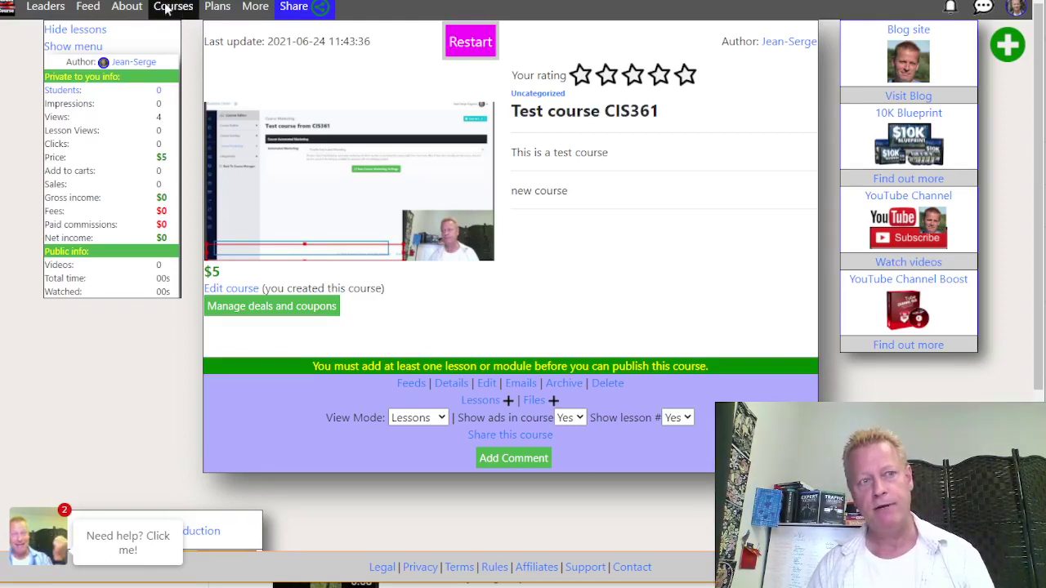
Filter the course catalogue to the Click eCourse category and open Creating your First Course
{"action": "left_click", "coordinate": [169, 8]}
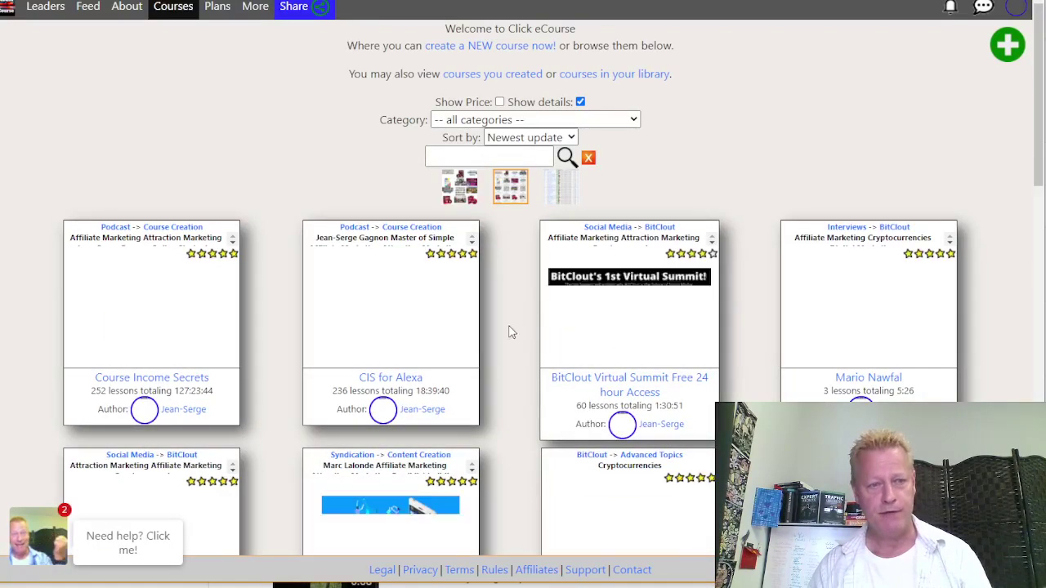
{"action": "left_click", "coordinate": [472, 121]}
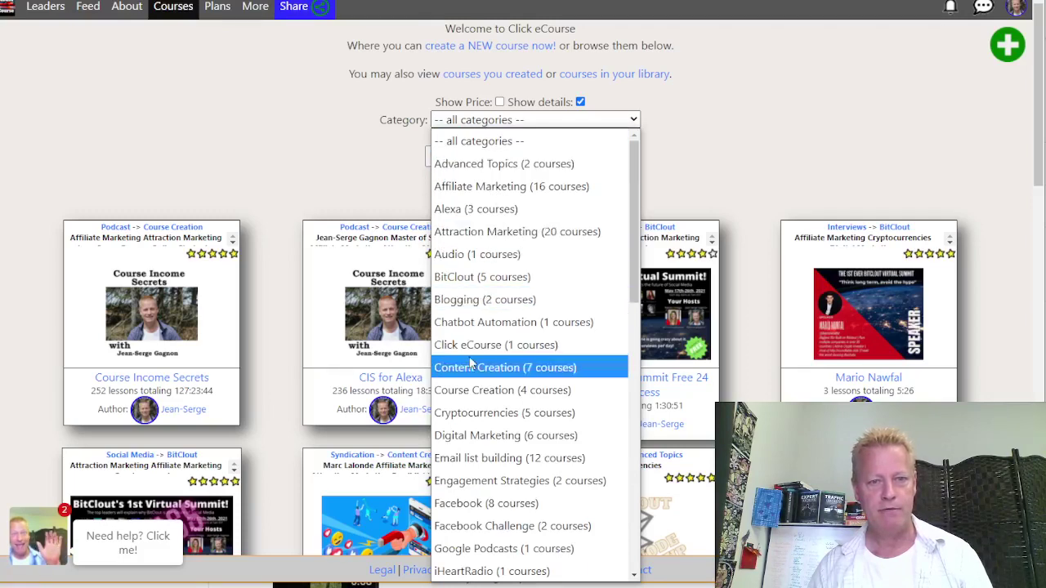
{"action": "left_click", "coordinate": [493, 346]}
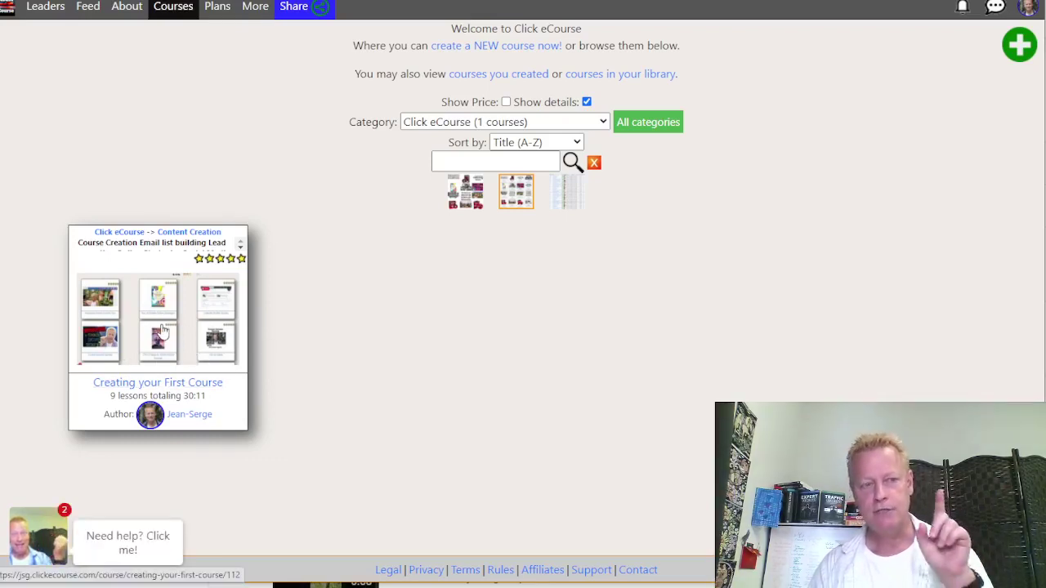
{"action": "left_click", "coordinate": [164, 331]}
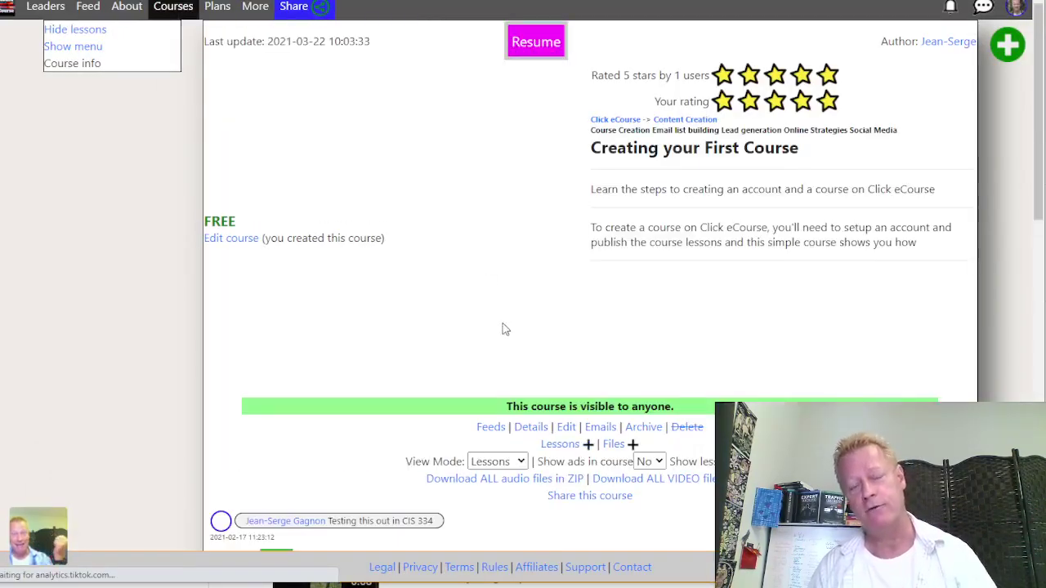
{"action": "scroll", "coordinate": [523, 326], "scroll_direction": "down", "scroll_amount": 7}
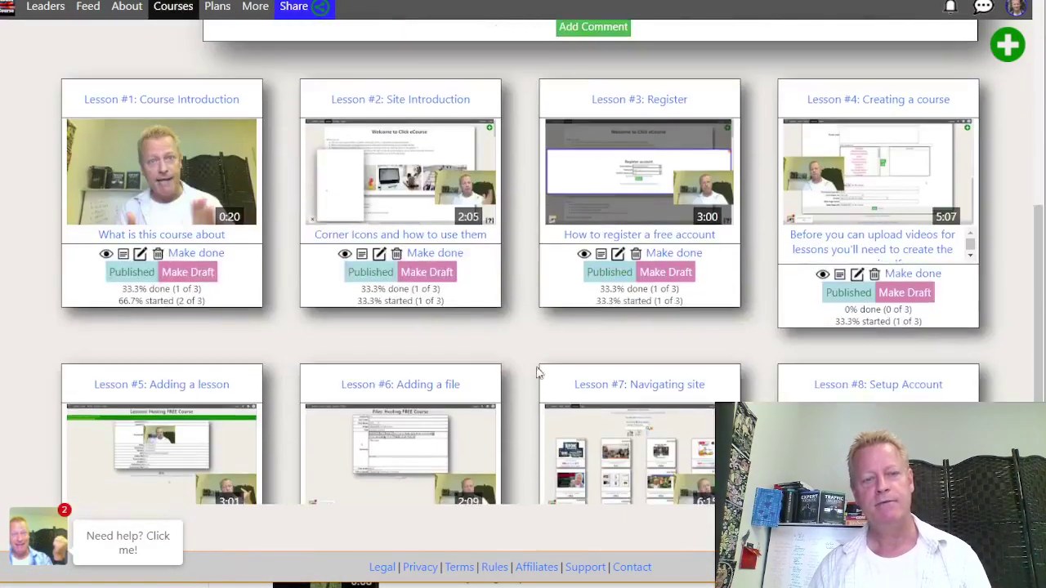
{"action": "scroll", "coordinate": [523, 346], "scroll_direction": "down", "scroll_amount": 4}
{"action": "scroll", "coordinate": [523, 346], "scroll_direction": "up", "scroll_amount": 9}
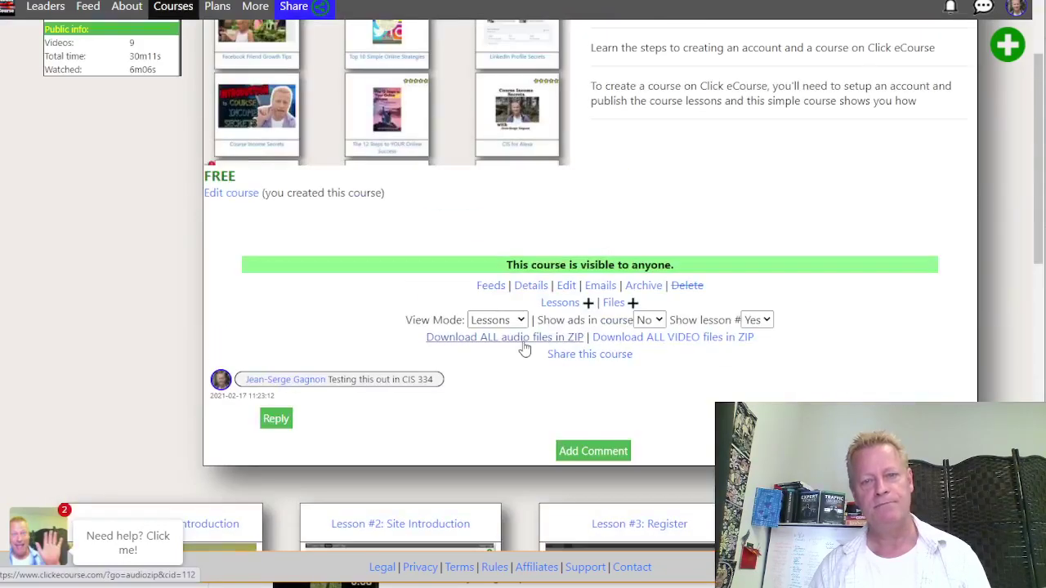
{"action": "scroll", "coordinate": [525, 349], "scroll_direction": "down", "scroll_amount": 8}
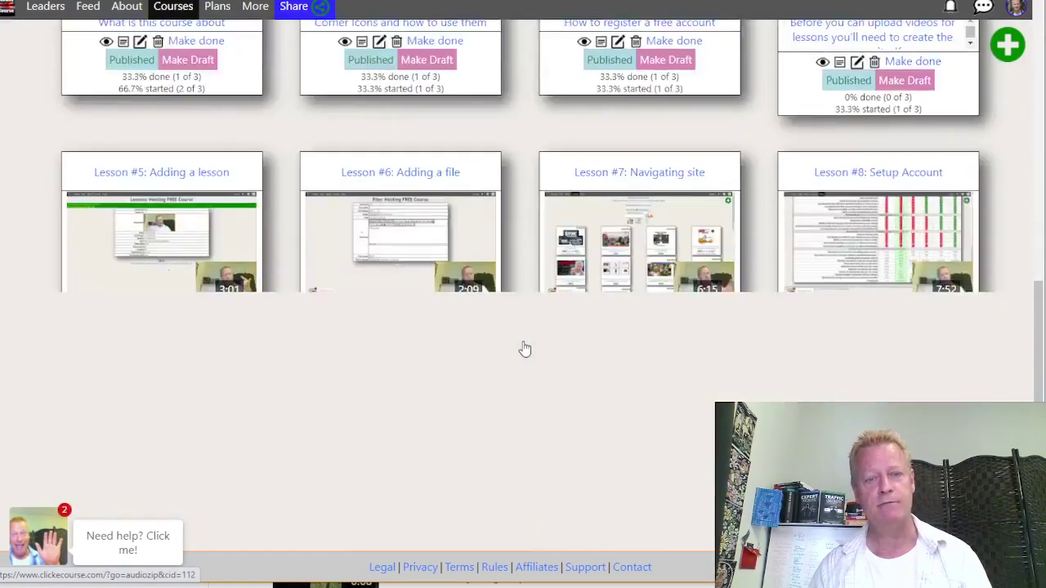
{"action": "scroll", "coordinate": [527, 360], "scroll_direction": "down", "scroll_amount": 3}
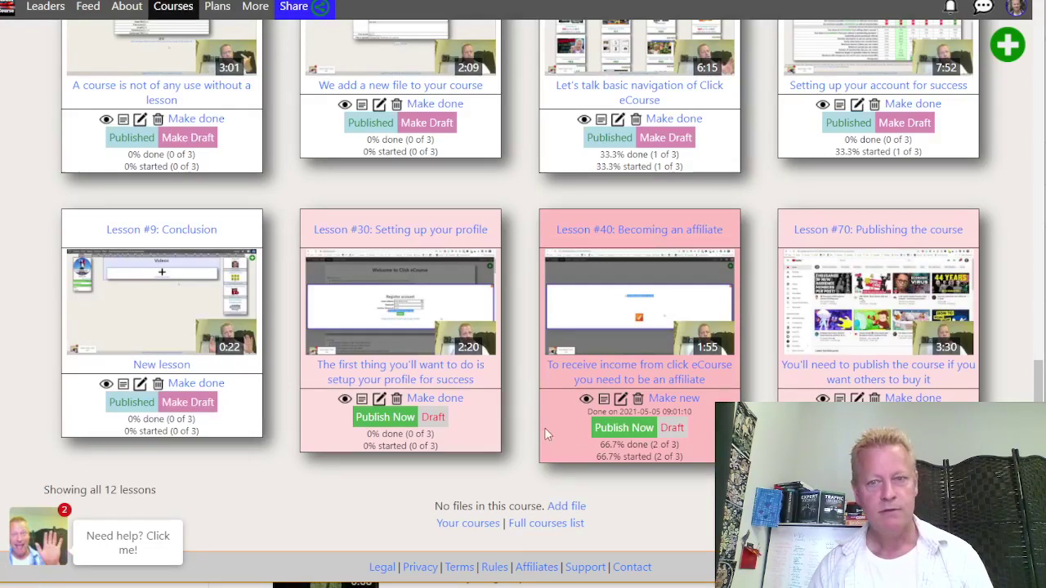
{"action": "scroll", "coordinate": [544, 428], "scroll_direction": "up", "scroll_amount": 5}
{"action": "scroll", "coordinate": [545, 435], "scroll_direction": "down", "scroll_amount": 6}
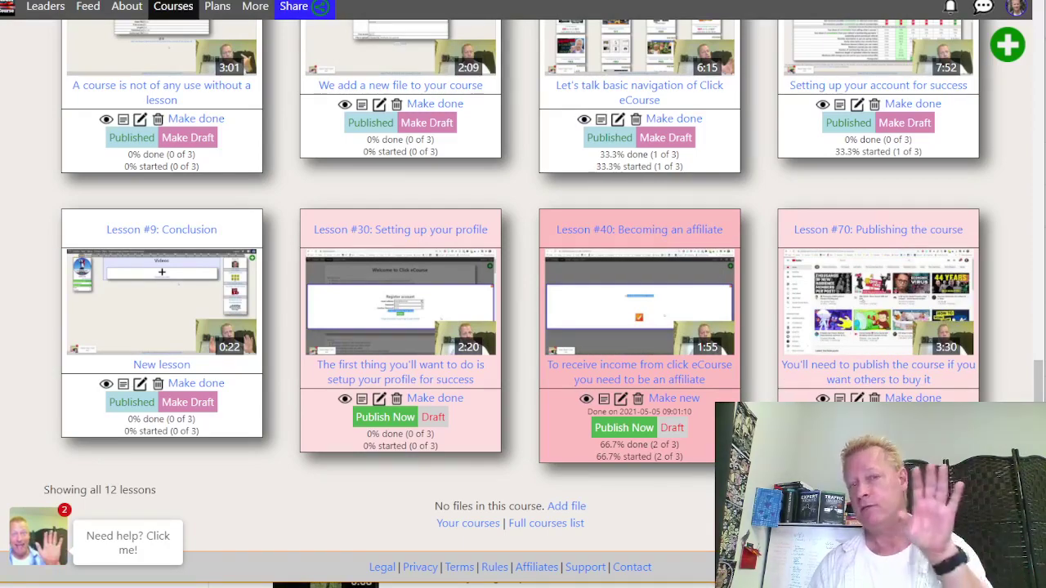
{"action": "scroll", "coordinate": [779, 381], "scroll_direction": "up", "scroll_amount": 1}
{"action": "scroll", "coordinate": [779, 381], "scroll_direction": "up", "scroll_amount": 5}
{"action": "scroll", "coordinate": [399, 368], "scroll_direction": "up", "scroll_amount": 3}
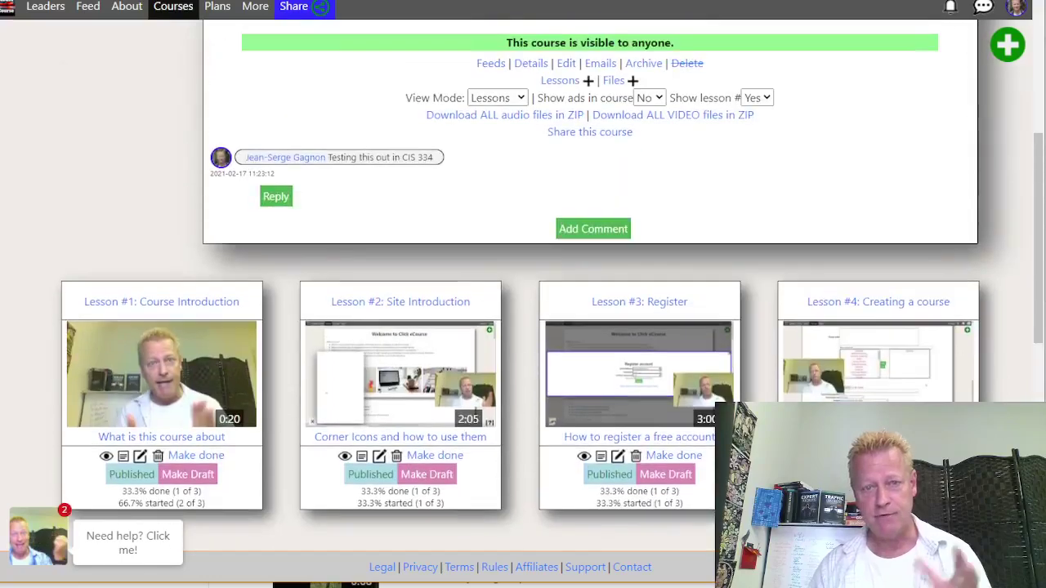
{"action": "scroll", "coordinate": [398, 368], "scroll_direction": "up", "scroll_amount": 4}
{"action": "scroll", "coordinate": [399, 368], "scroll_direction": "down", "scroll_amount": 4}
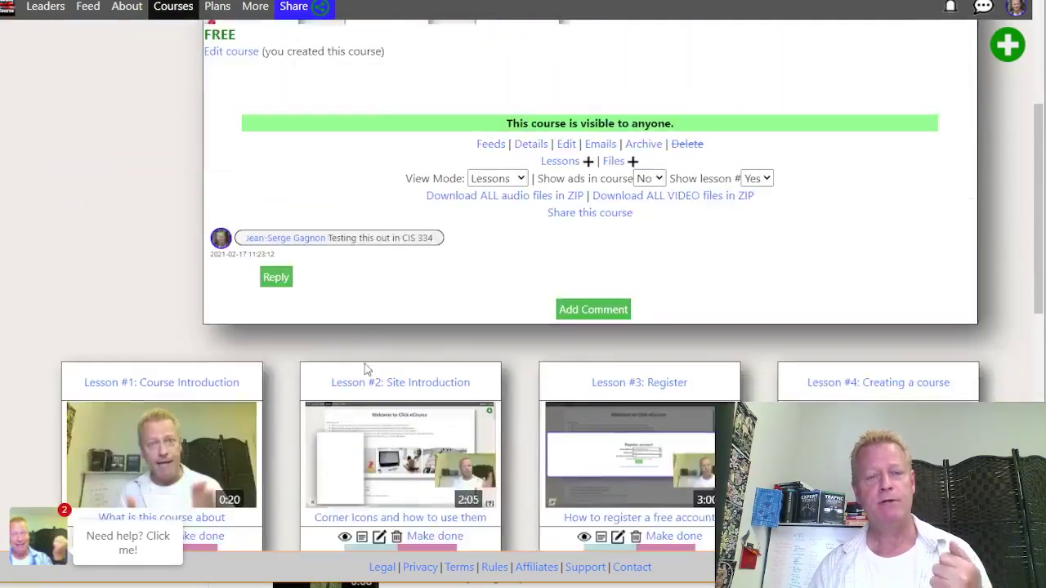
{"action": "scroll", "coordinate": [452, 347], "scroll_direction": "up", "scroll_amount": 4}
{"action": "scroll", "coordinate": [704, 192], "scroll_direction": "down", "scroll_amount": 10}
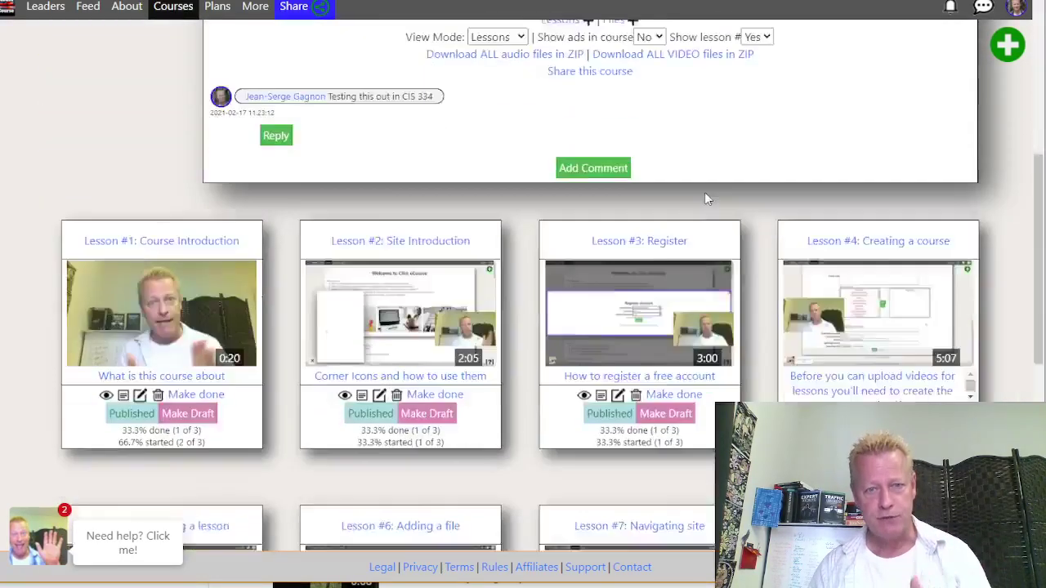
{"action": "scroll", "coordinate": [694, 178], "scroll_direction": "up", "scroll_amount": 10}
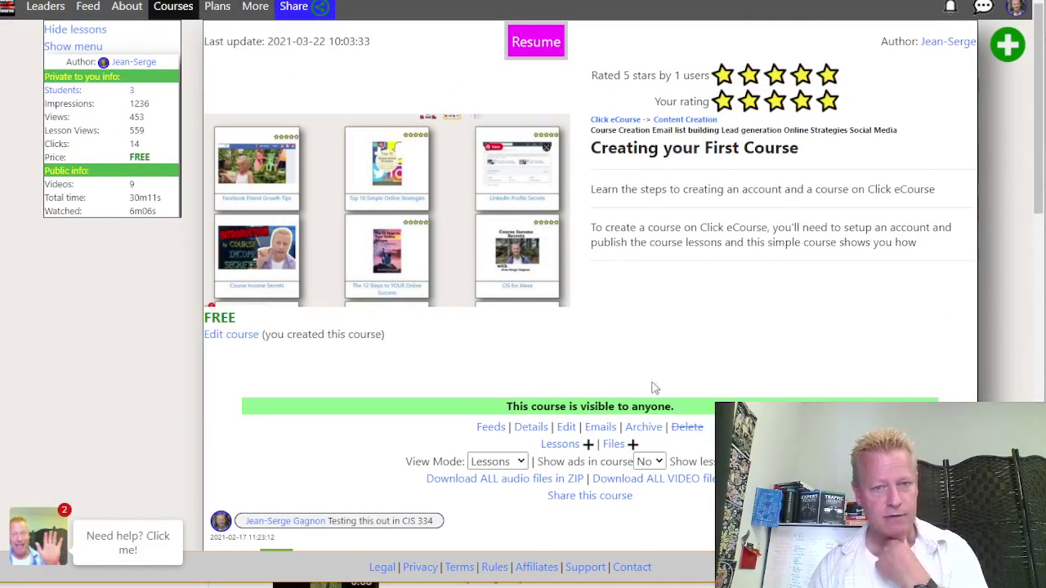
Copy the Creating your First Course share link to the clipboard
{"action": "left_click", "coordinate": [590, 495]}
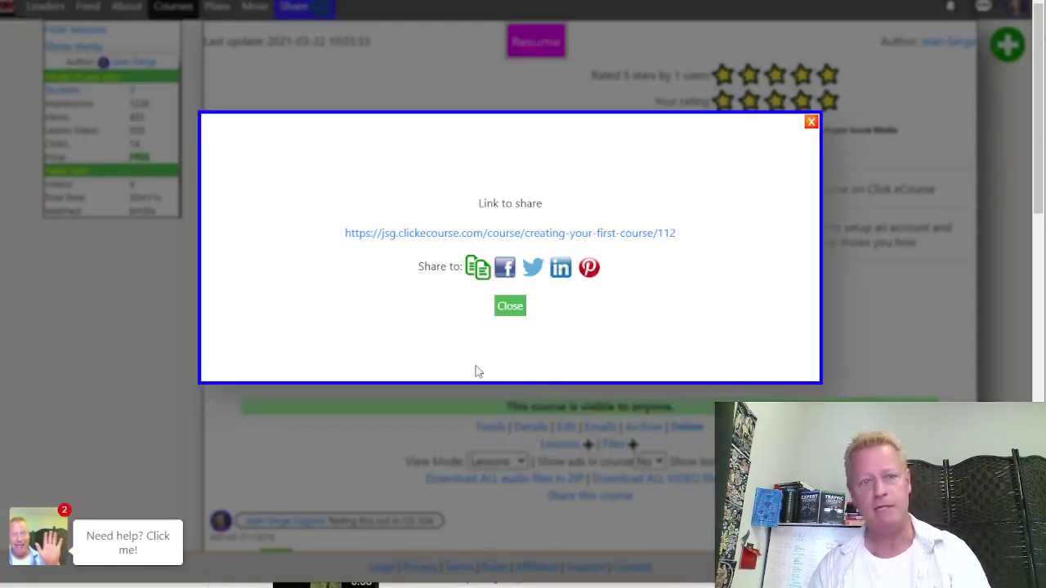
{"action": "left_click", "coordinate": [479, 270]}
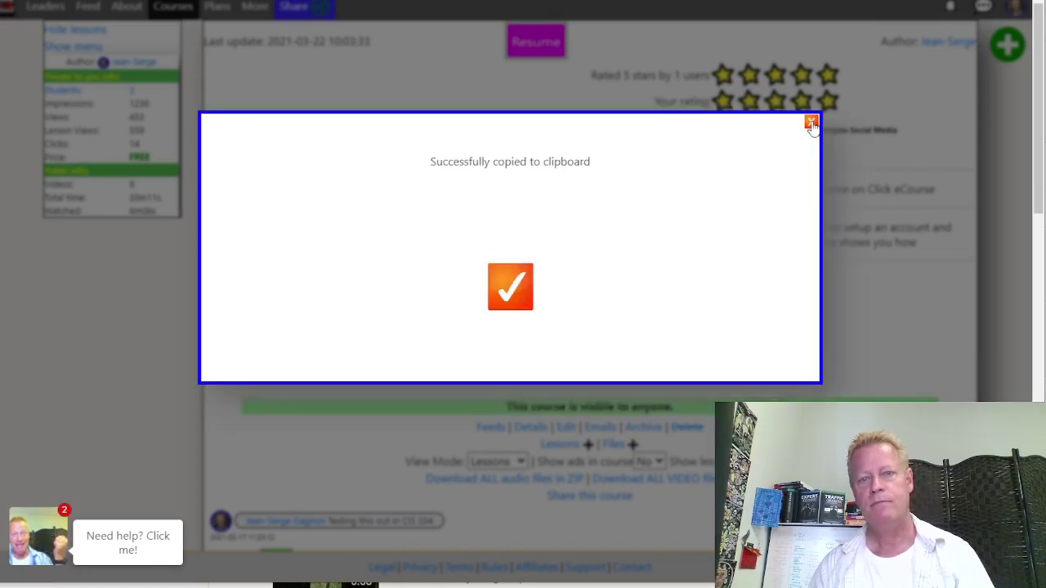
{"action": "left_click", "coordinate": [811, 122]}
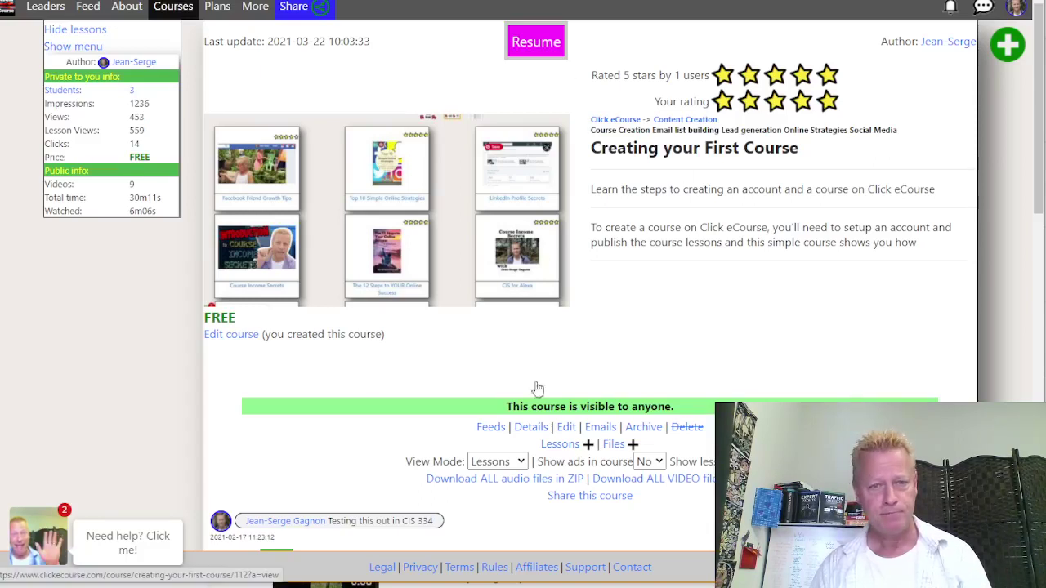
Open the course share link in a new incognito window
{"action": "left_click", "coordinate": [564, 495]}
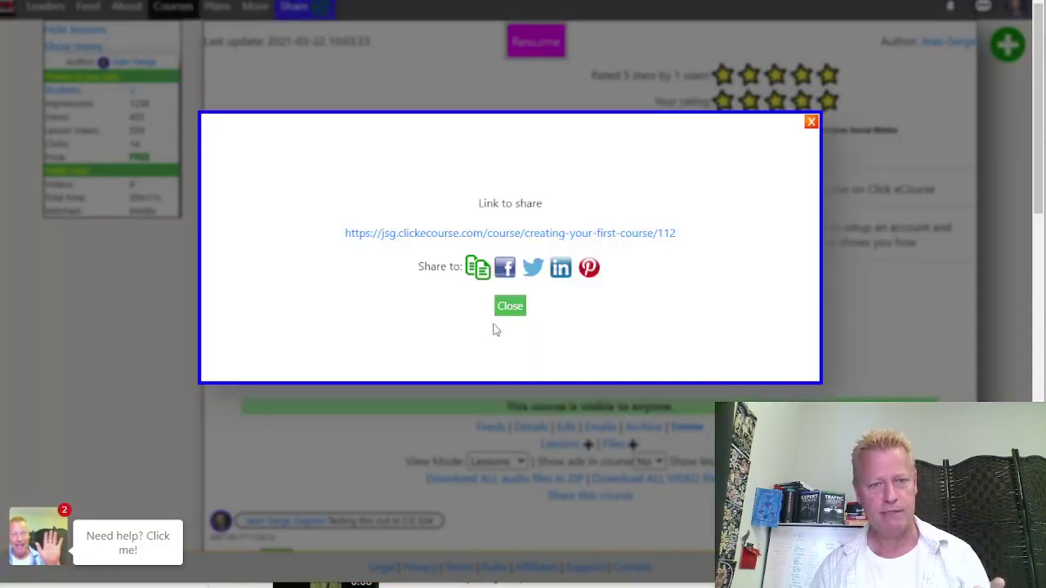
{"action": "right_click", "coordinate": [490, 236]}
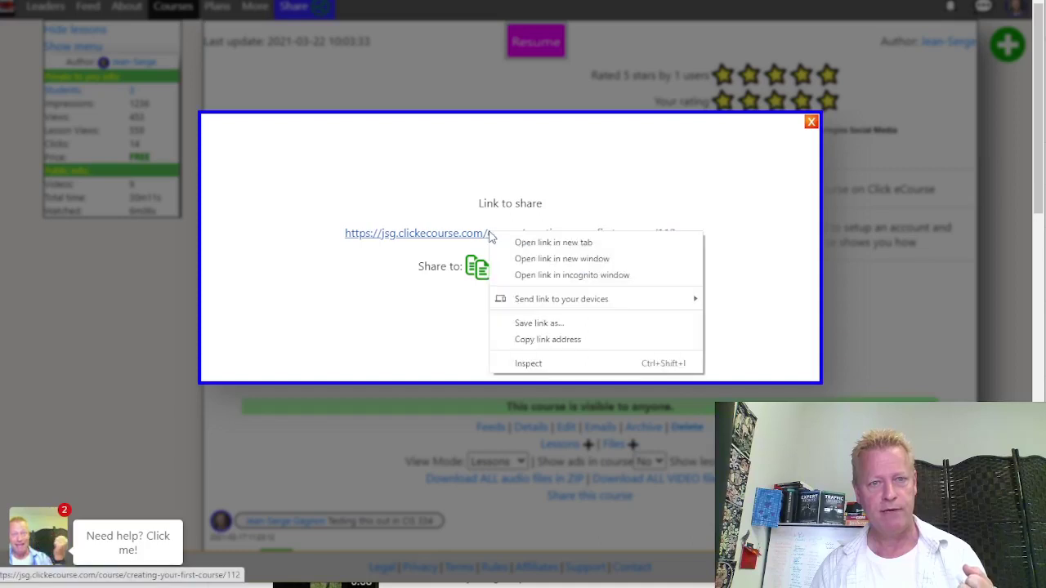
{"action": "left_click", "coordinate": [560, 275]}
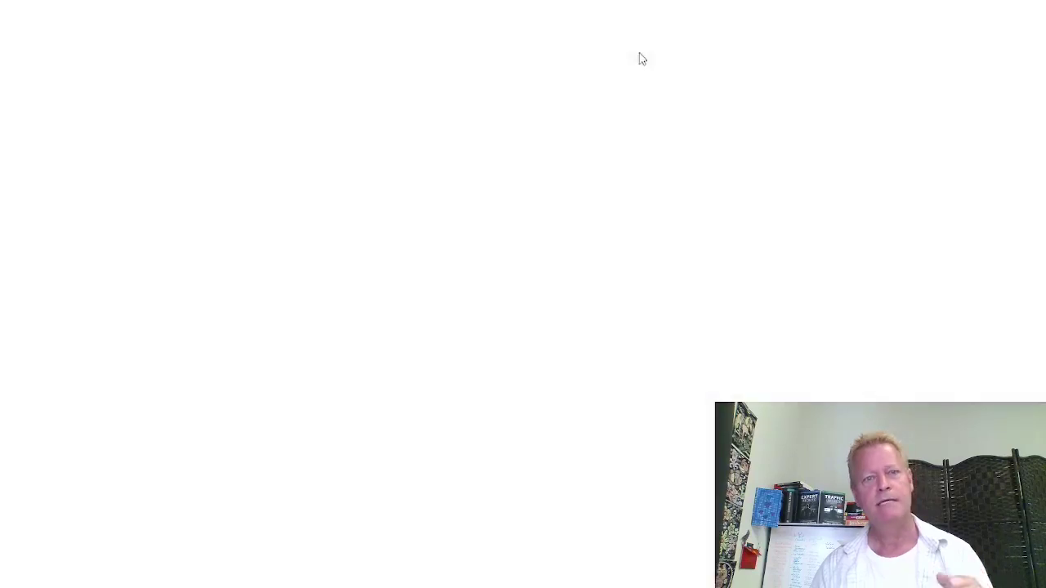
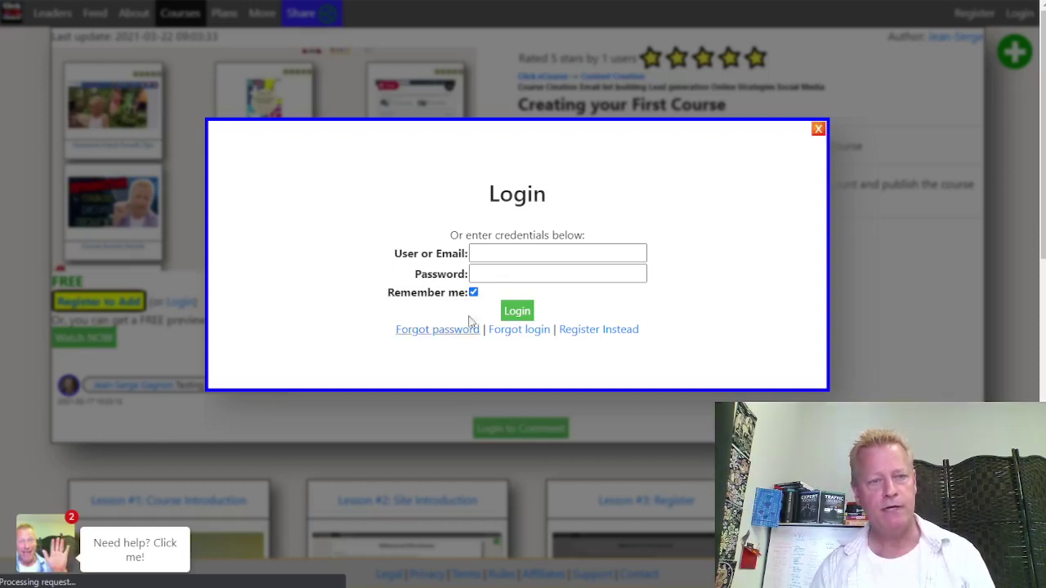
Log in with the saved tester account from autofill, which is rejected as an invalid login
{"action": "left_click", "coordinate": [522, 259]}
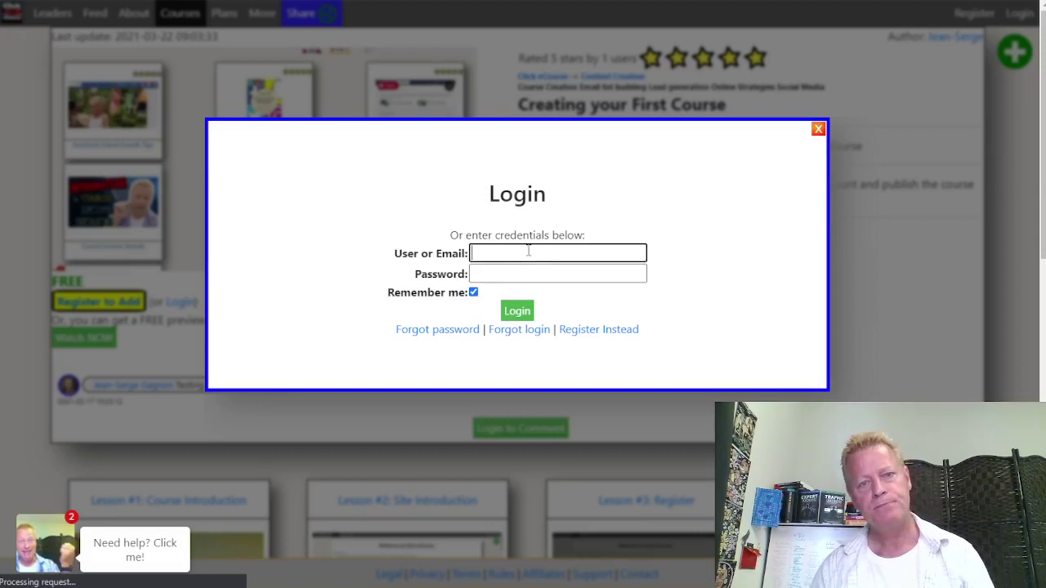
{"action": "left_click", "coordinate": [529, 256]}
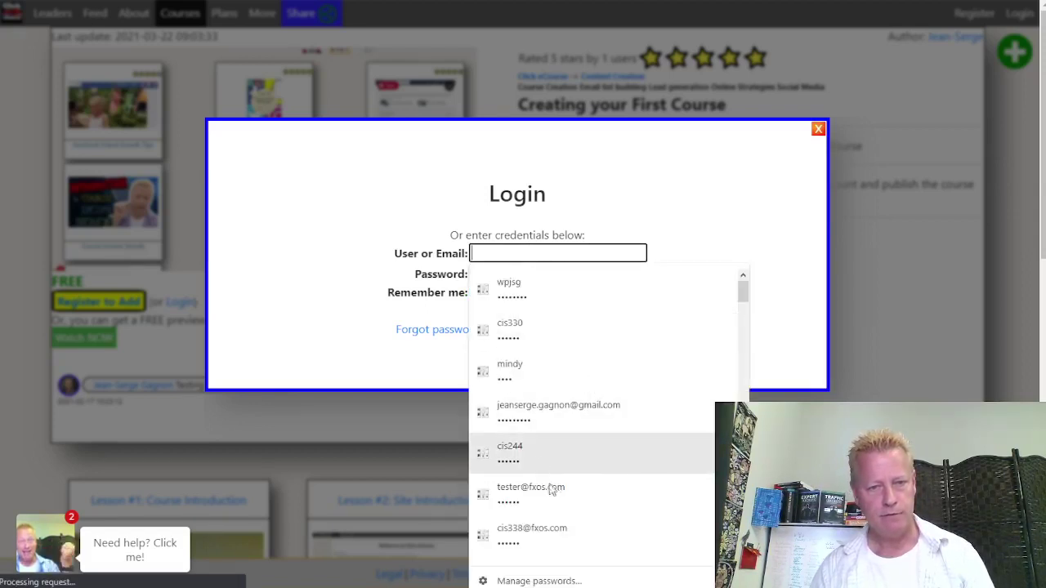
{"action": "key", "text": "Escape"}
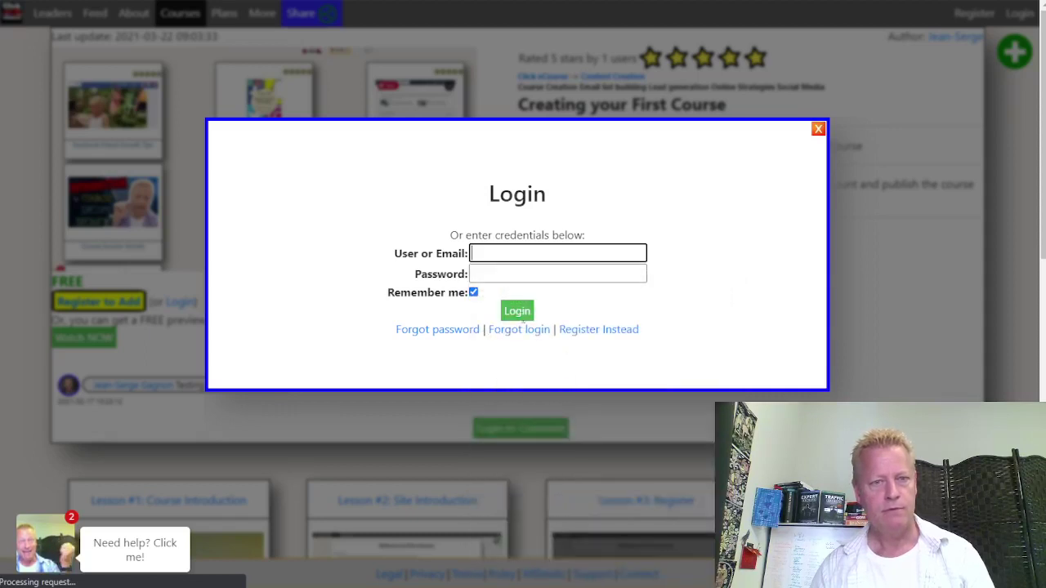
{"action": "key", "text": "Down"}
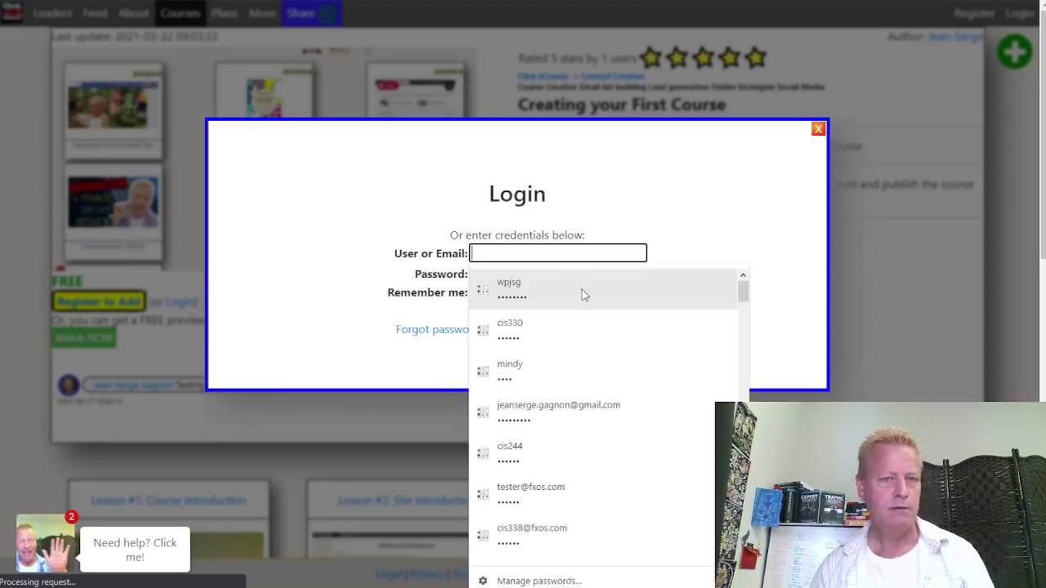
{"action": "key", "text": "Down"}
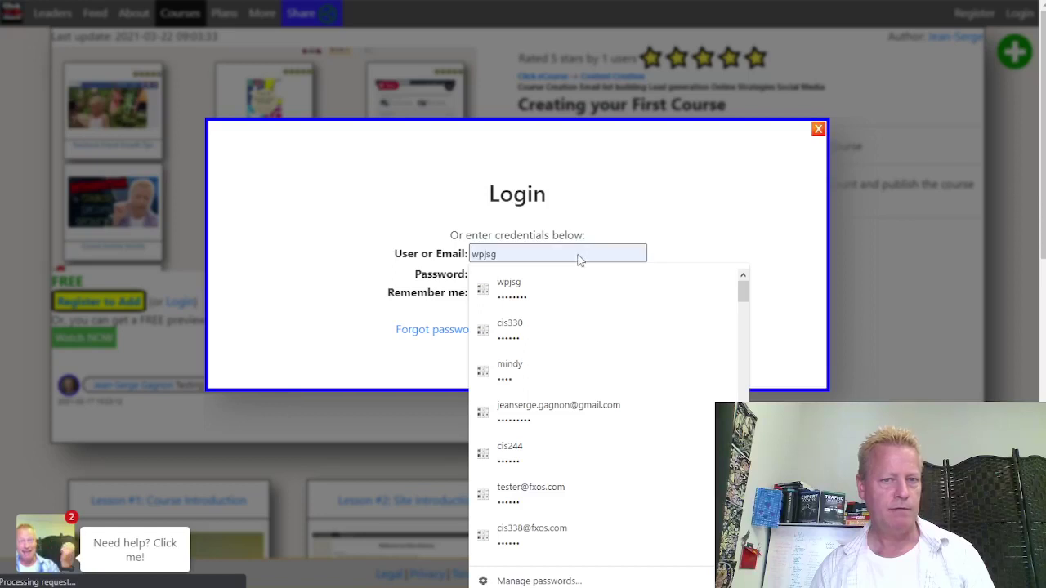
{"action": "key", "text": "Down"}
{"action": "key", "text": "Down"}
{"action": "key", "text": "Down"}
{"action": "key", "text": "Down"}
{"action": "key", "text": "Down"}
{"action": "key", "text": "Return"}
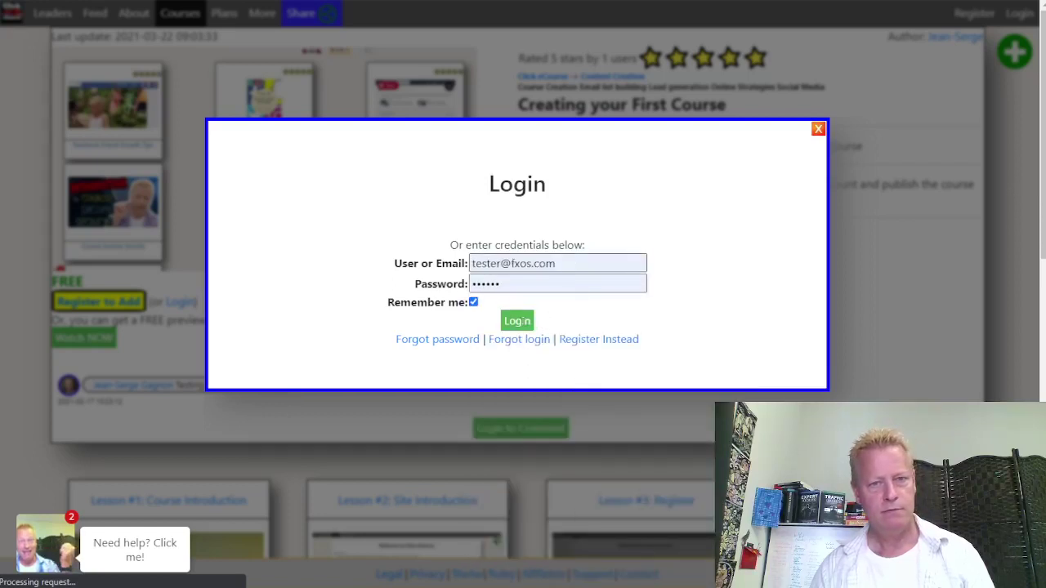
{"action": "left_click", "coordinate": [517, 320]}
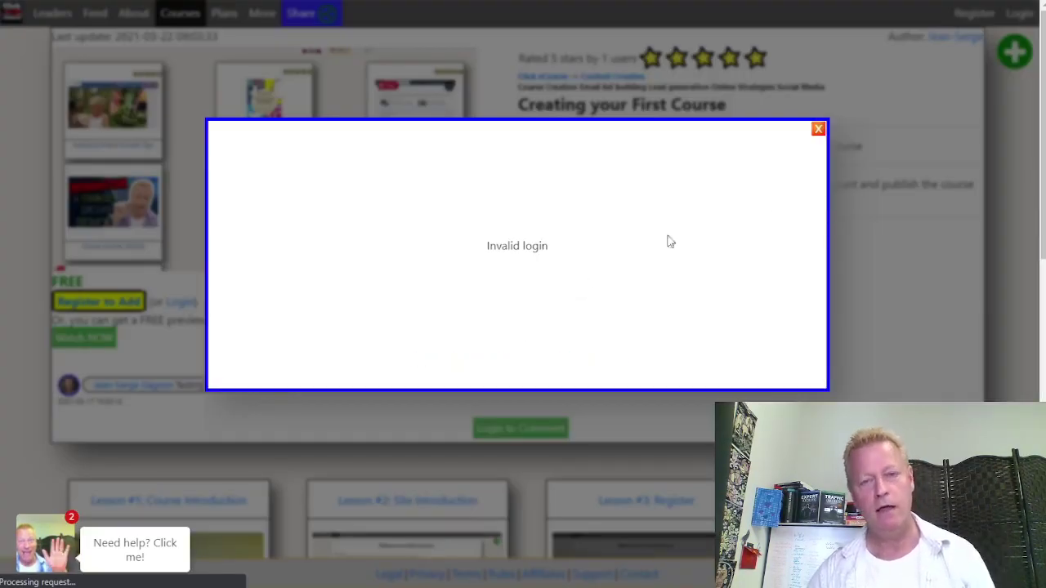
Dismiss the Invalid login message and open the Register account dialog via Register to Add
{"action": "left_click", "coordinate": [817, 131]}
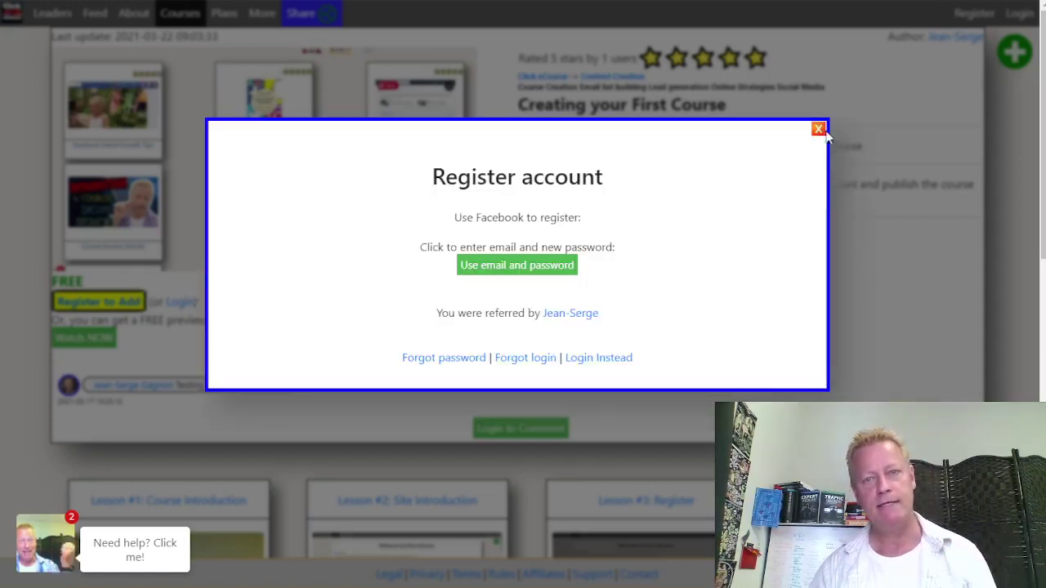
{"action": "left_click", "coordinate": [89, 310]}
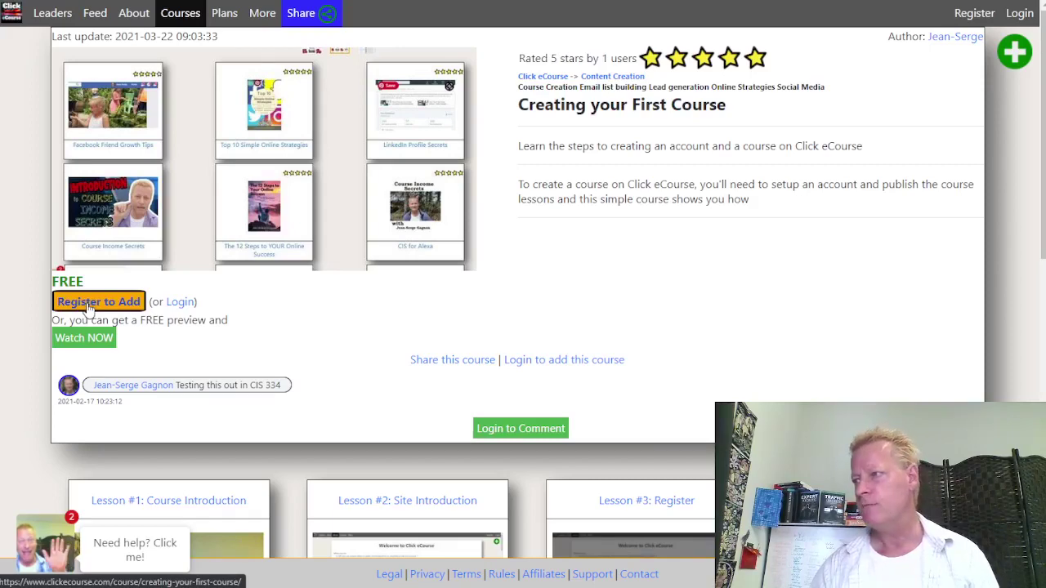
{"action": "left_click", "coordinate": [88, 309]}
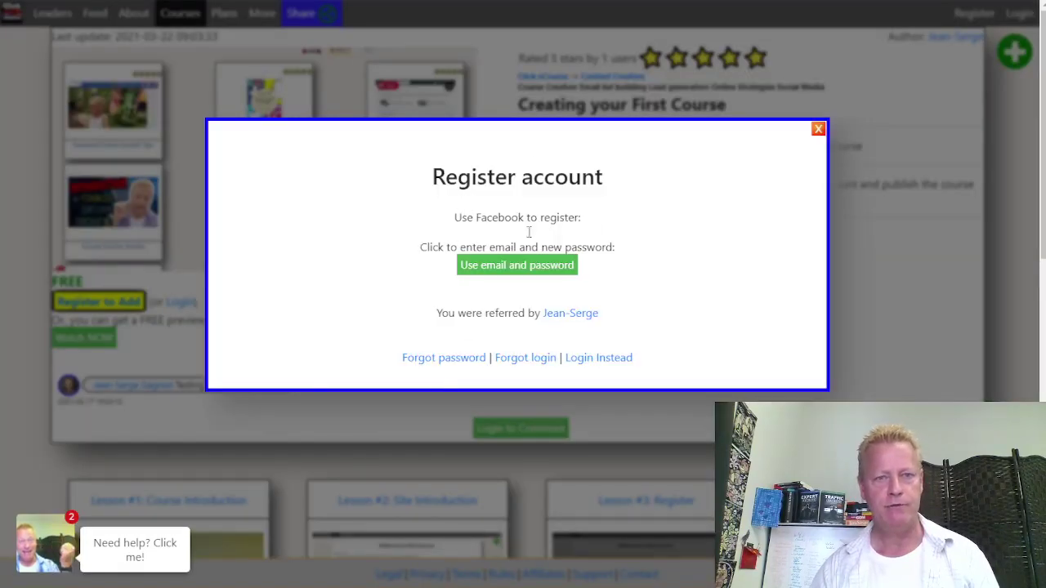
Choose email-and-password registration, enter the new email address, password and confirmation, and submit Register
{"action": "left_click", "coordinate": [513, 275]}
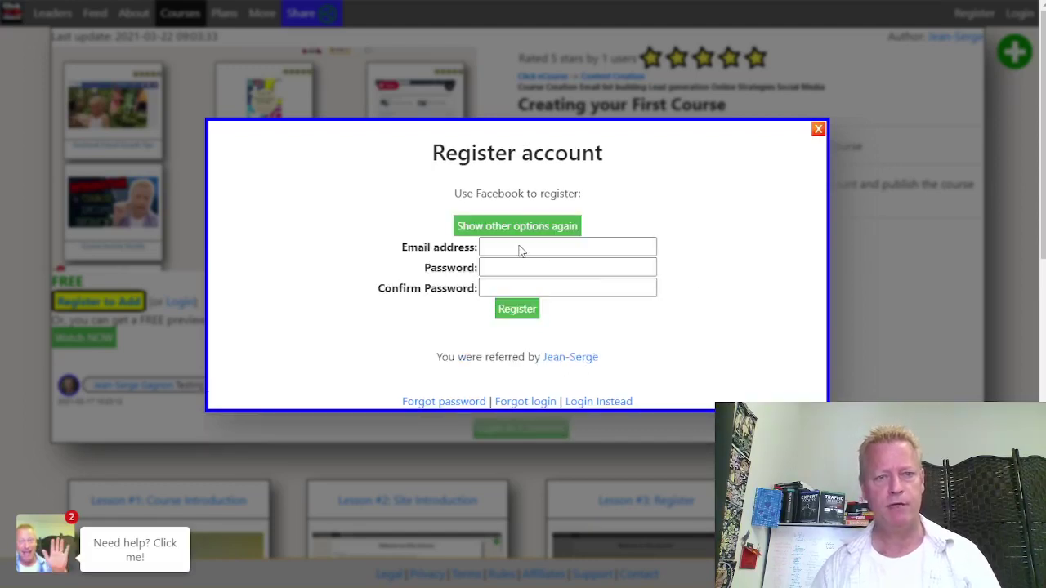
{"action": "left_click", "coordinate": [519, 245]}
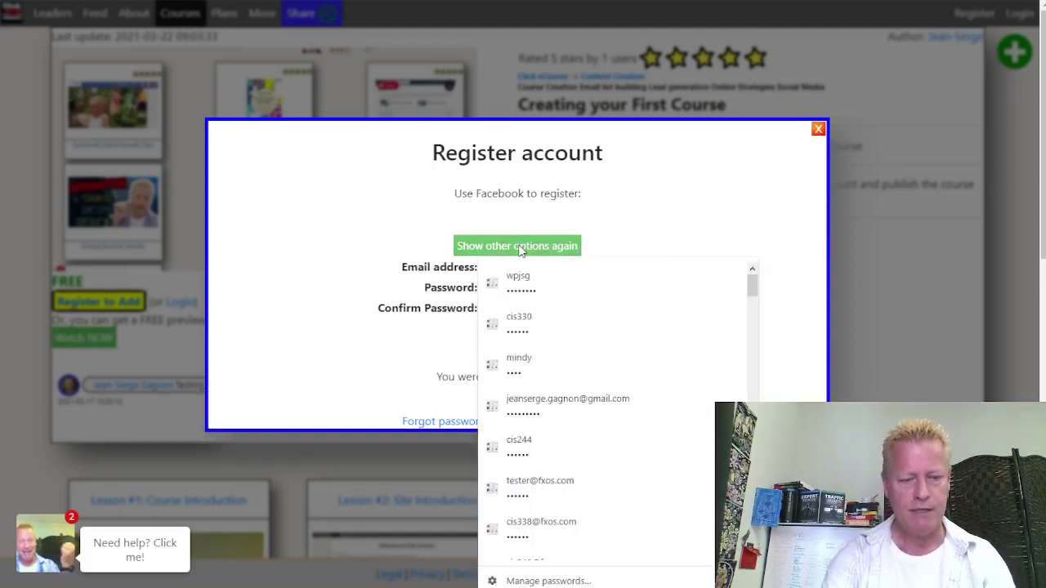
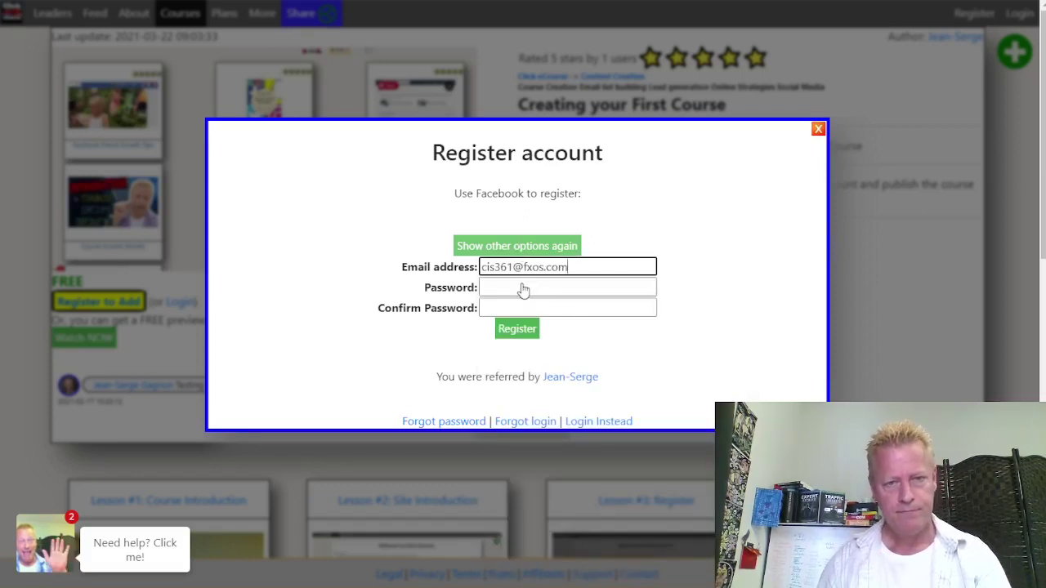
{"action": "left_click", "coordinate": [517, 288]}
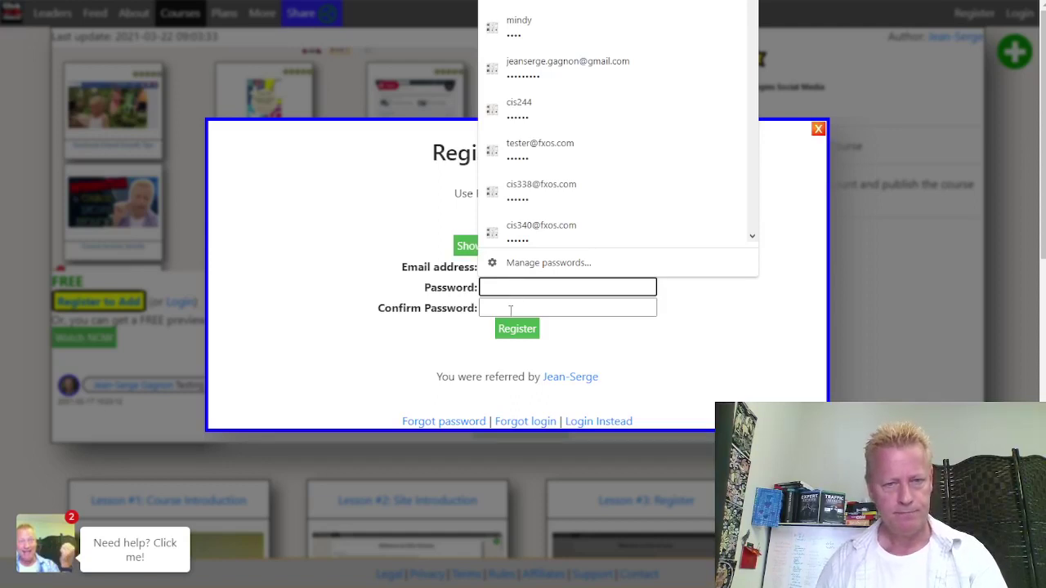
{"action": "left_click", "coordinate": [510, 309]}
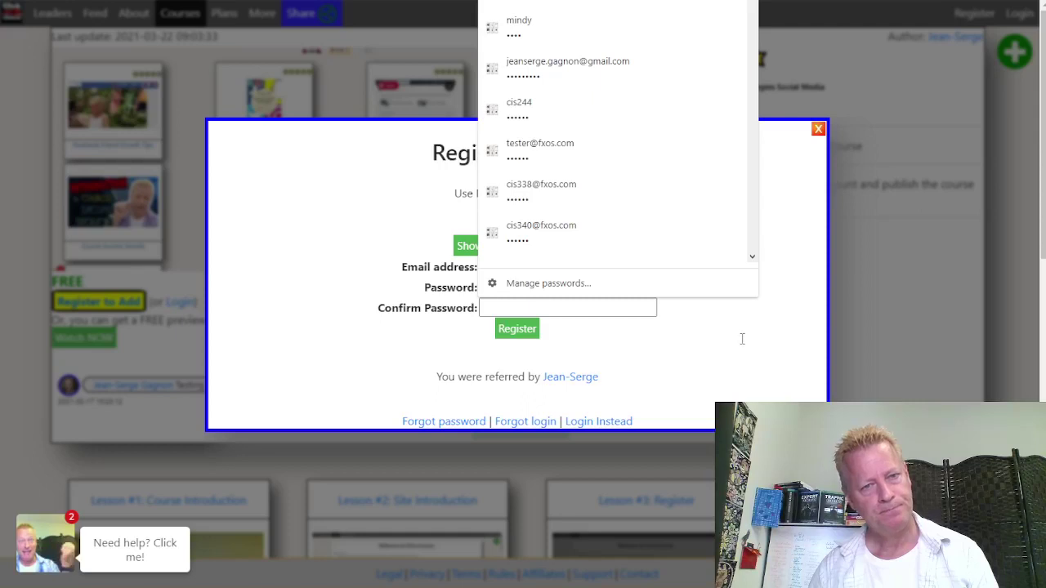
{"action": "type", "text": "••••••"}
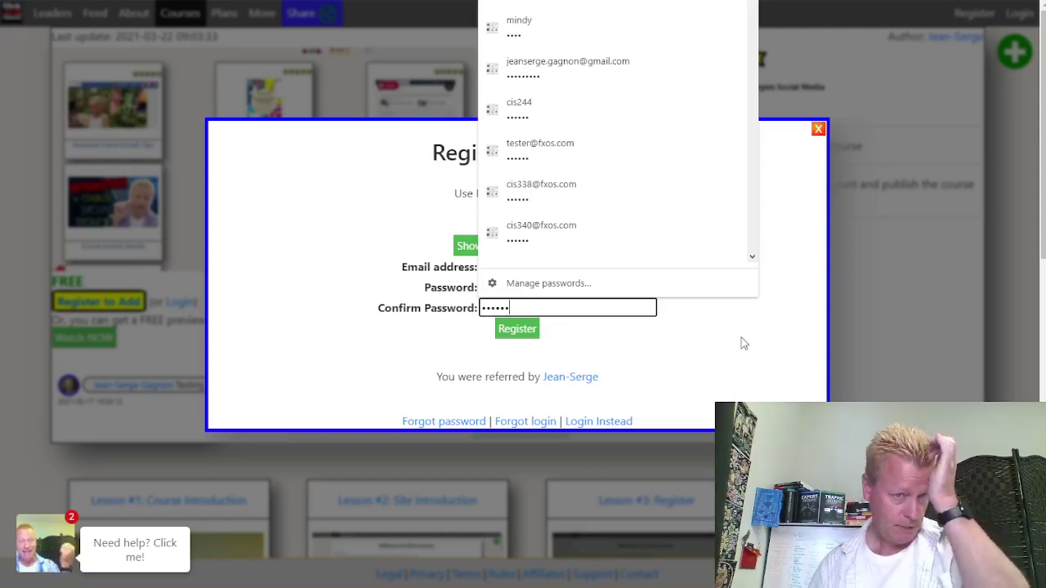
{"action": "left_click", "coordinate": [740, 322]}
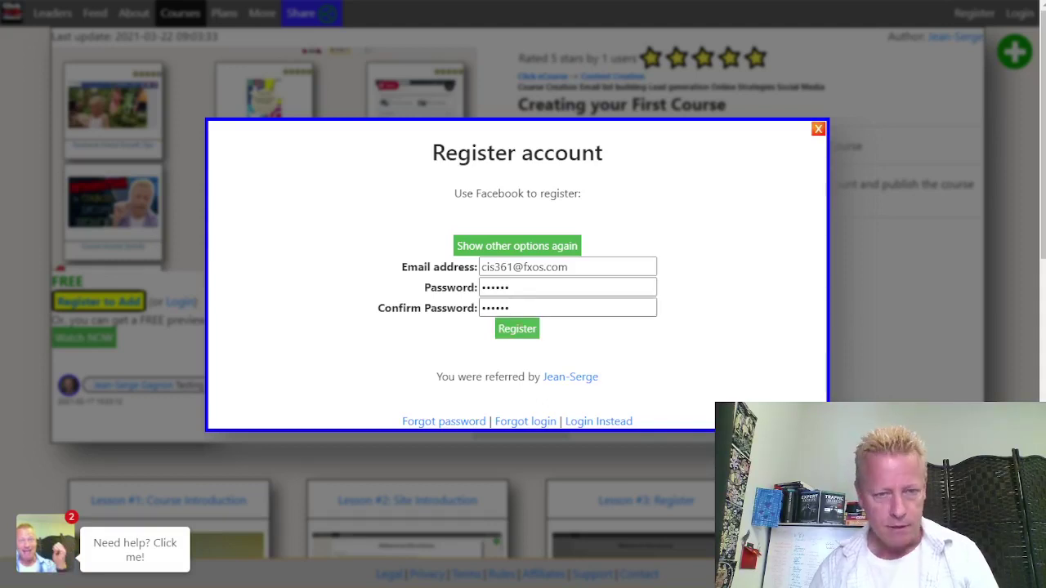
{"action": "left_click", "coordinate": [521, 336]}
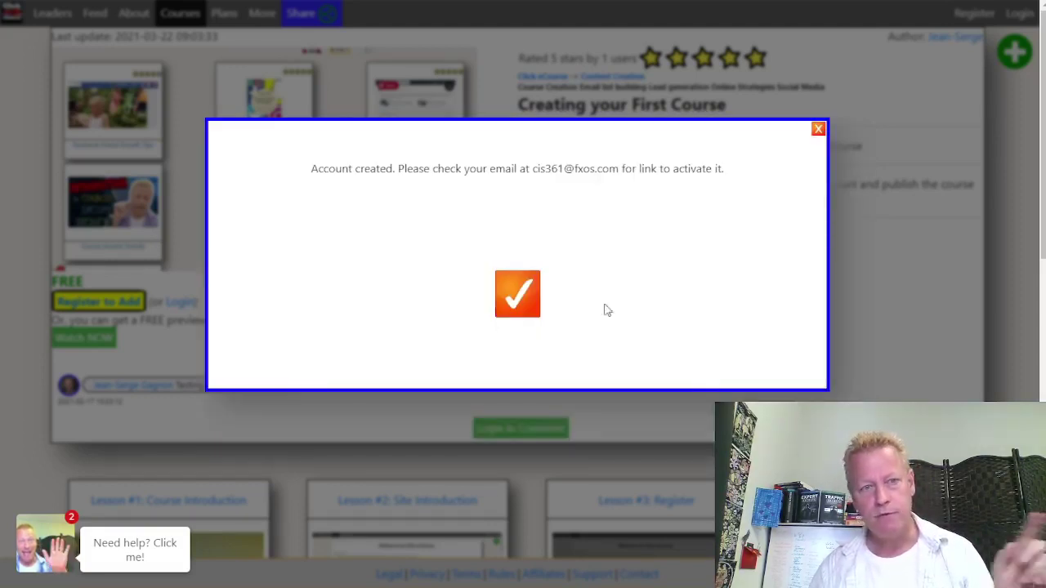
{"action": "left_click_drag", "start_coordinate": [393, 168], "coordinate": [618, 168]}
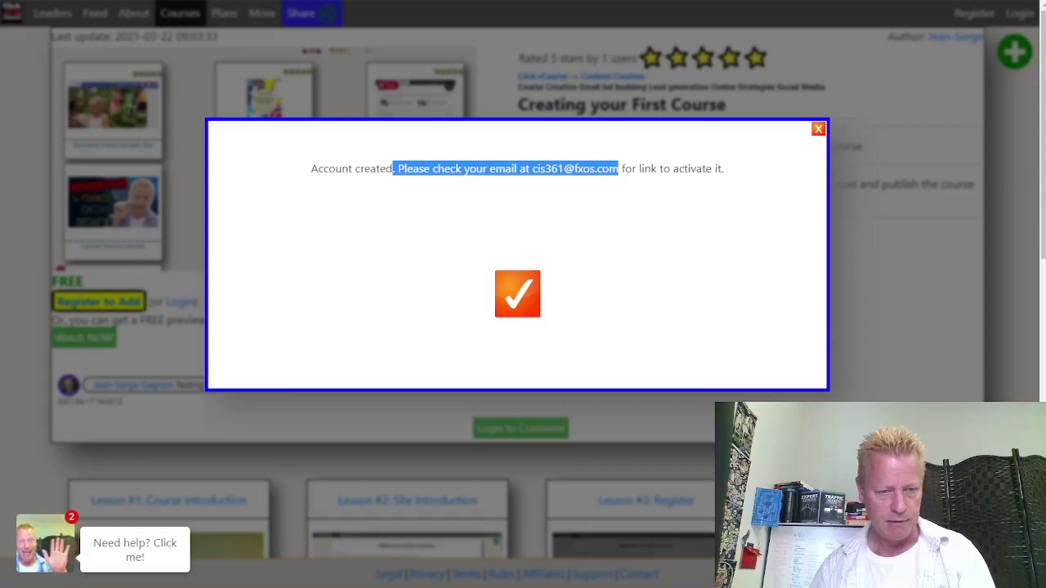
In the Gmail window, open the 'Account Activation on Click eCourse' email and right-click its activation link
{"action": "mouse_move", "coordinate": [360, 587]}
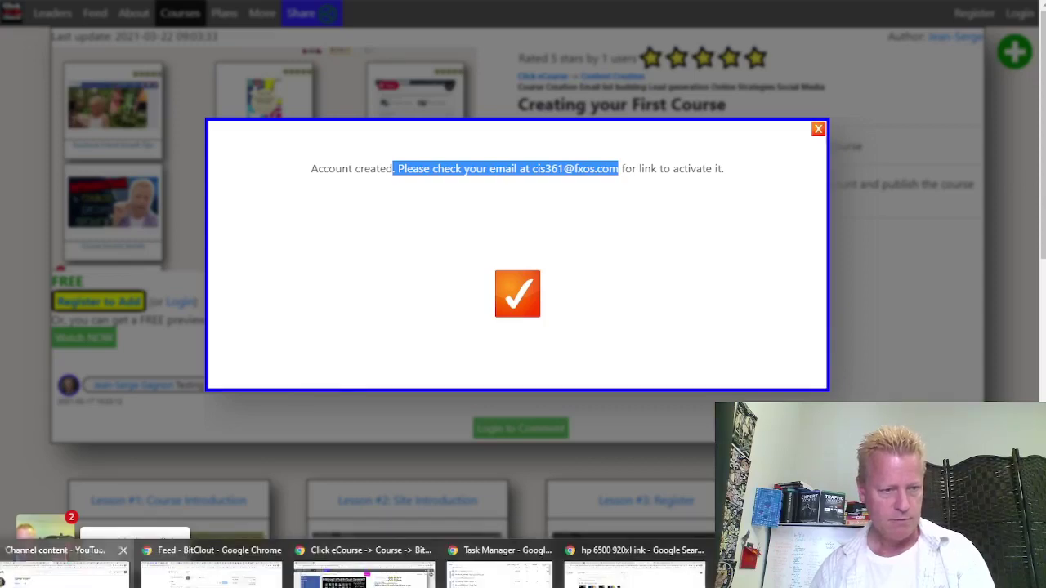
{"action": "left_click", "coordinate": [65, 564]}
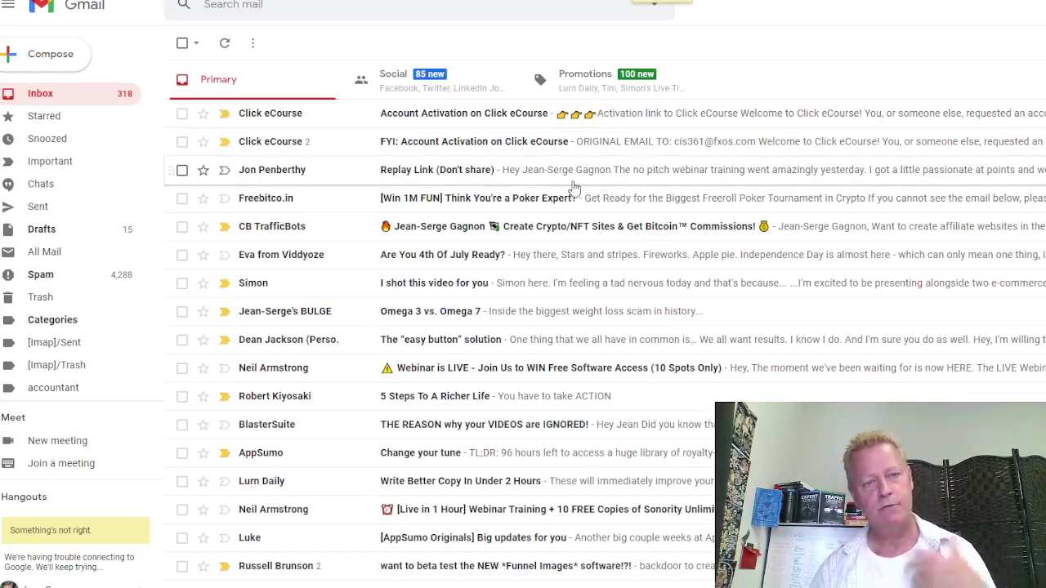
{"action": "left_click", "coordinate": [423, 115]}
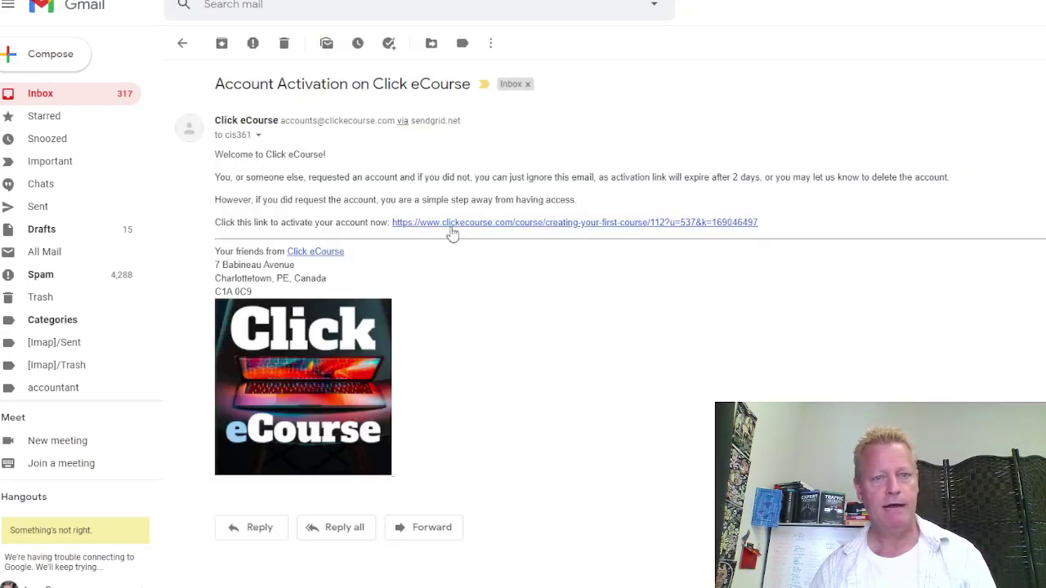
{"action": "right_click", "coordinate": [537, 229]}
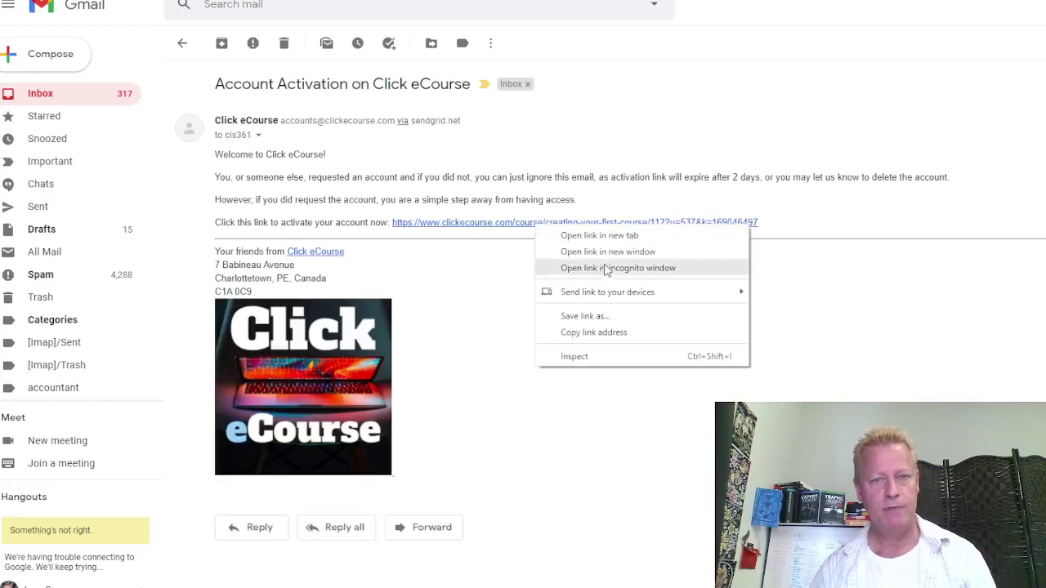